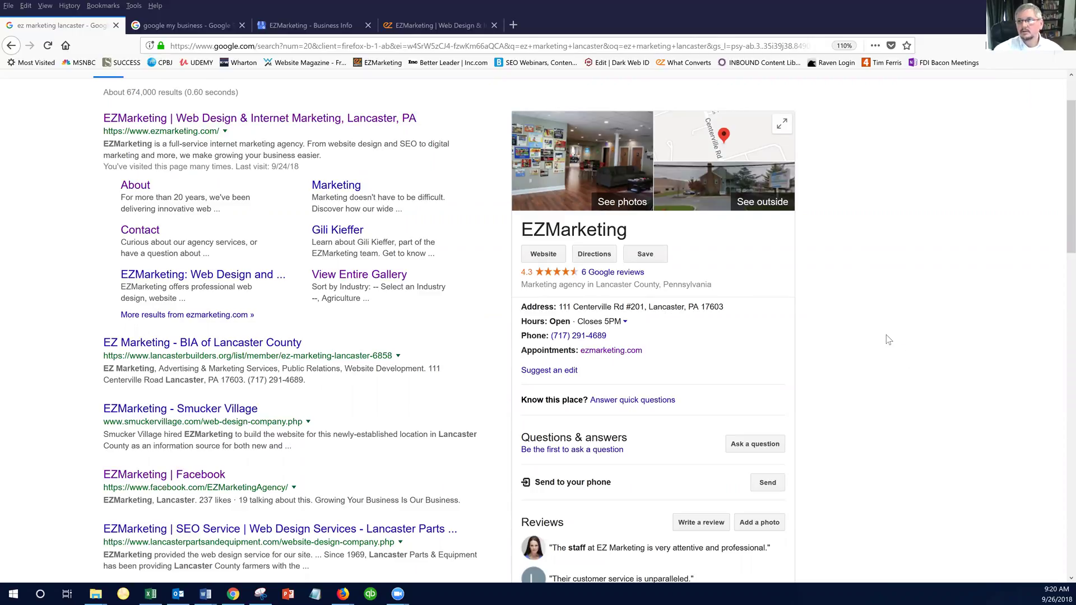
Look over the 'ez marketing lancaster' results, then switch to the 'google my business' search results
scroll(887, 339, up, 2)
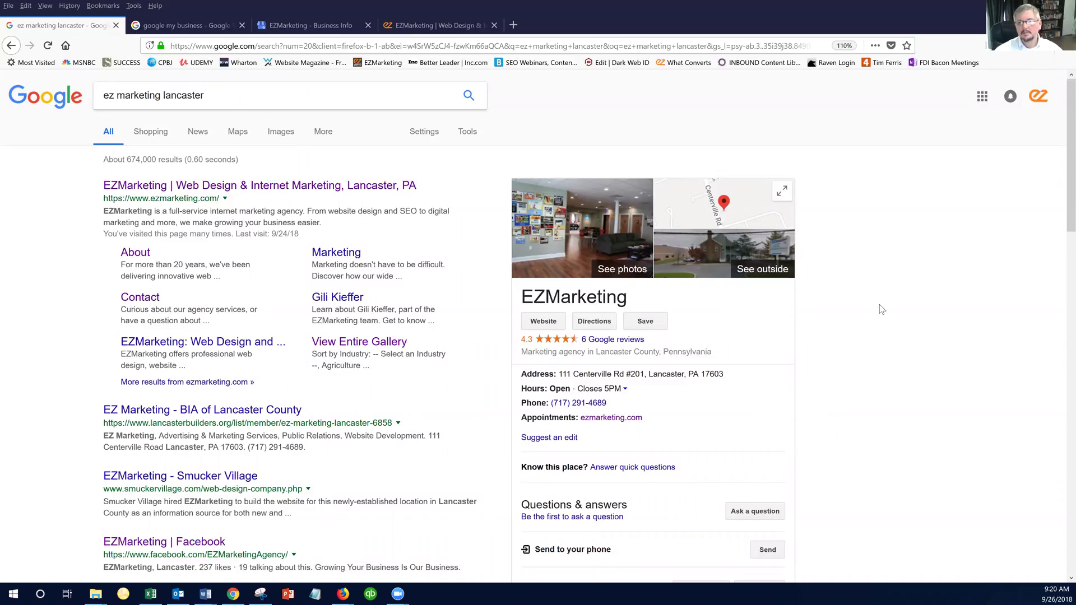
scroll(879, 280, down, 2)
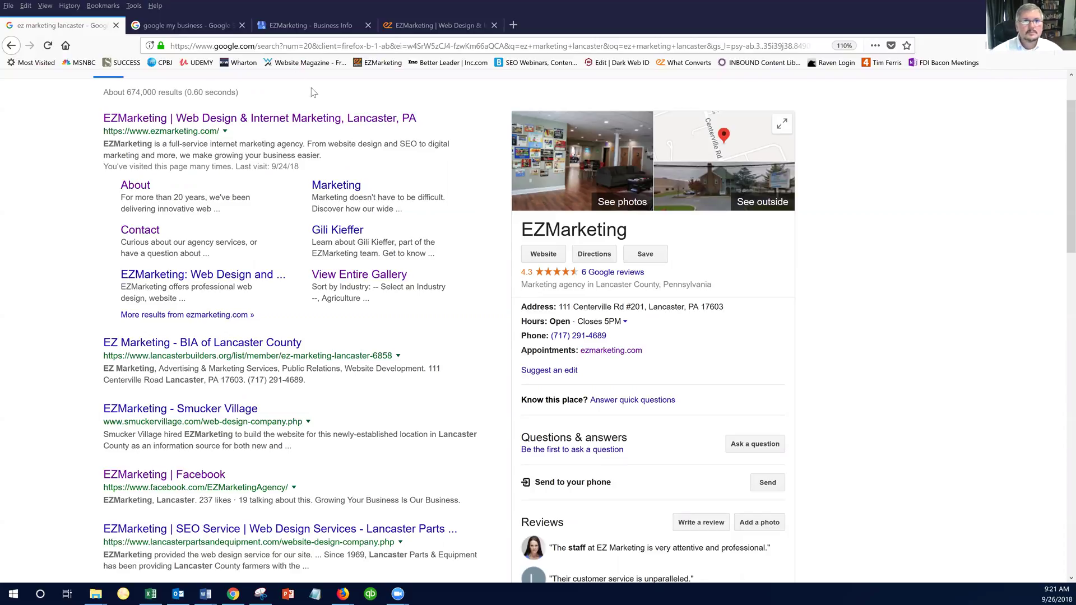
click(193, 27)
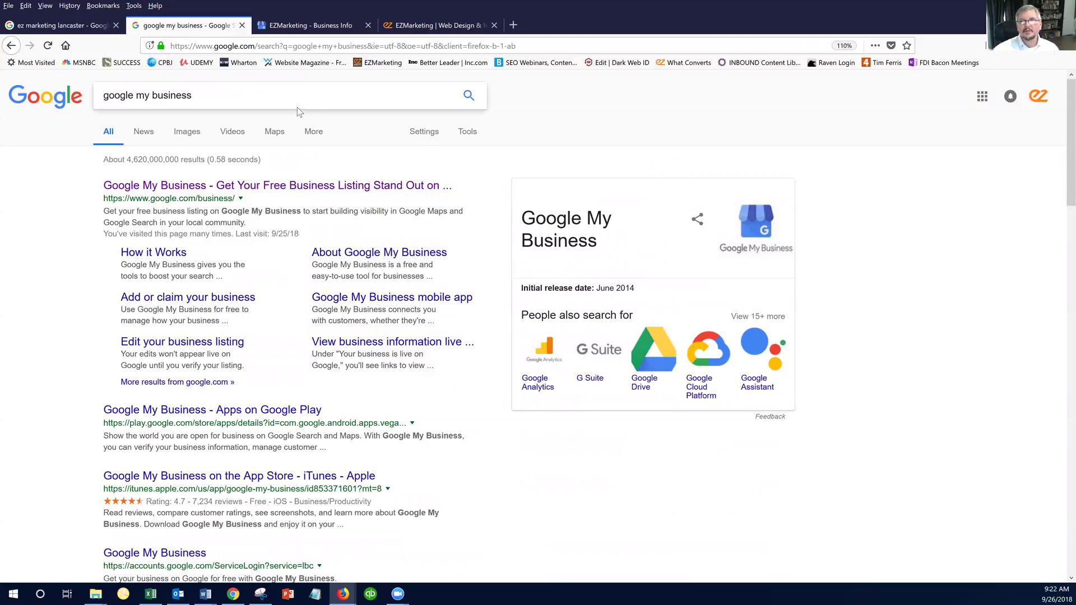
Go from EZMarketing's business info page to its dashboard and open the Website builder
click(319, 28)
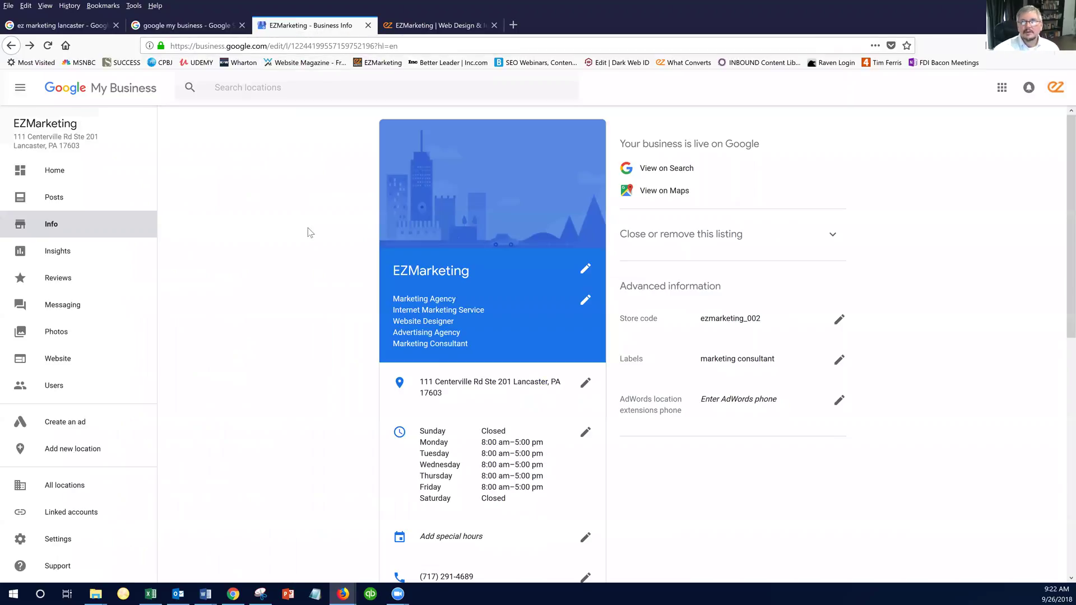
click(49, 171)
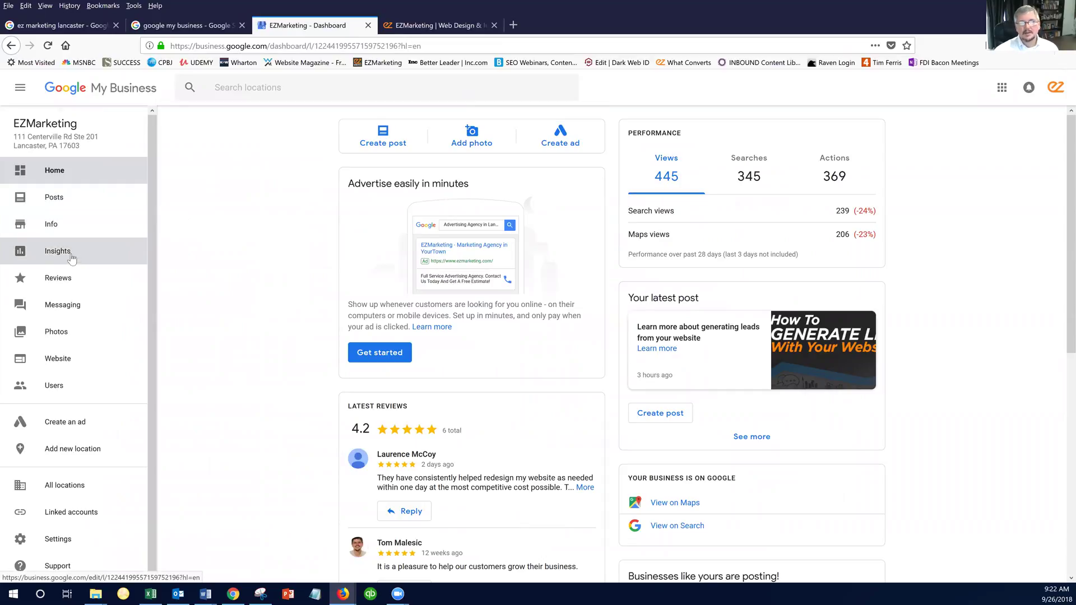
click(55, 363)
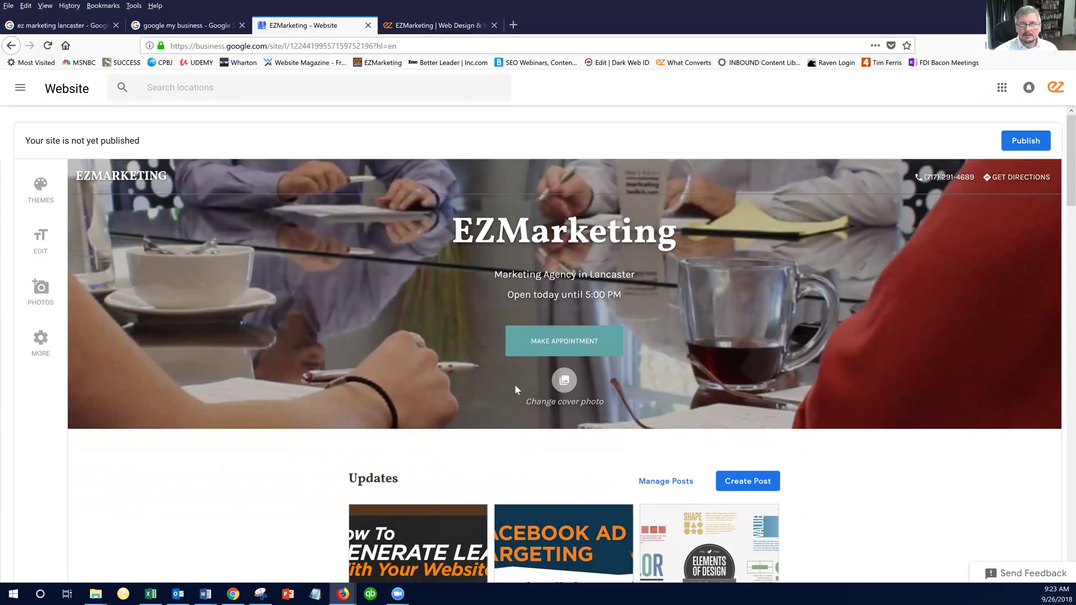
Choose 'Change cover photo' on the unpublished EZMarketing site's hero image
click(566, 384)
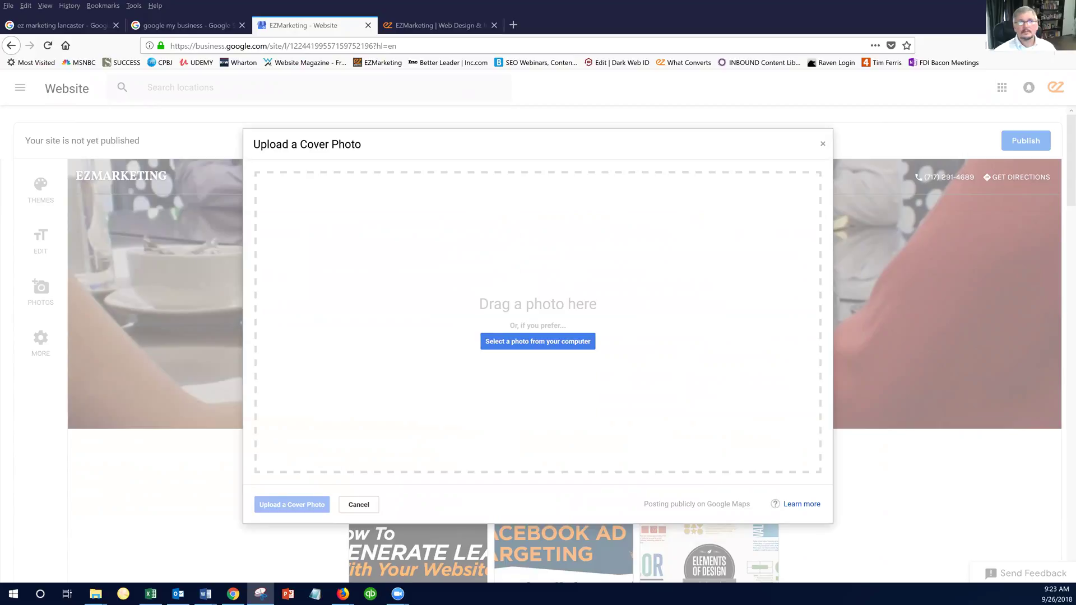
Drag the dark hand-drawn marketing doodle image into the cover-photo drop zone
drag(241, 314, 511, 331)
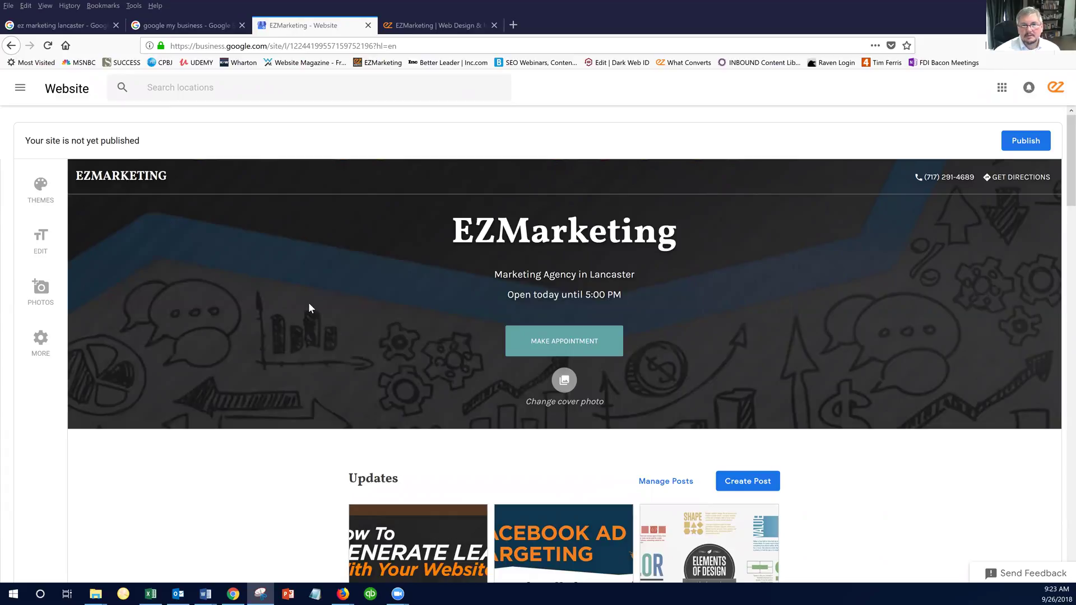
Scroll through the site's Updates, Services, About us and Photos sections and back up
scroll(587, 303, down, 2)
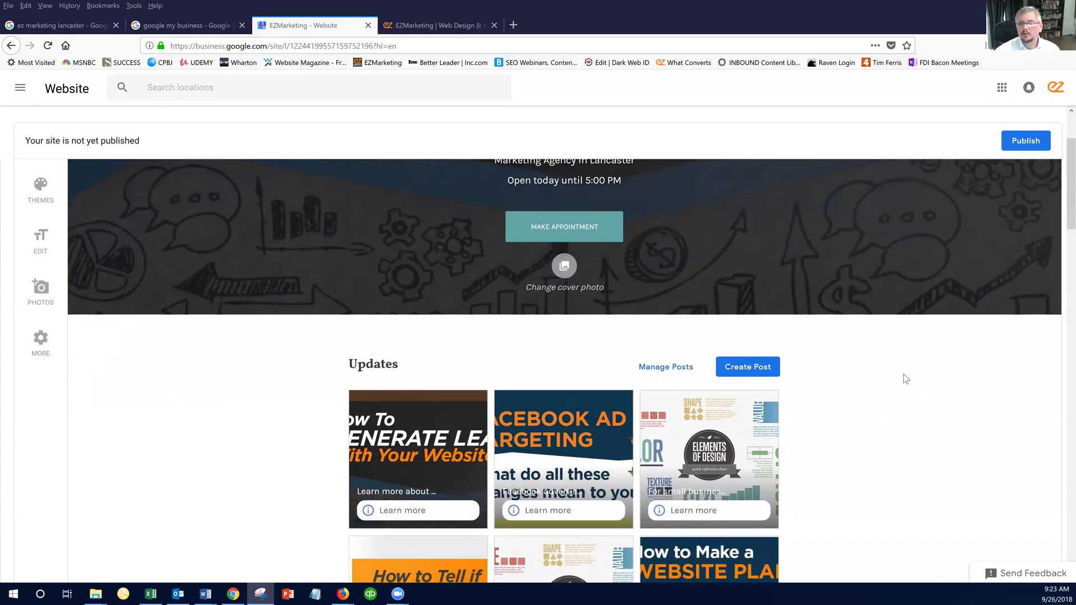
scroll(313, 373, down, 4)
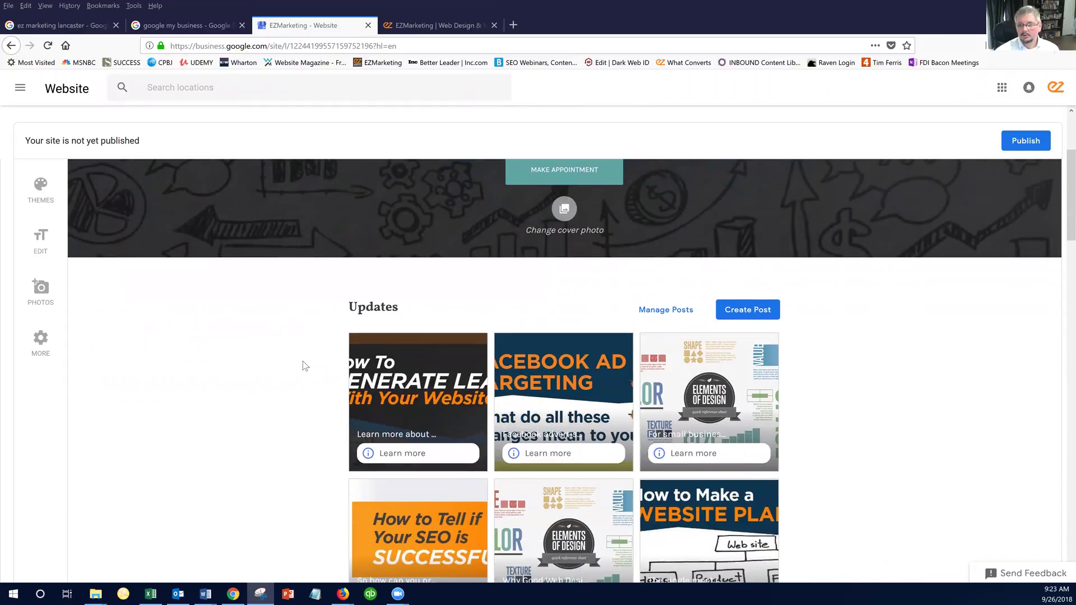
scroll(301, 359, down, 4)
scroll(299, 362, down, 2)
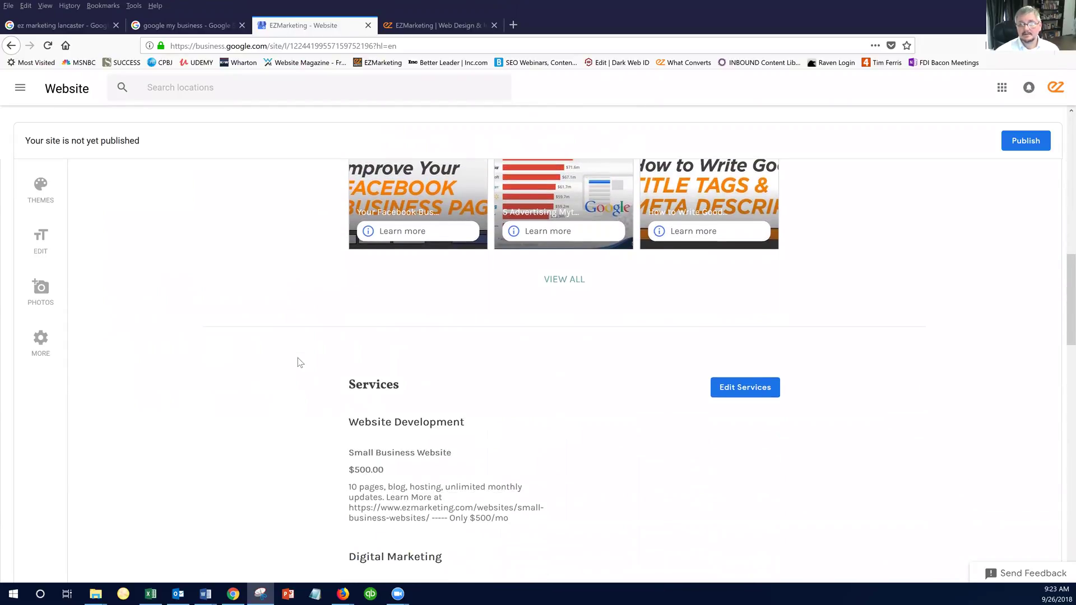
scroll(295, 357, down, 1)
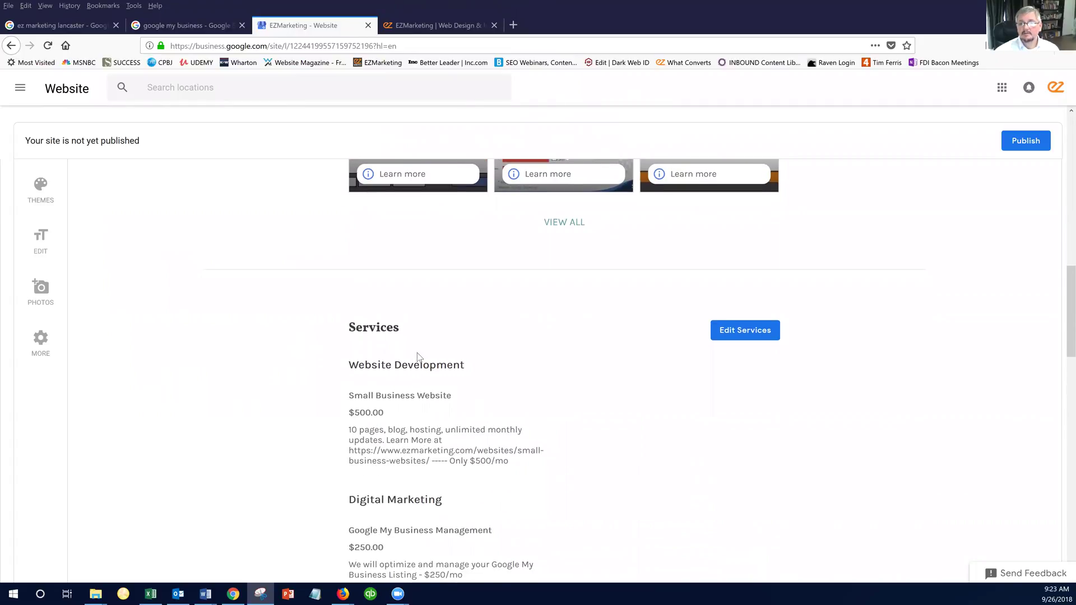
scroll(411, 371, down, 1)
scroll(411, 371, down, 2)
scroll(412, 370, down, 3)
scroll(411, 368, down, 1)
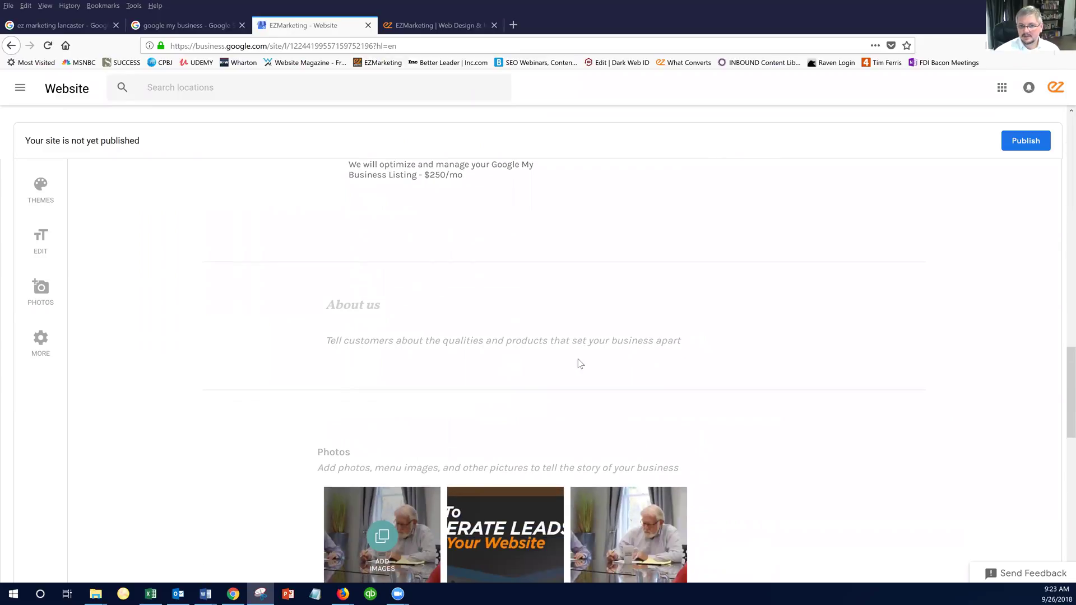
scroll(656, 358, down, 2)
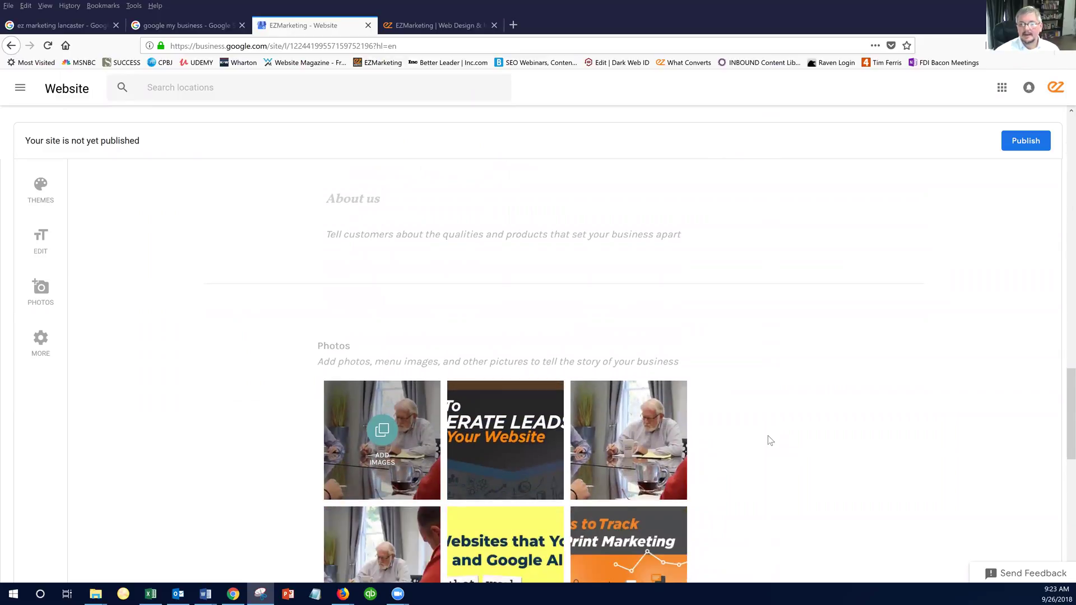
scroll(770, 442, down, 1)
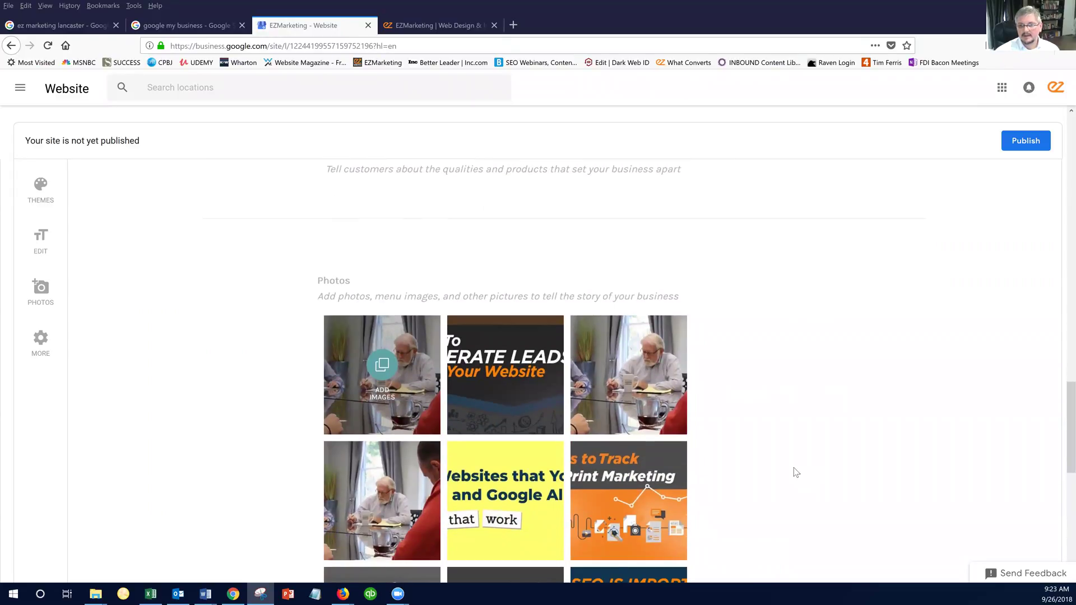
scroll(796, 472, down, 1)
scroll(796, 473, down, 3)
scroll(796, 472, up, 3)
scroll(795, 471, down, 5)
scroll(795, 469, up, 10)
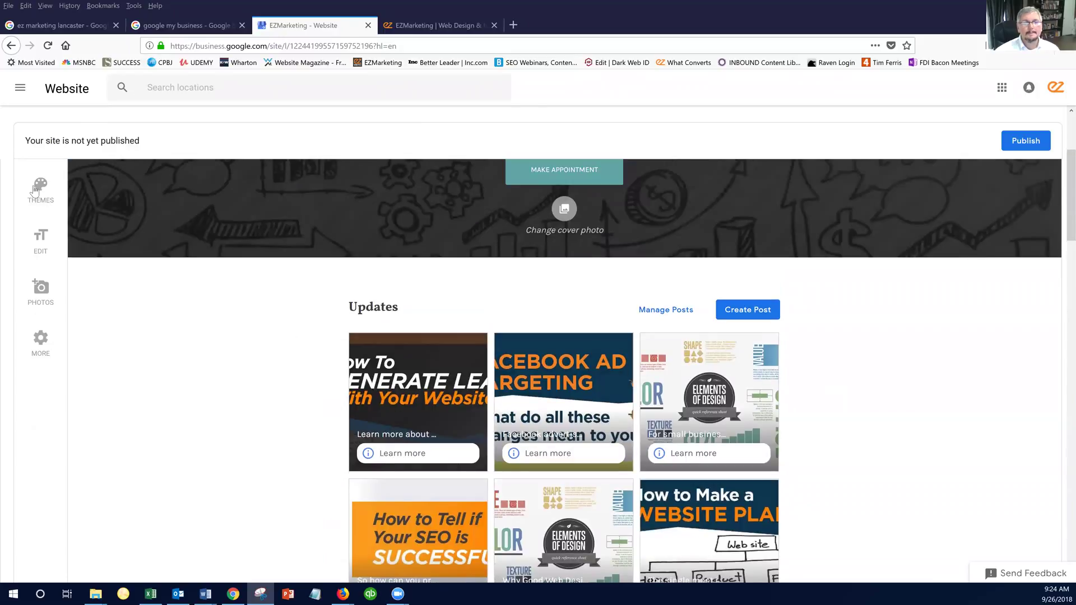
Preview Plum Harvest, then apply the Conservatory theme to the EZMarketing site
click(34, 188)
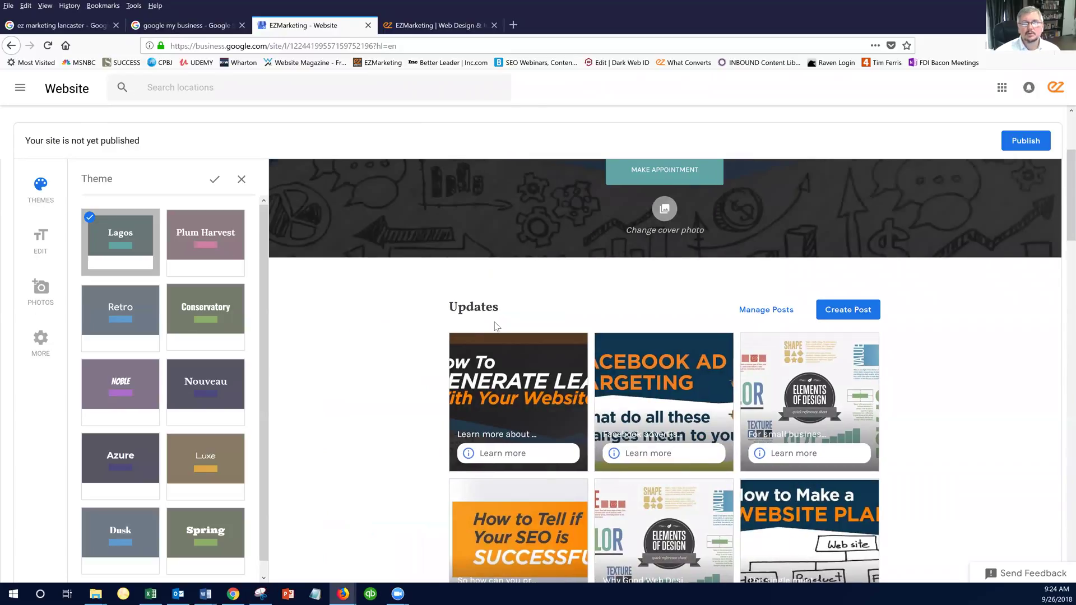
scroll(467, 316, up, 3)
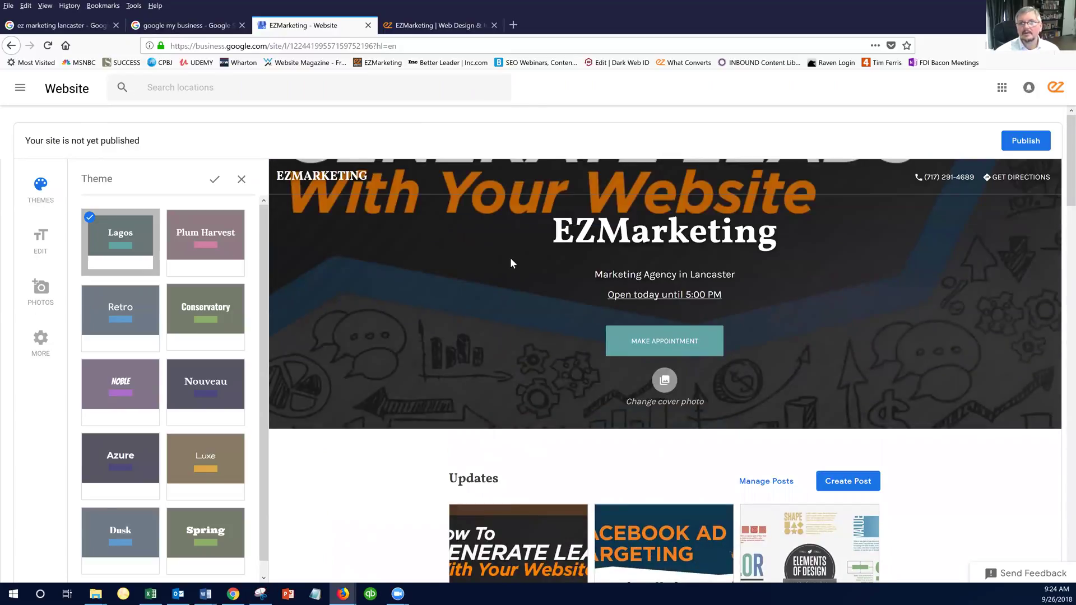
click(223, 240)
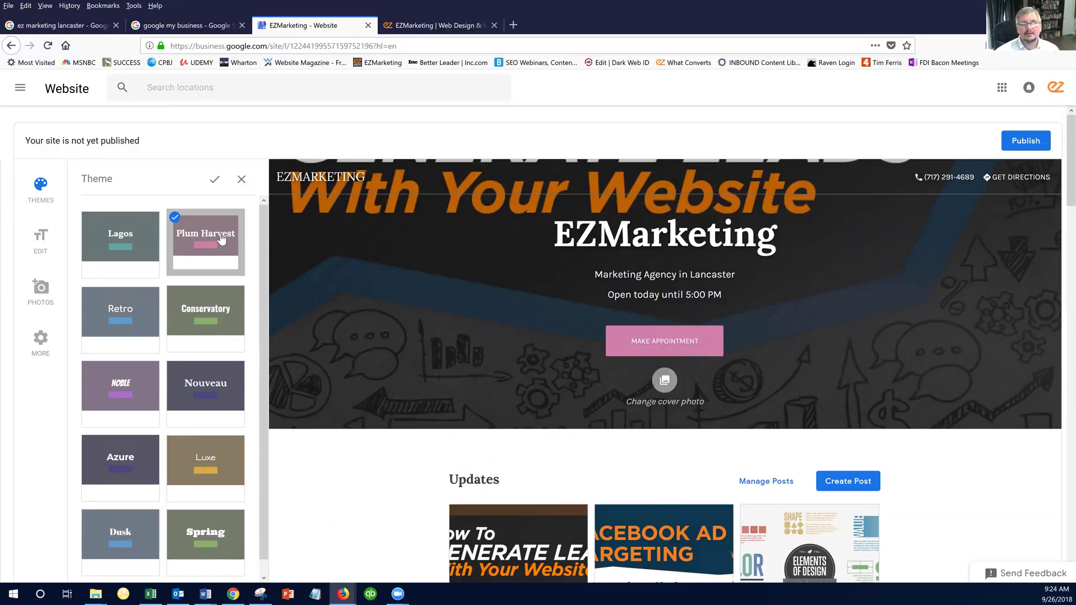
click(208, 317)
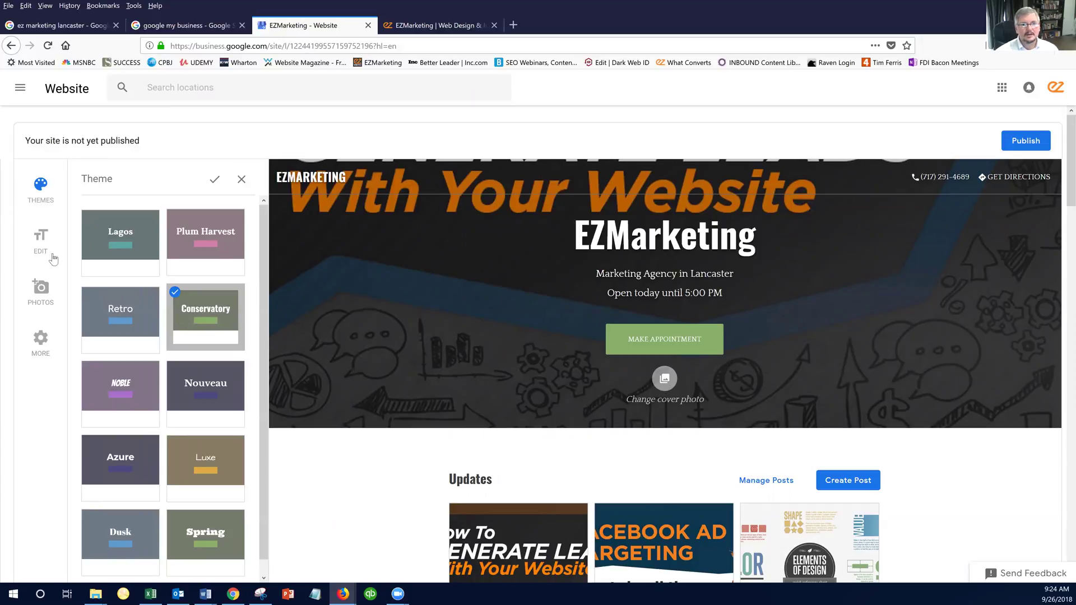
click(215, 179)
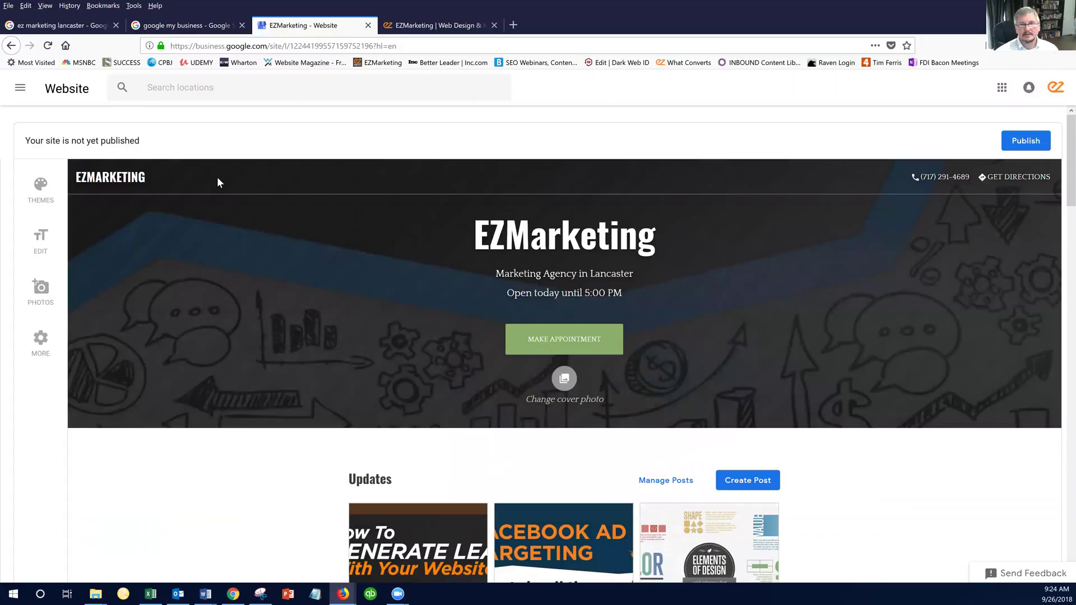
click(43, 245)
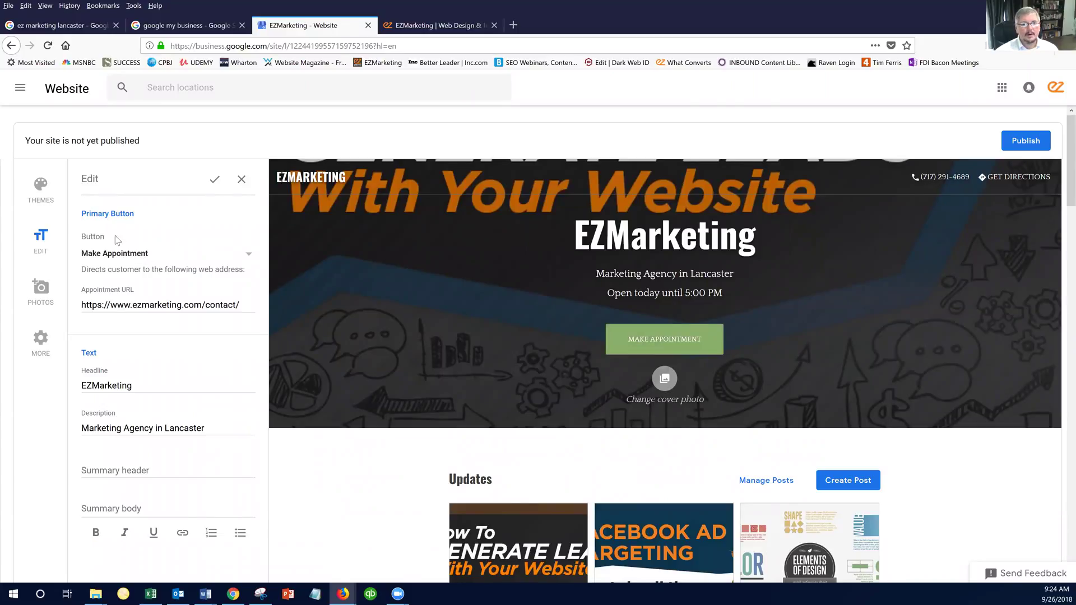
click(247, 255)
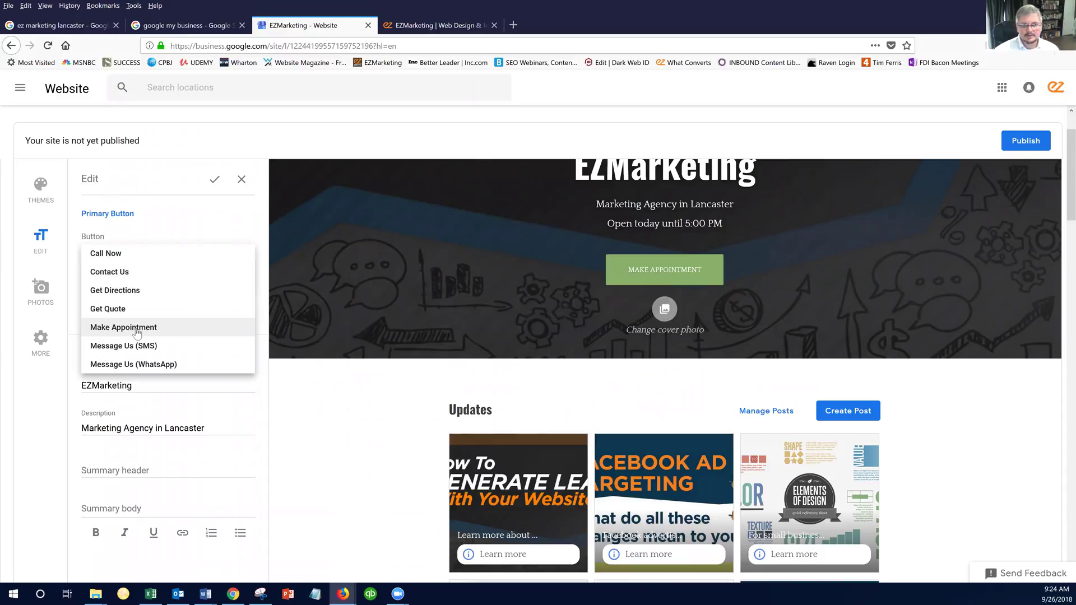
click(137, 330)
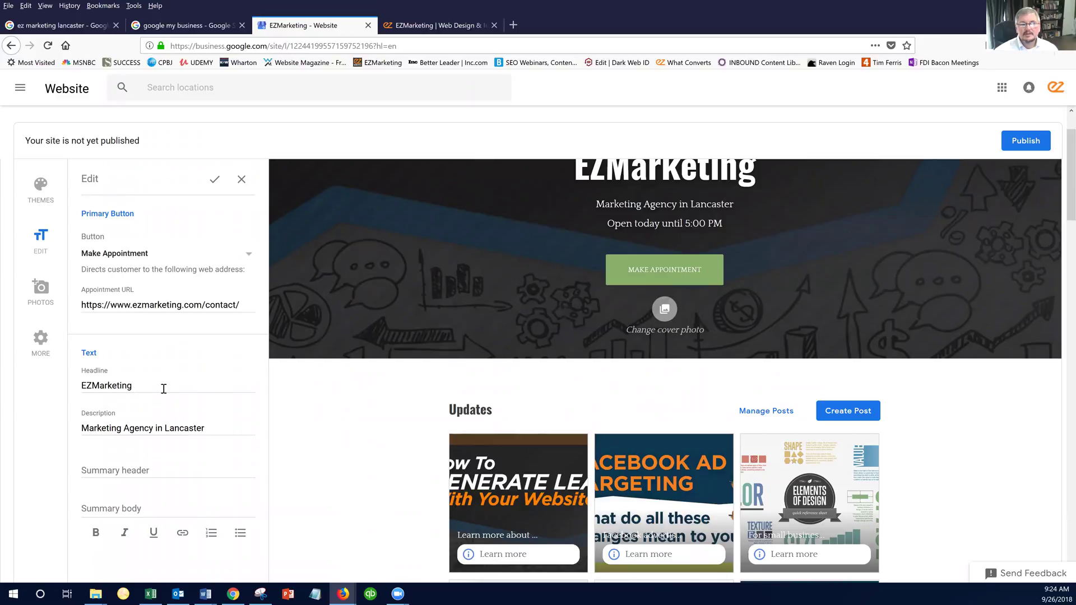
scroll(650, 280, up, 2)
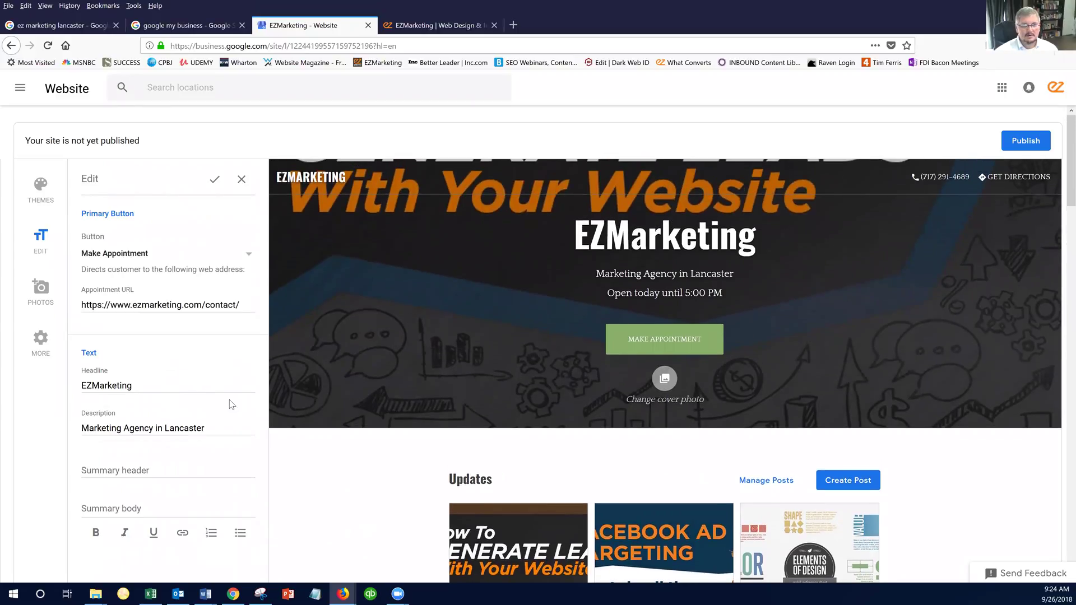
click(84, 428)
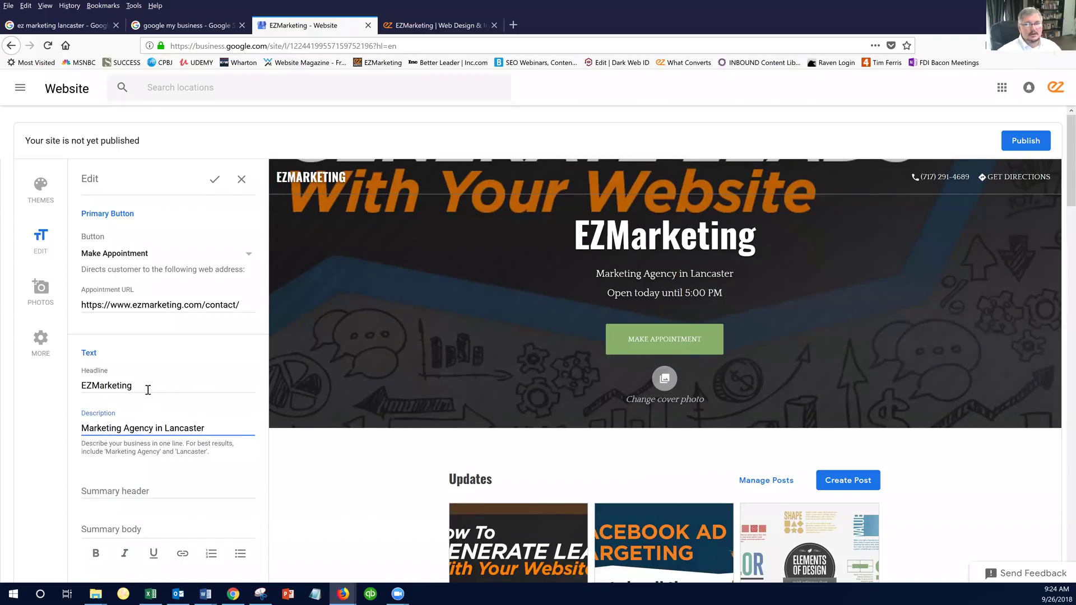
Set headline 'Digital Marketing Agency' and description 'Websites, SEO services in Lancaster, PA'
double_click(78, 382)
text(Dig)
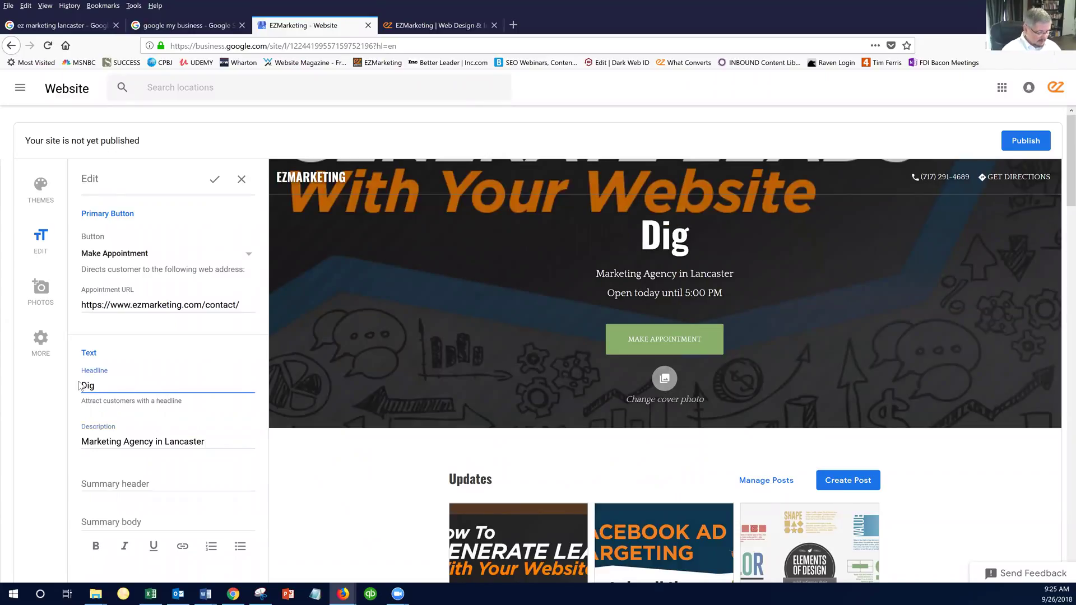
text(ital Marketing)
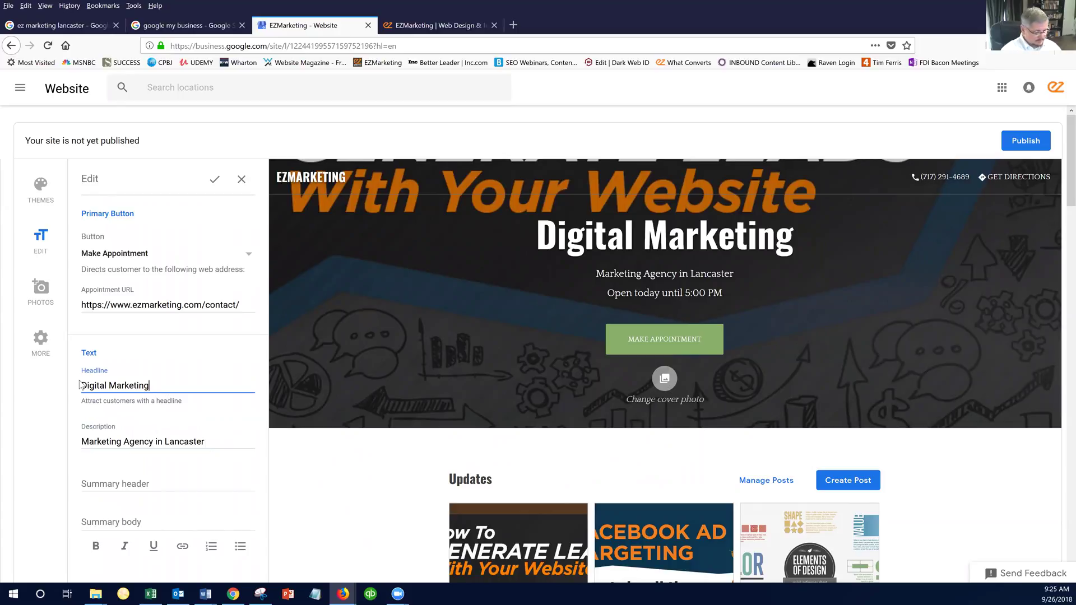
text( Agency)
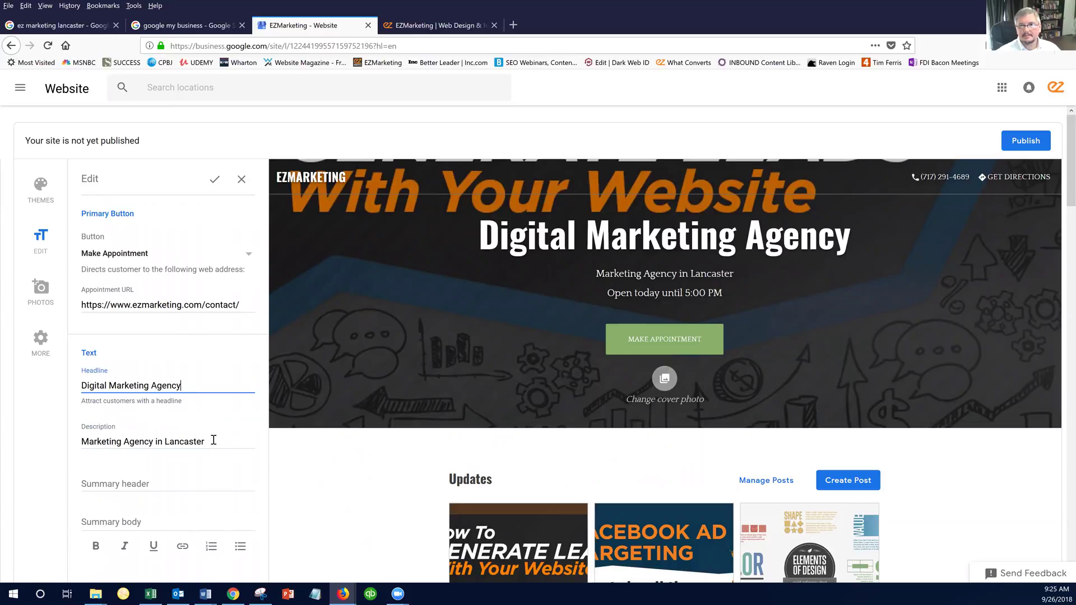
click(162, 442)
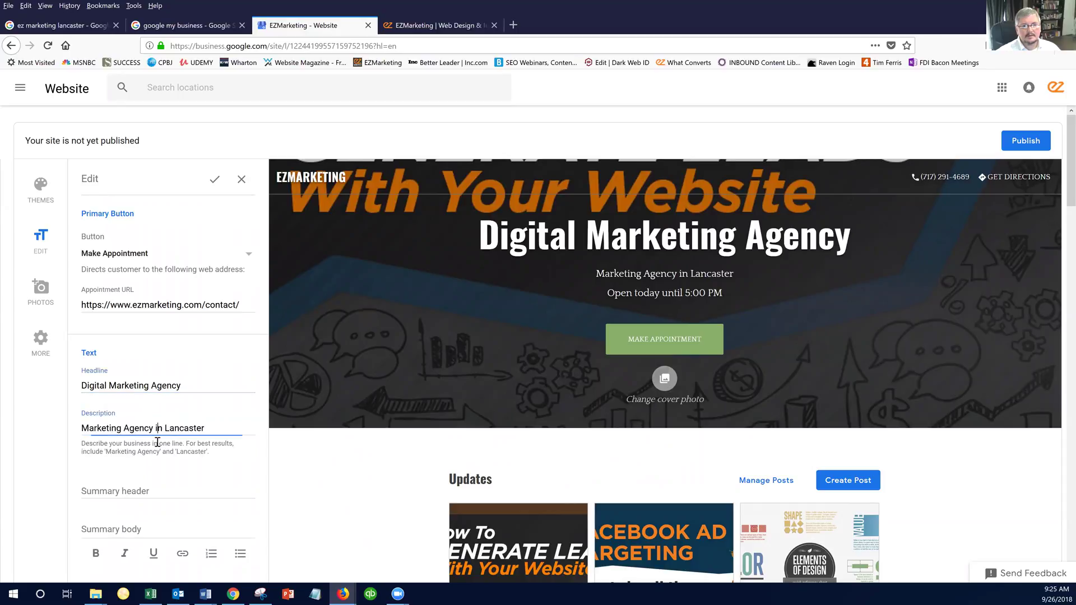
drag(163, 428, 73, 431)
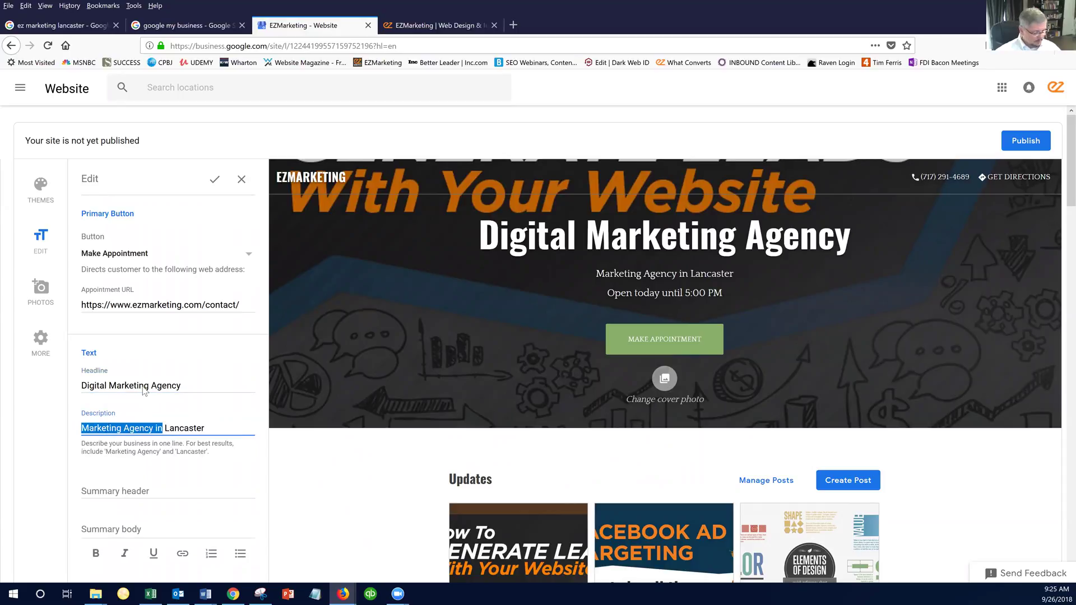
text(website)
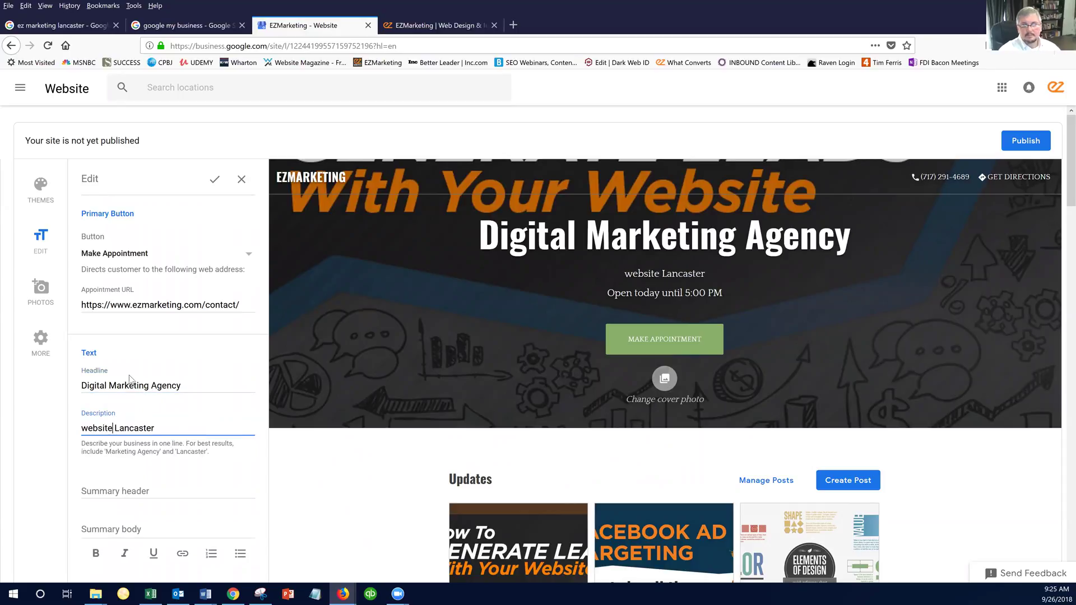
key(BackSpace)
key(BackSpace)
key(BackSpace)
key(BackSpace)
key(BackSpace)
key(BackSpace)
key(BackSpace)
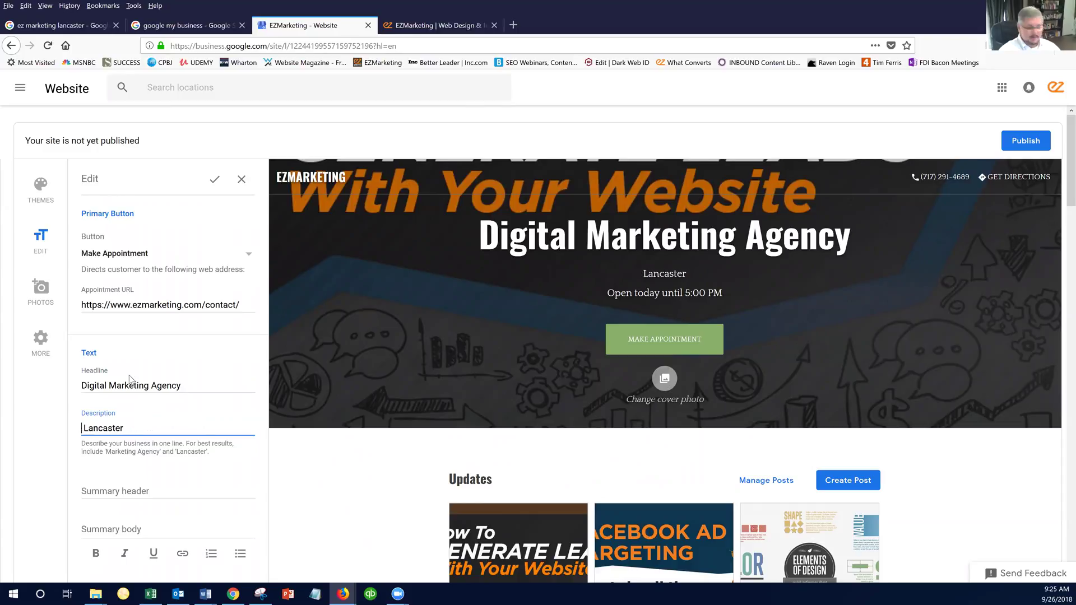
text(Websites )
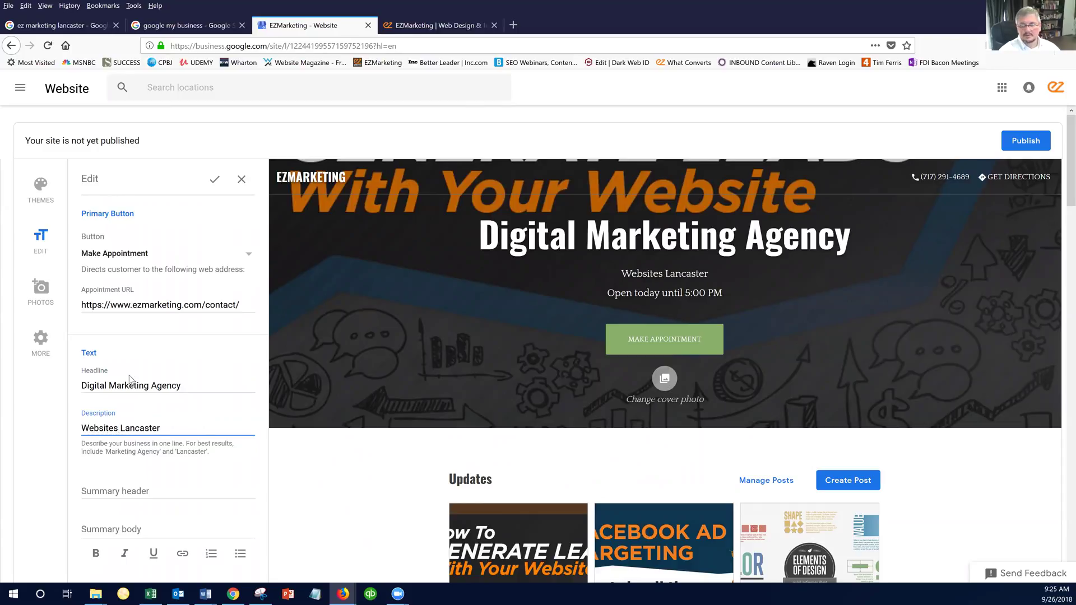
text(,)
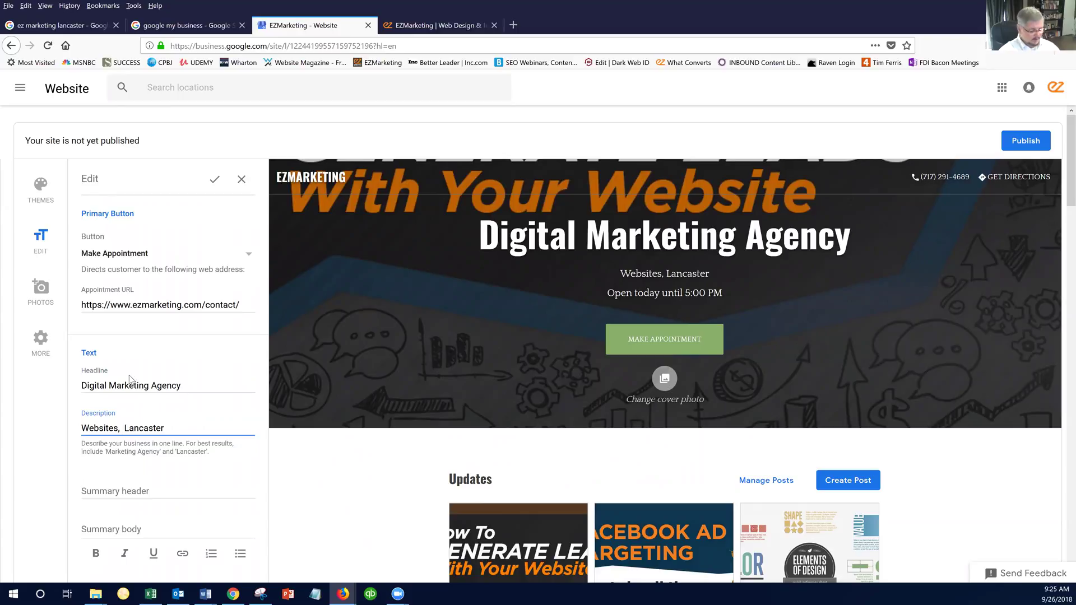
text( SEO services in  Lancaster)
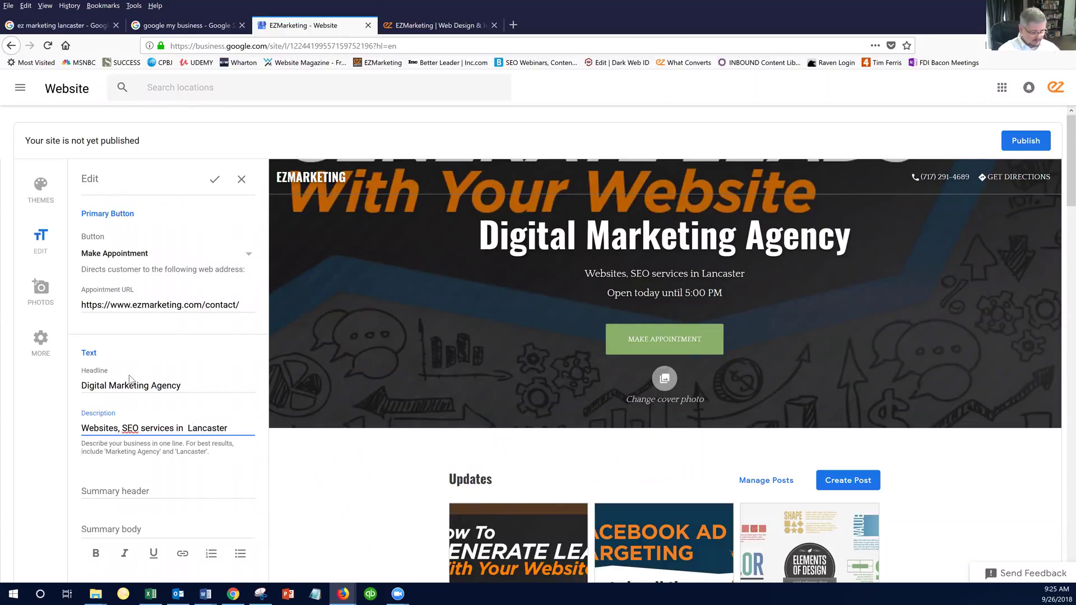
text(, PA)
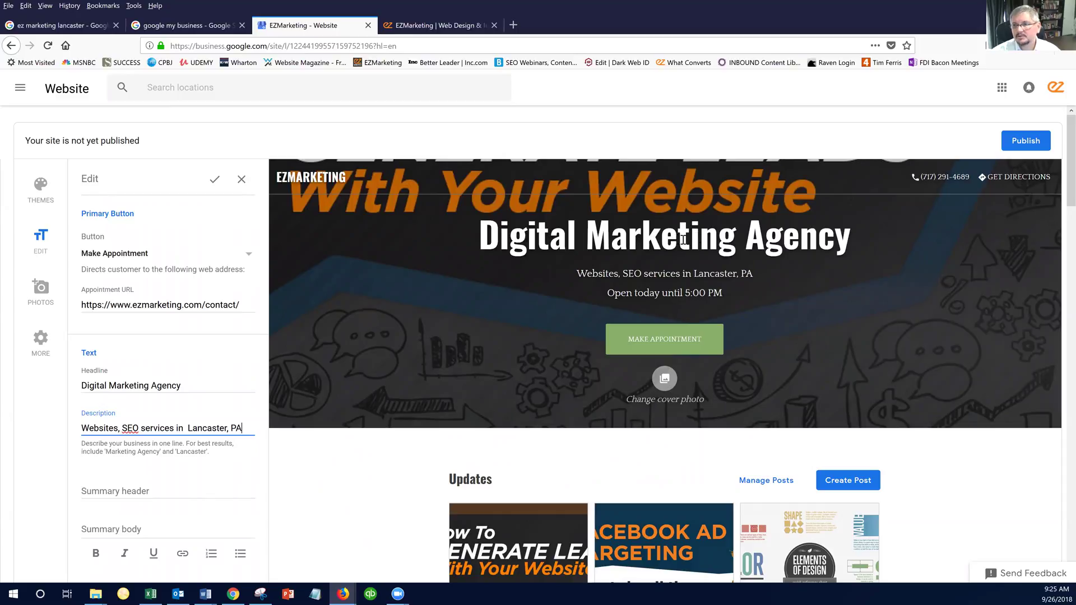
scroll(551, 263, down, 2)
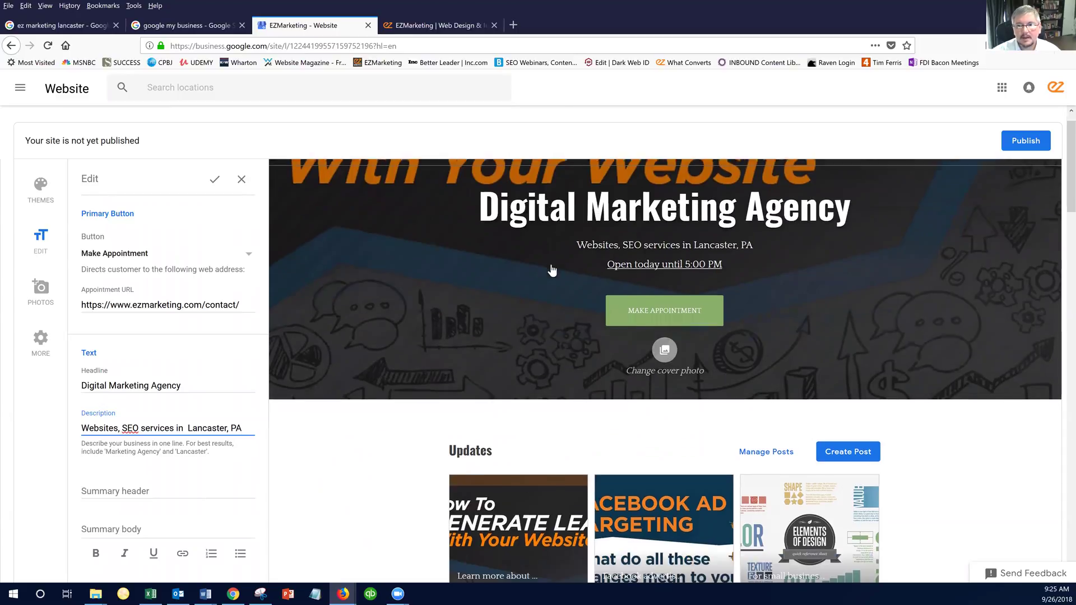
Copy the homepage headline 'Marketing Doesn't Have To Be Difficult.' into the Summary header field
click(183, 493)
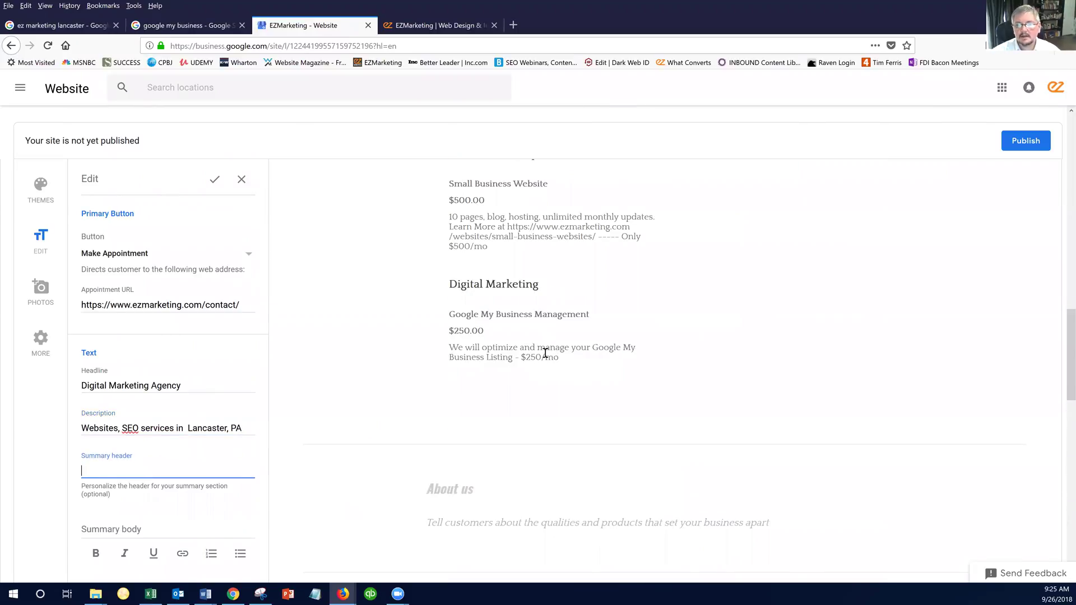
scroll(524, 359, down, 3)
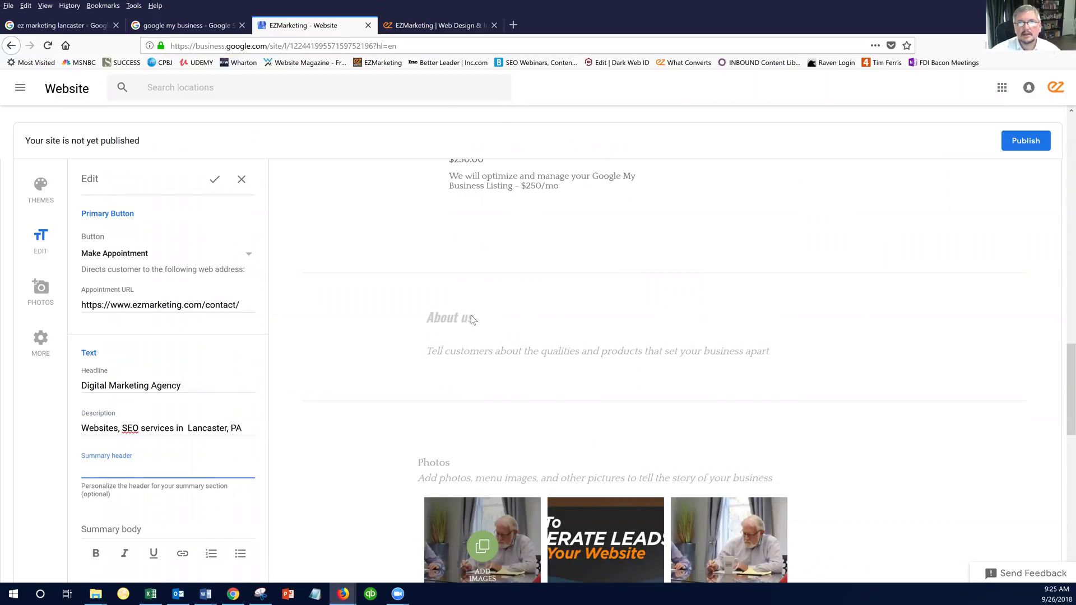
click(430, 27)
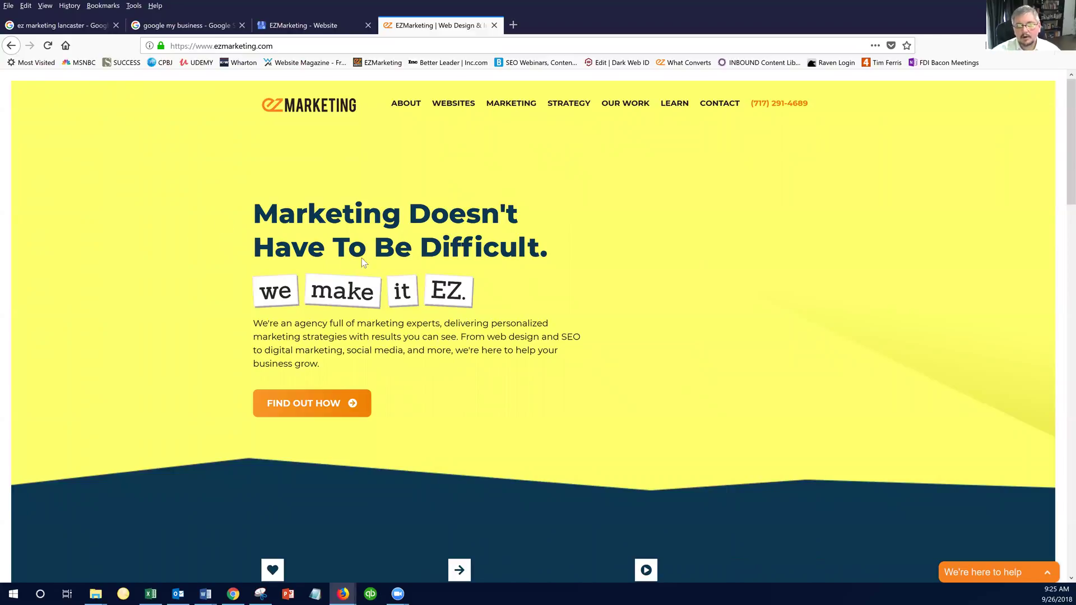
drag(256, 214, 544, 242)
key(ctrl+c)
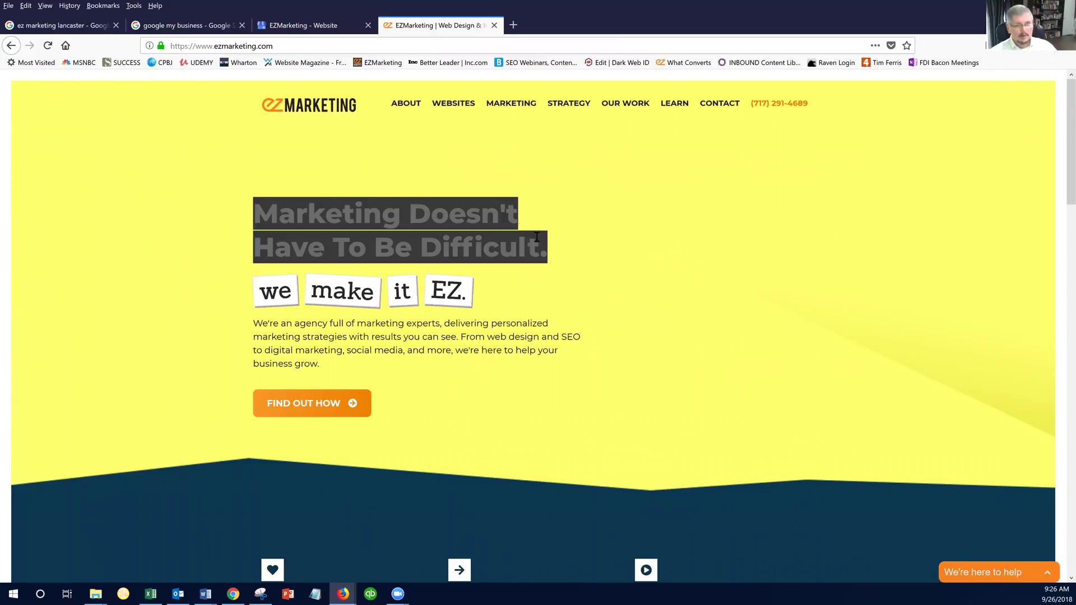
click(286, 25)
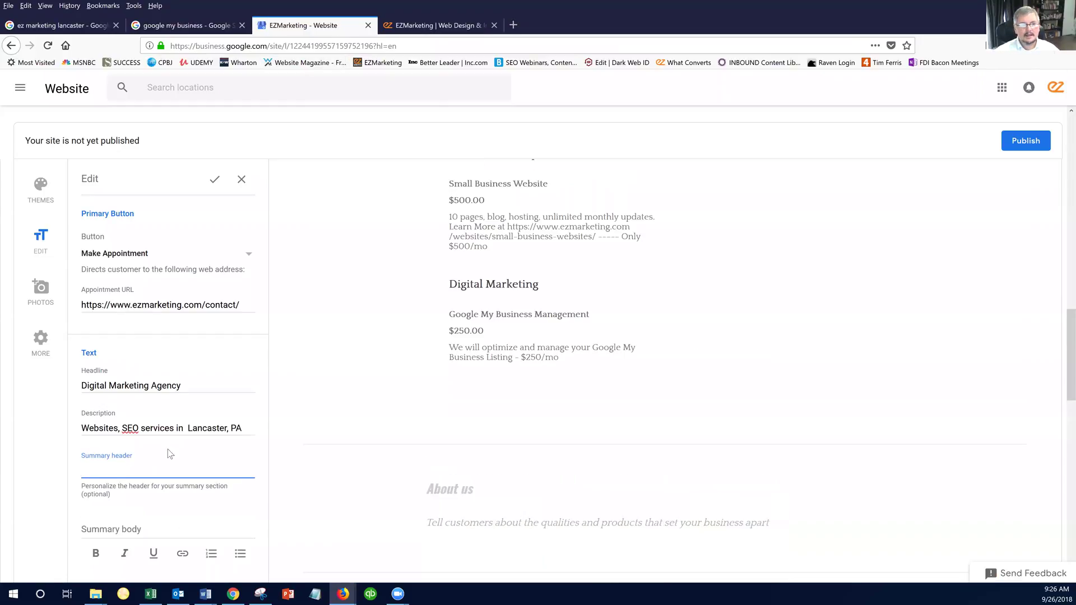
click(117, 464)
key(ctrl+v)
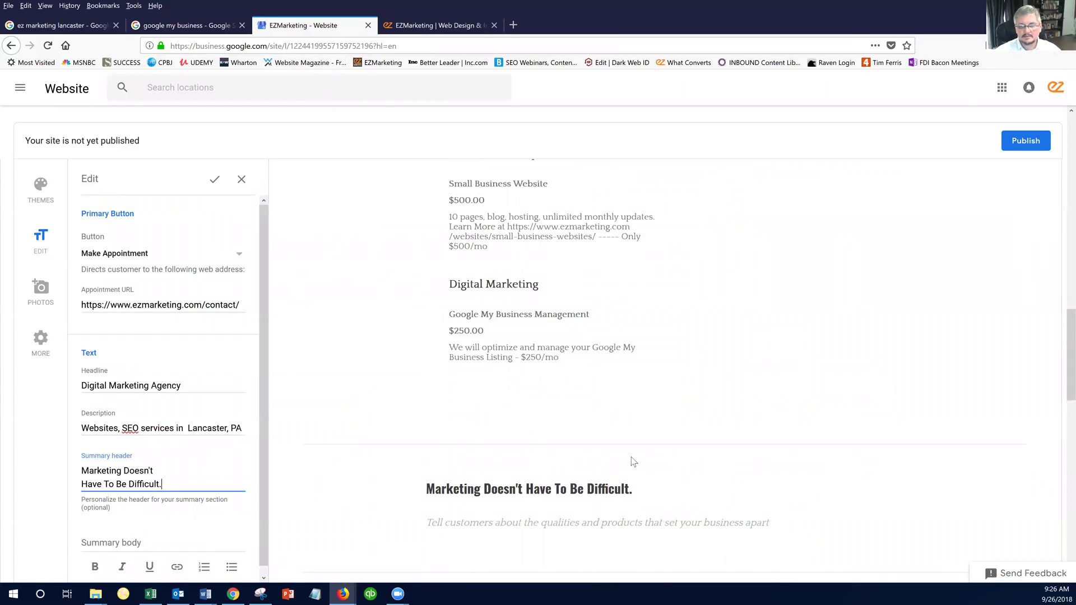
Copy the homepage's 'we make it EZ.' intro paragraph into the Summary body
click(268, 377)
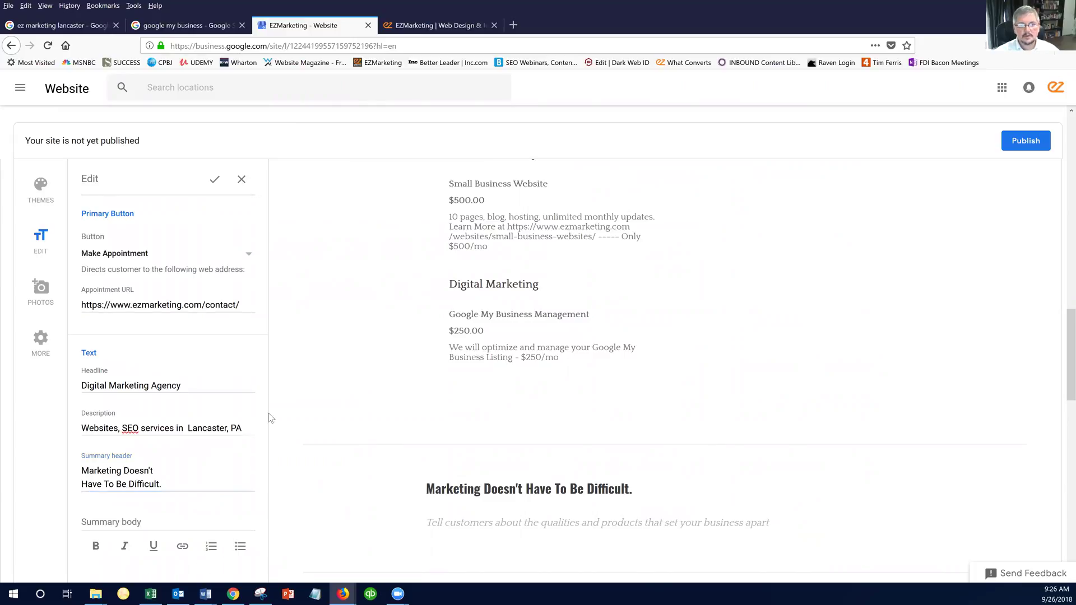
click(139, 520)
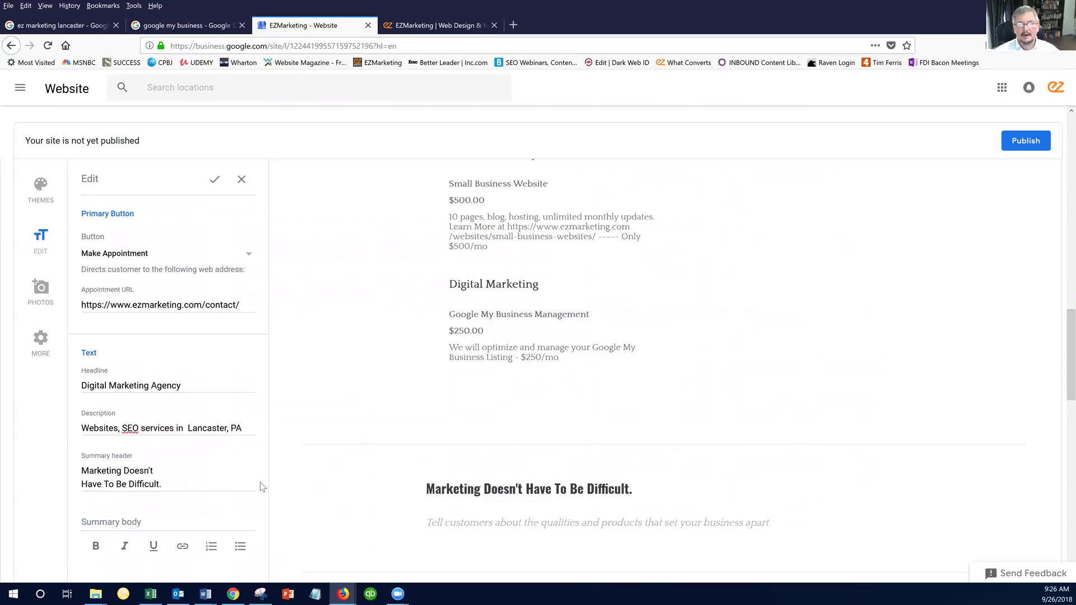
click(173, 530)
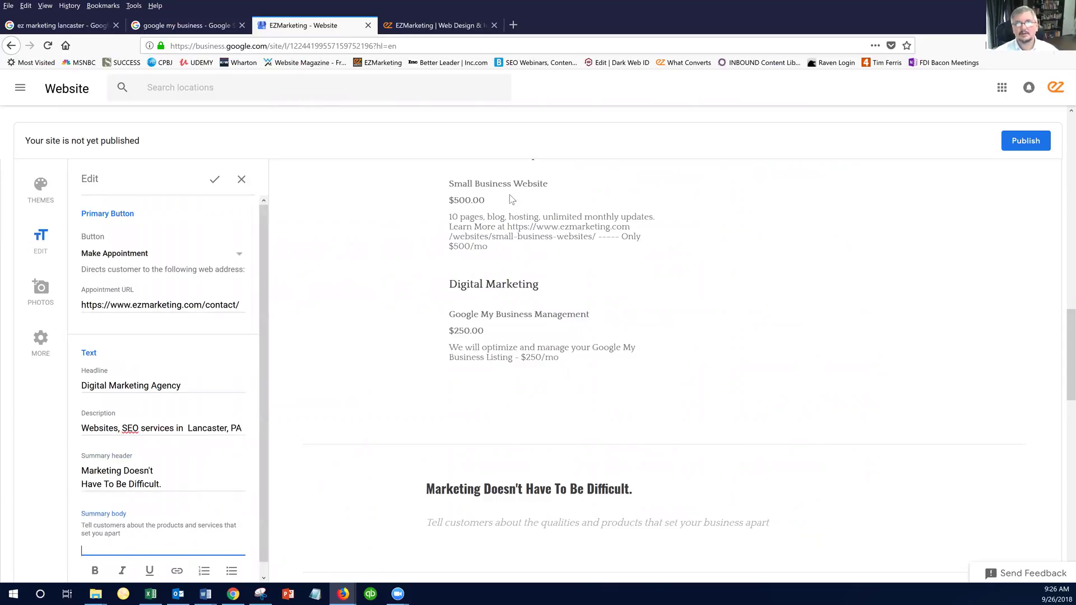
click(465, 27)
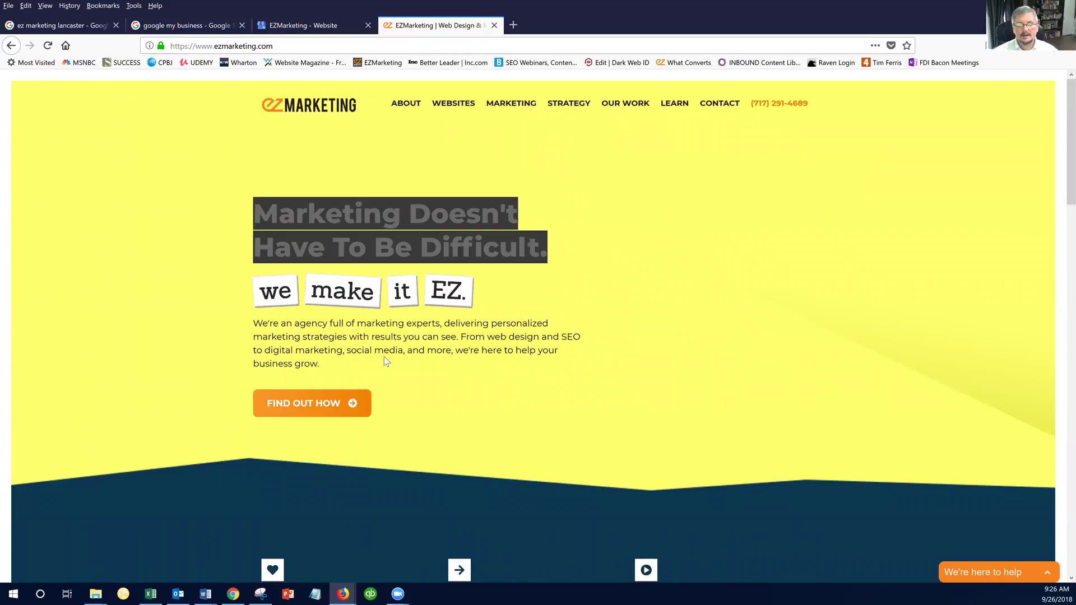
drag(333, 367, 257, 295)
key(ctrl+c)
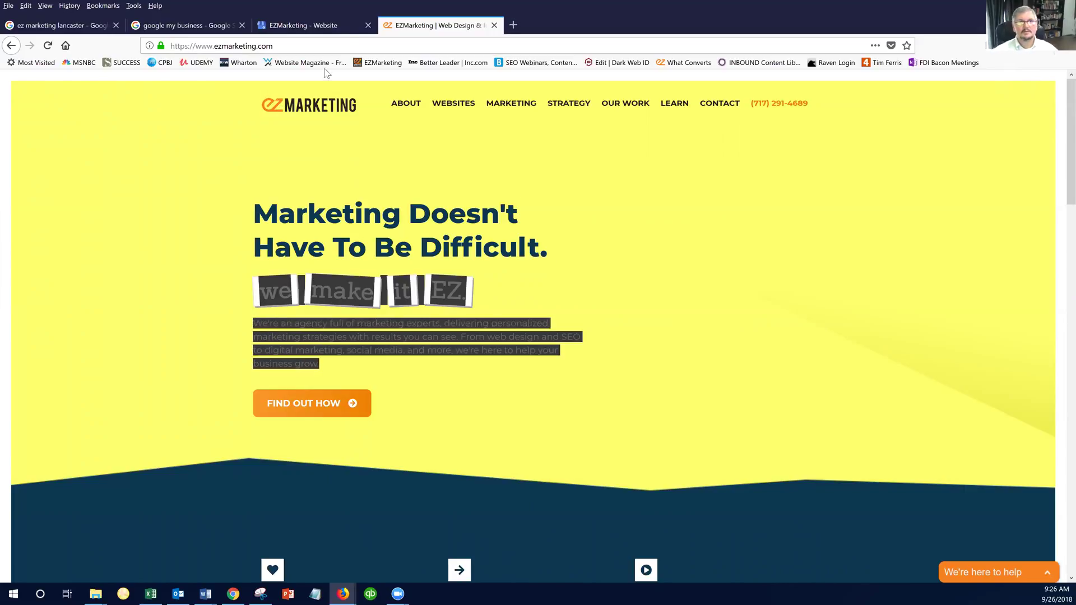
click(319, 26)
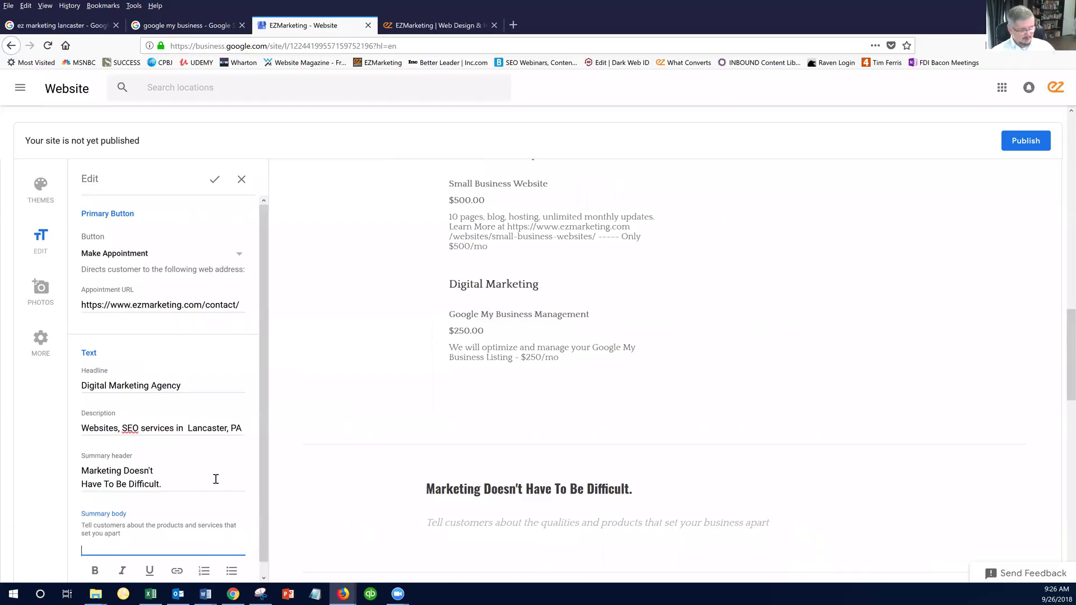
key(ctrl+v)
Capitalize 'We' and make 'We make it EZ.' a bold opening line of its own
scroll(266, 509, down, 2)
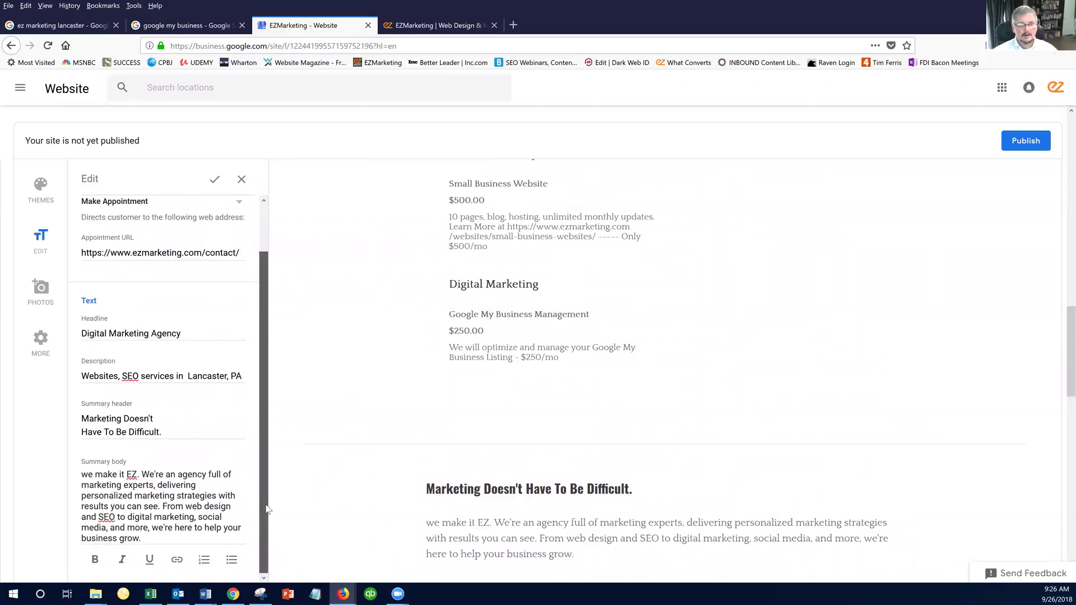
click(92, 478)
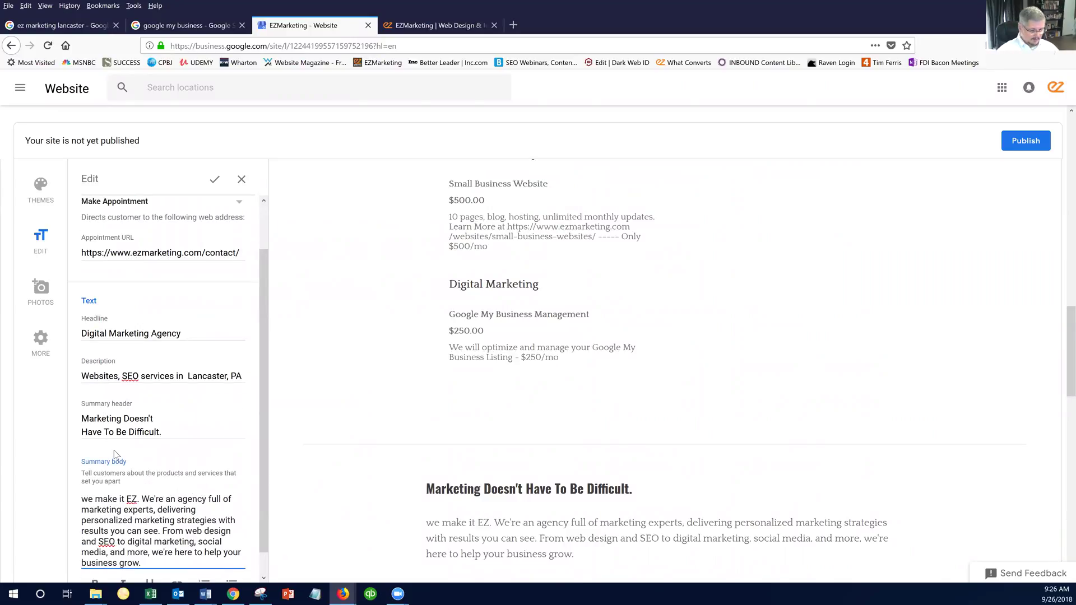
key(Delete)
text(We make it EZ.)
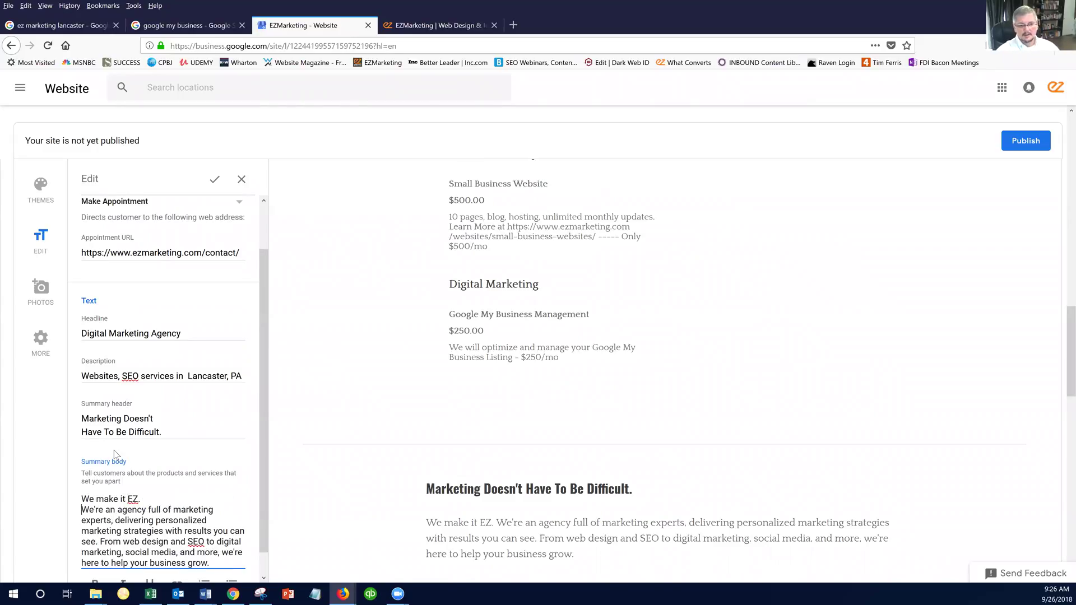
key(Return)
key(Return)
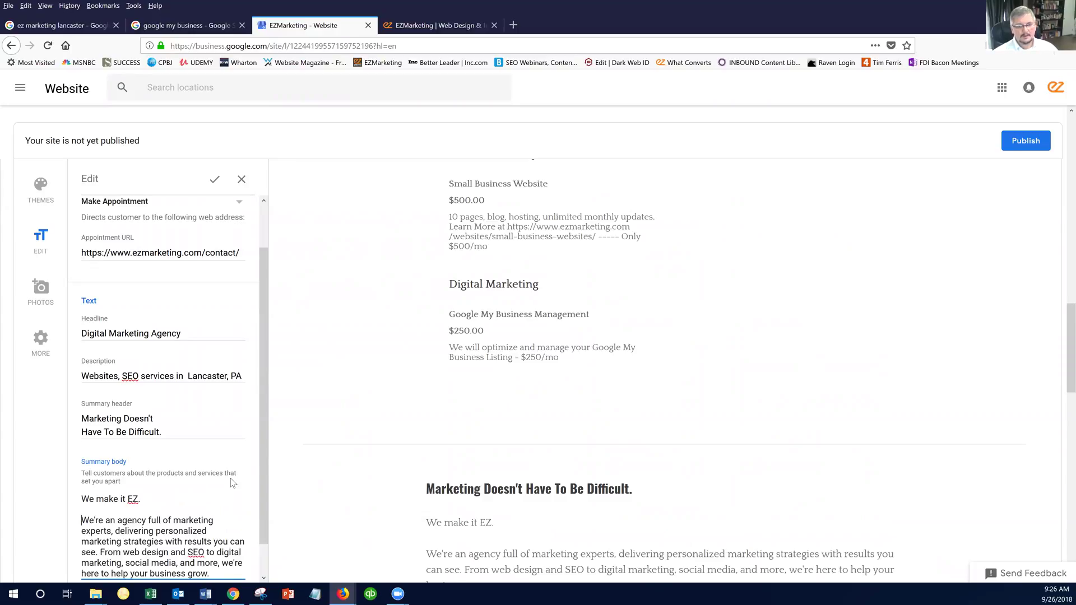
scroll(262, 448, down, 1)
drag(158, 466, 86, 466)
click(147, 493)
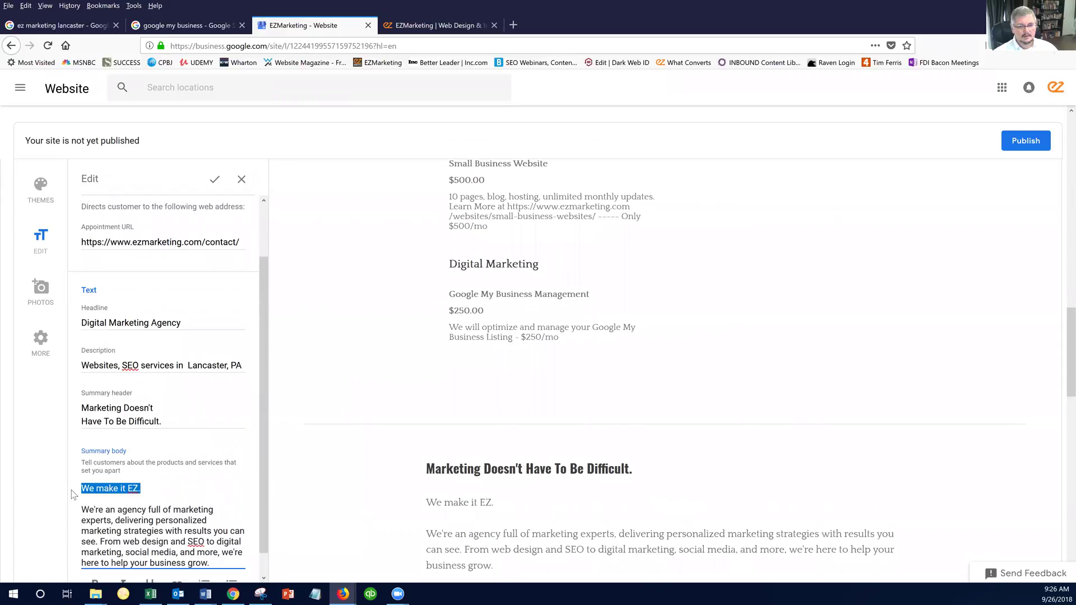
scroll(261, 463, down, 1)
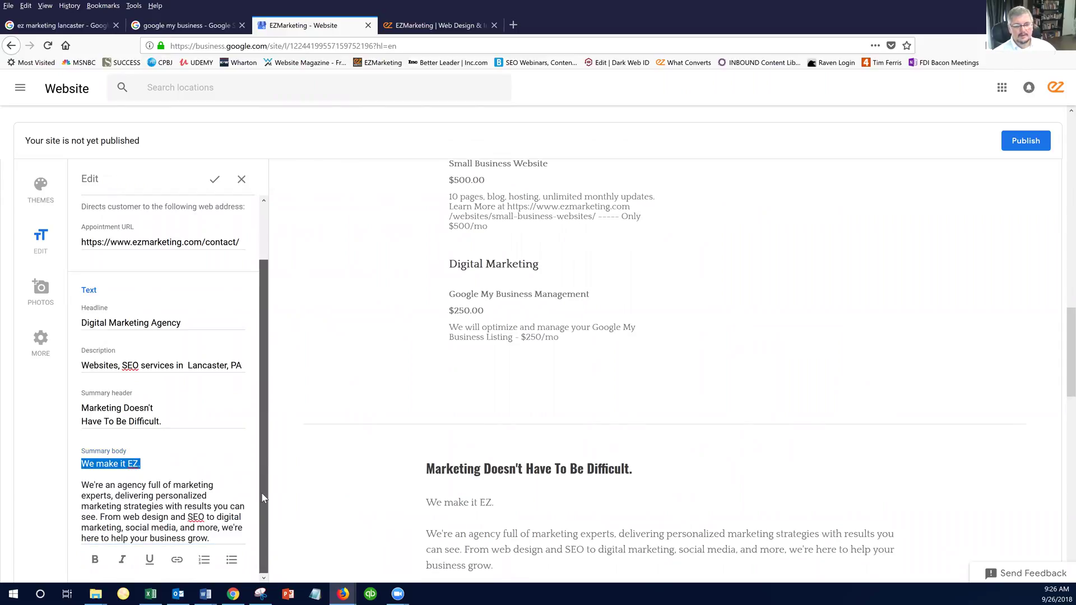
click(95, 561)
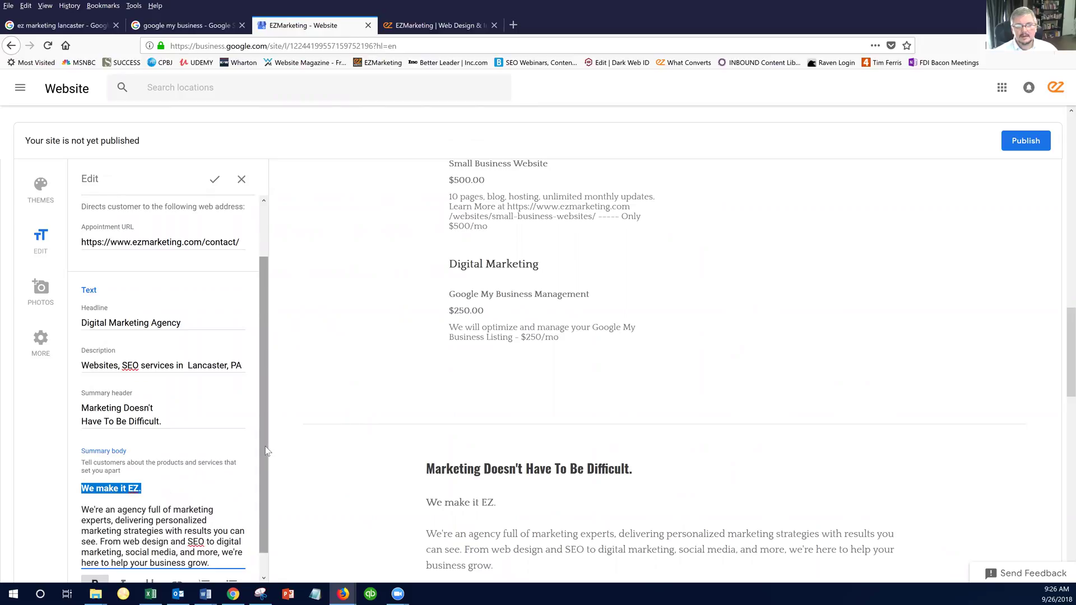
scroll(267, 451, down, 1)
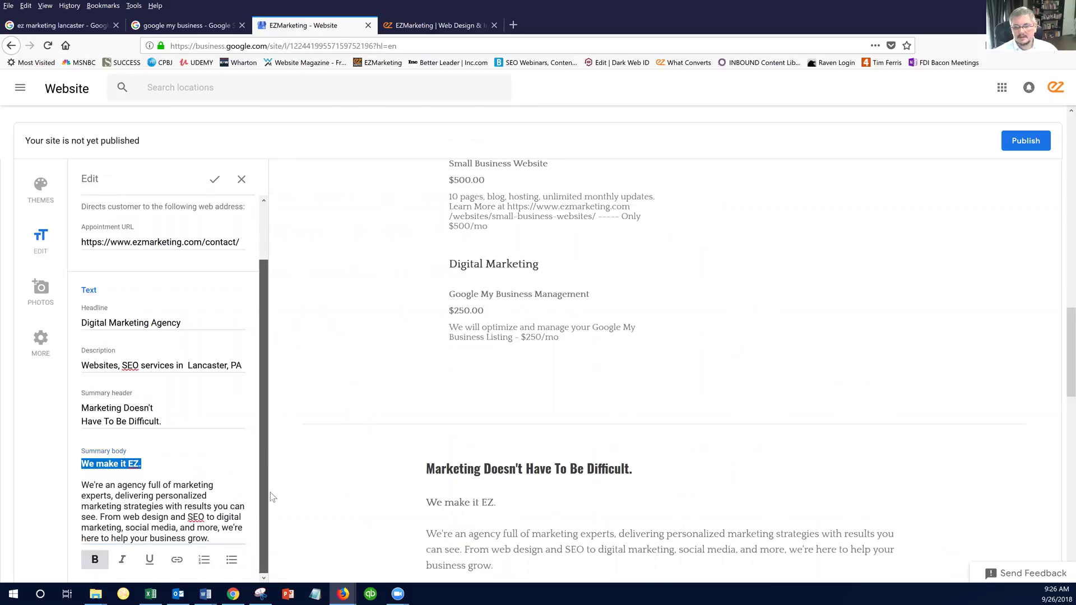
click(167, 498)
Leave the summary body, review the company homepage, and return to the site editor
click(263, 436)
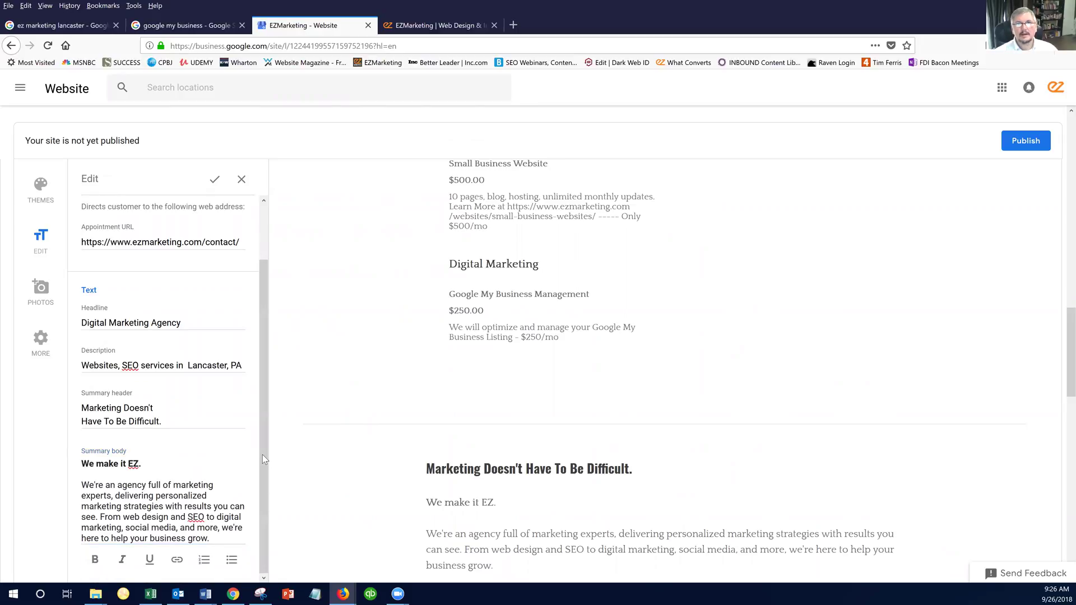
click(434, 25)
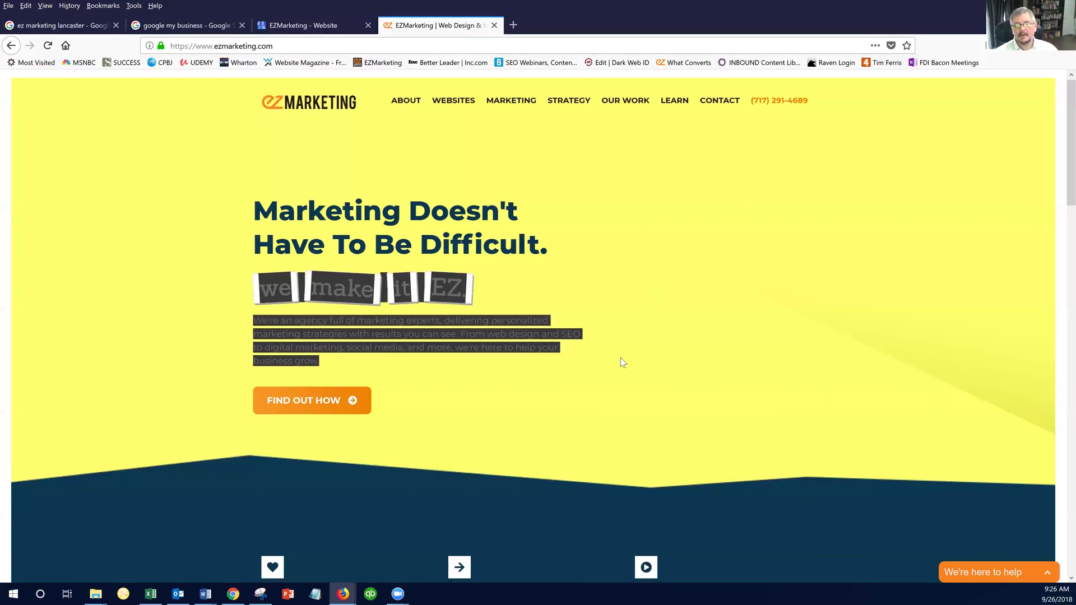
scroll(620, 358, down, 3)
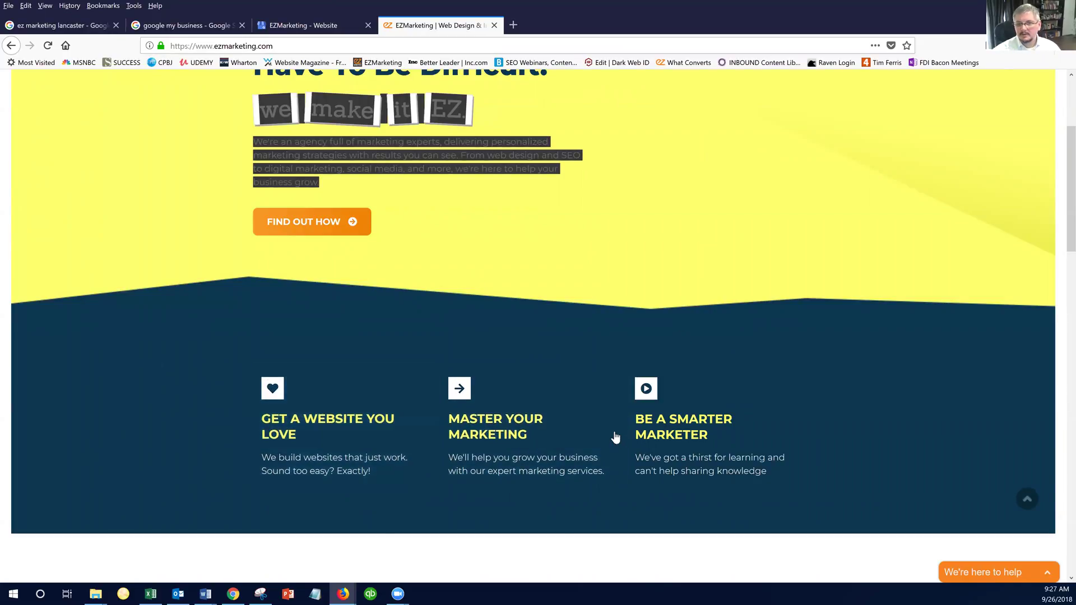
scroll(608, 435, down, 3)
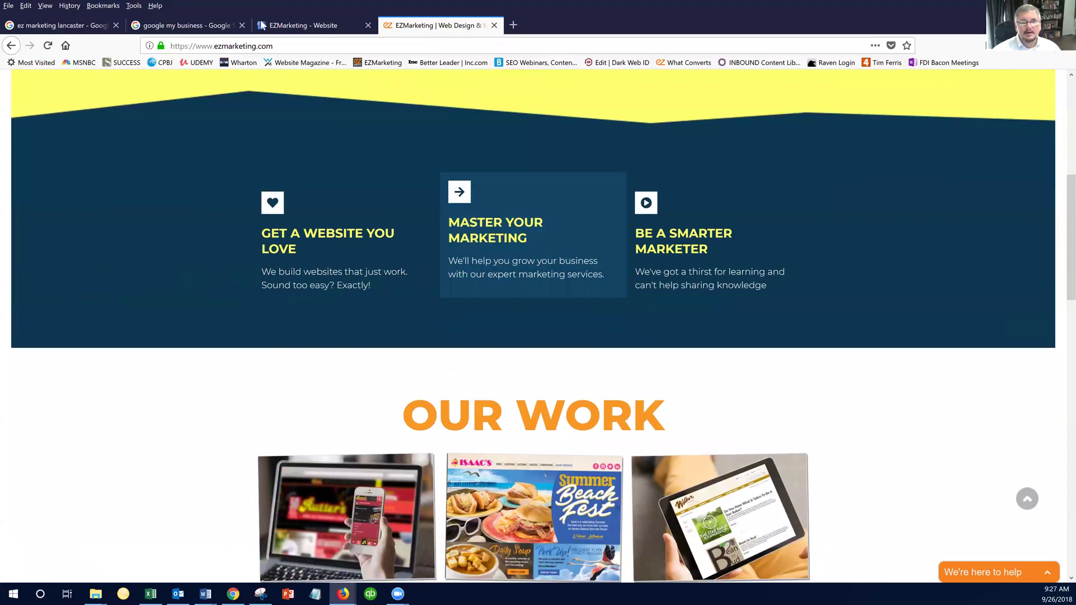
scroll(327, 284, down, 1)
scroll(222, 449, up, 2)
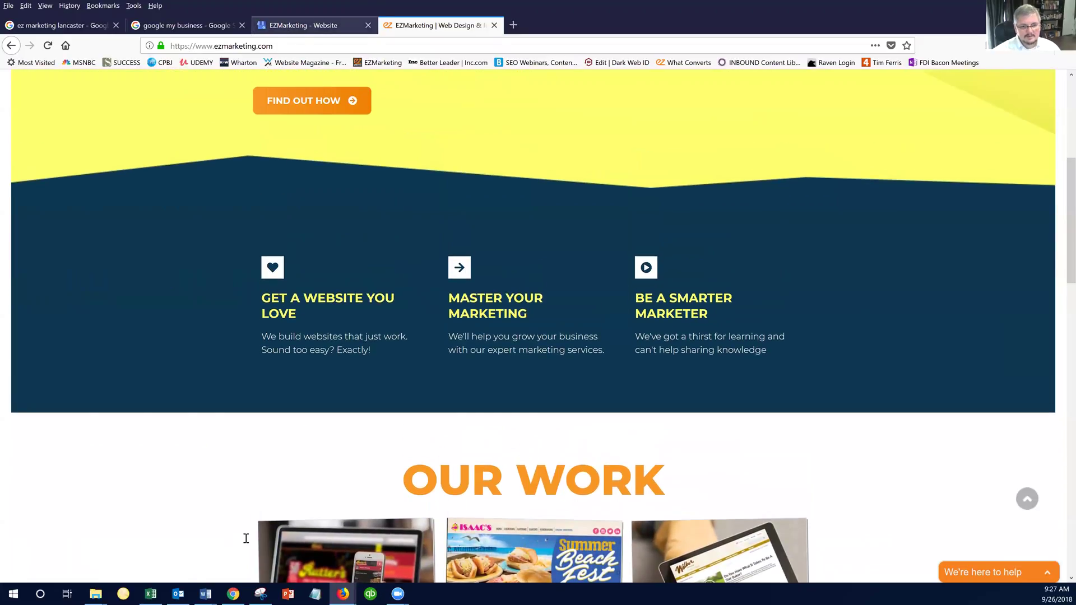
key(ctrl+Page_Up)
Append 'Check out our services:' and 'Website Design' as new lines at the summary's end
click(226, 538)
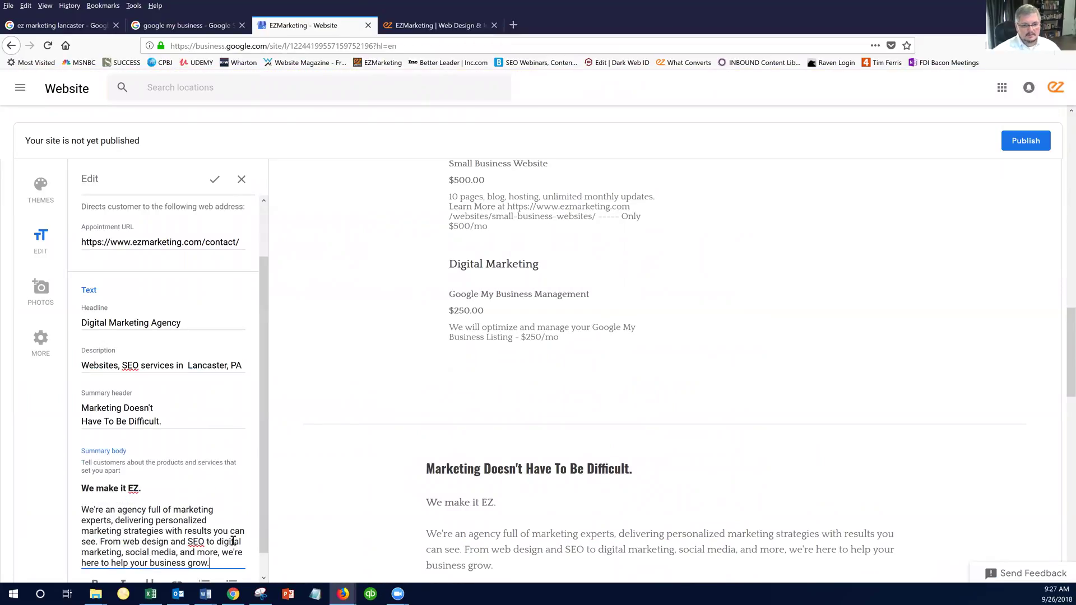
key(Return)
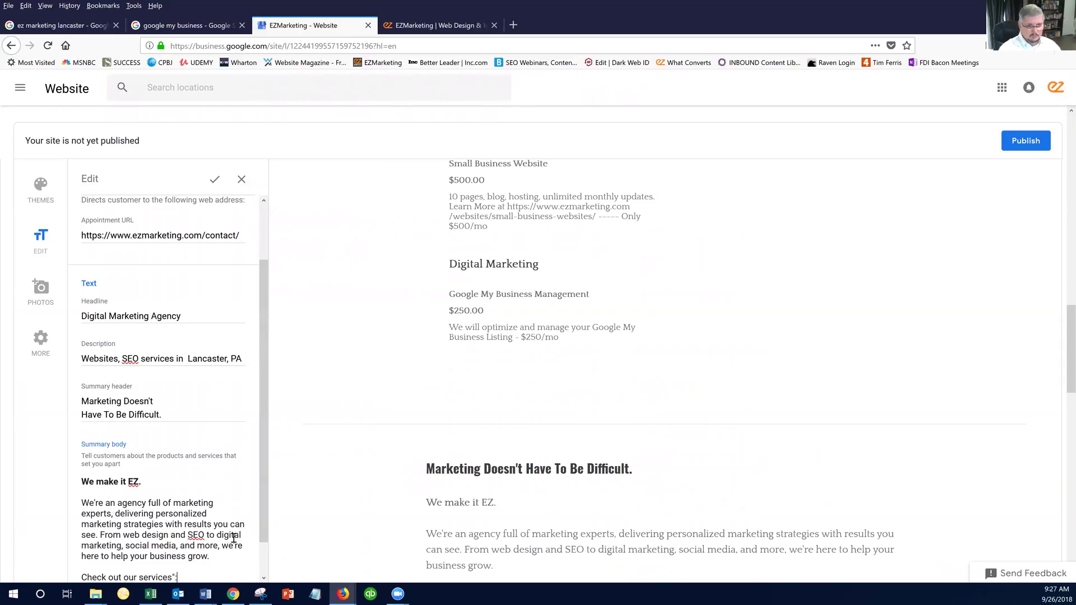
key(Return)
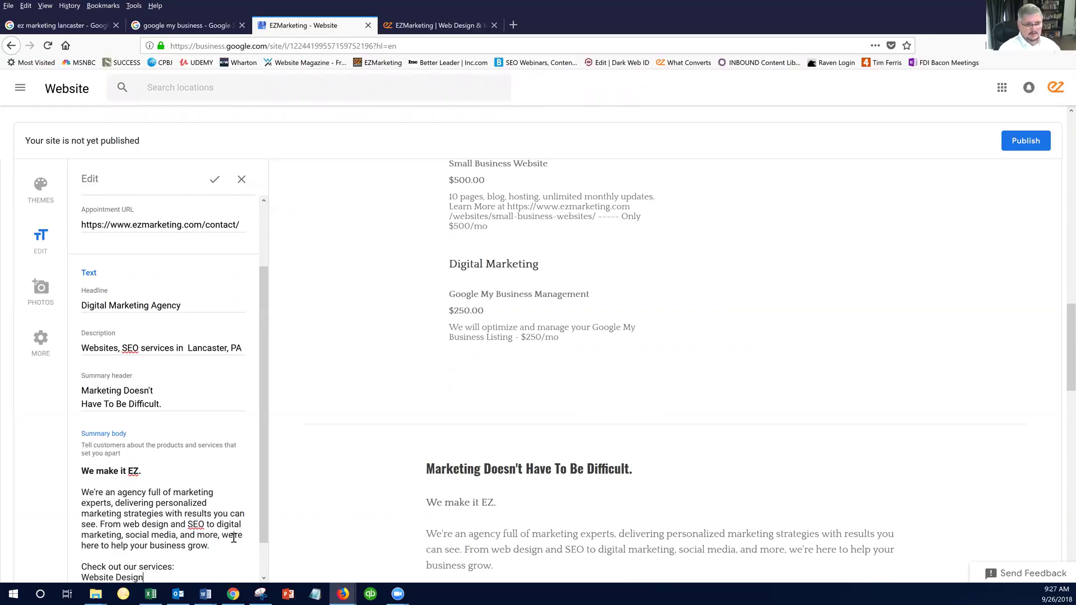
key(Return)
scroll(257, 488, down, 2)
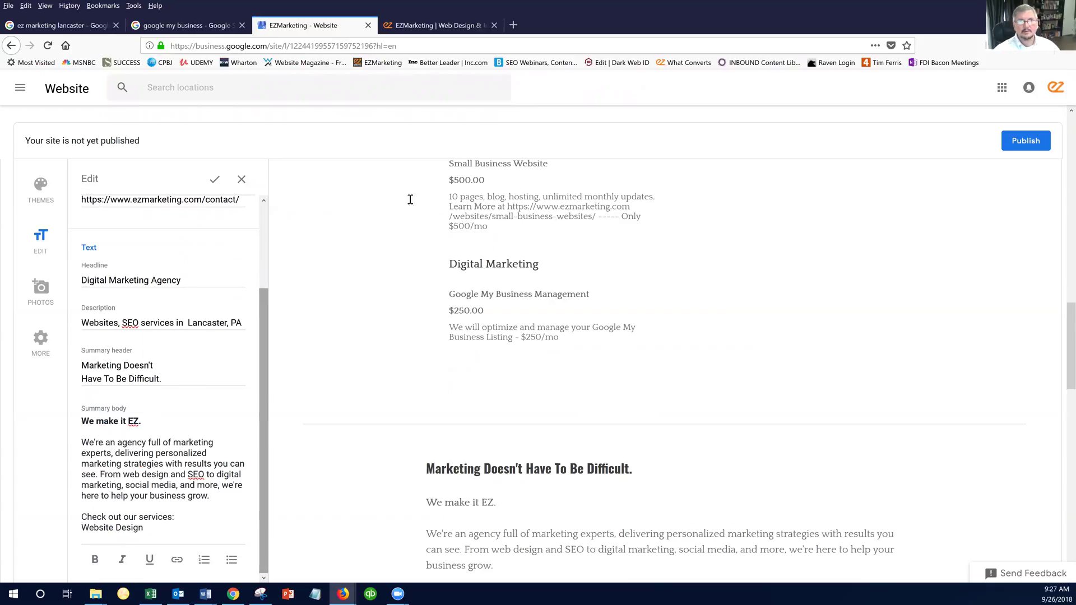
Open the company's Websites services page and select its URL for copying
click(460, 25)
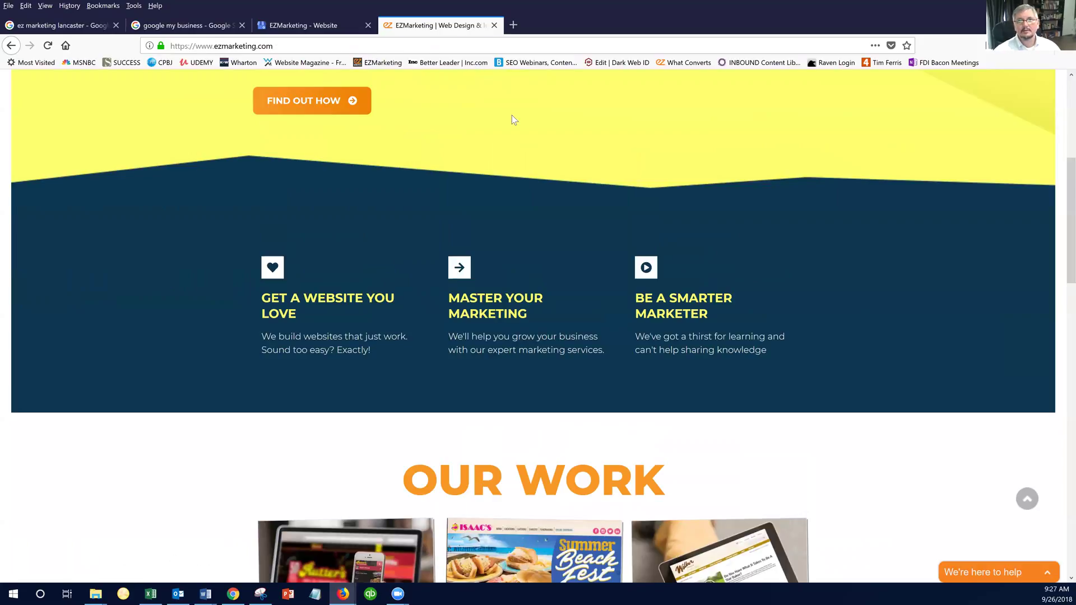
click(282, 293)
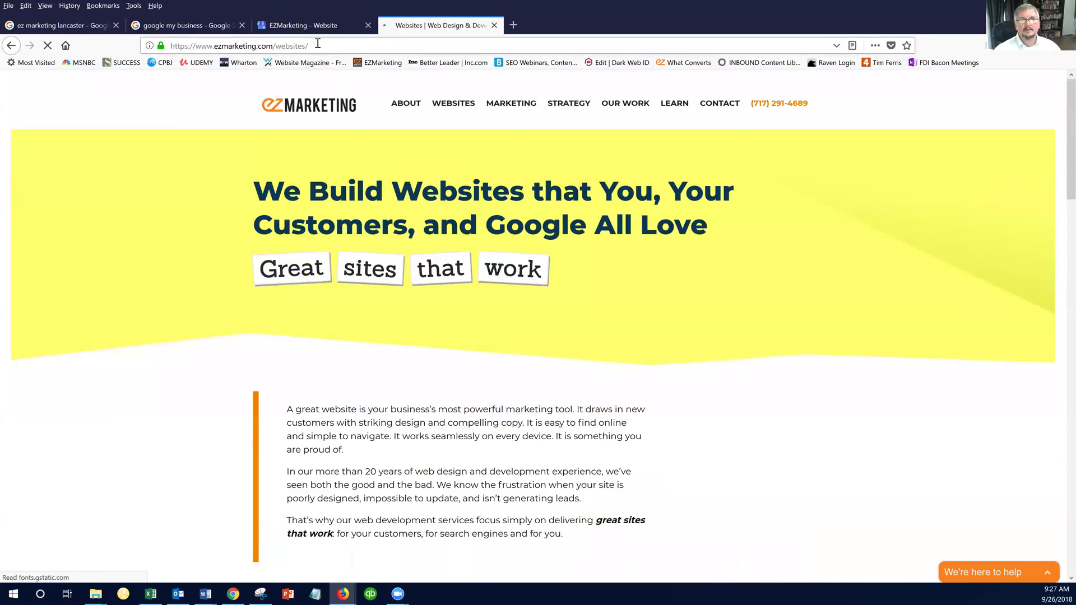
click(318, 44)
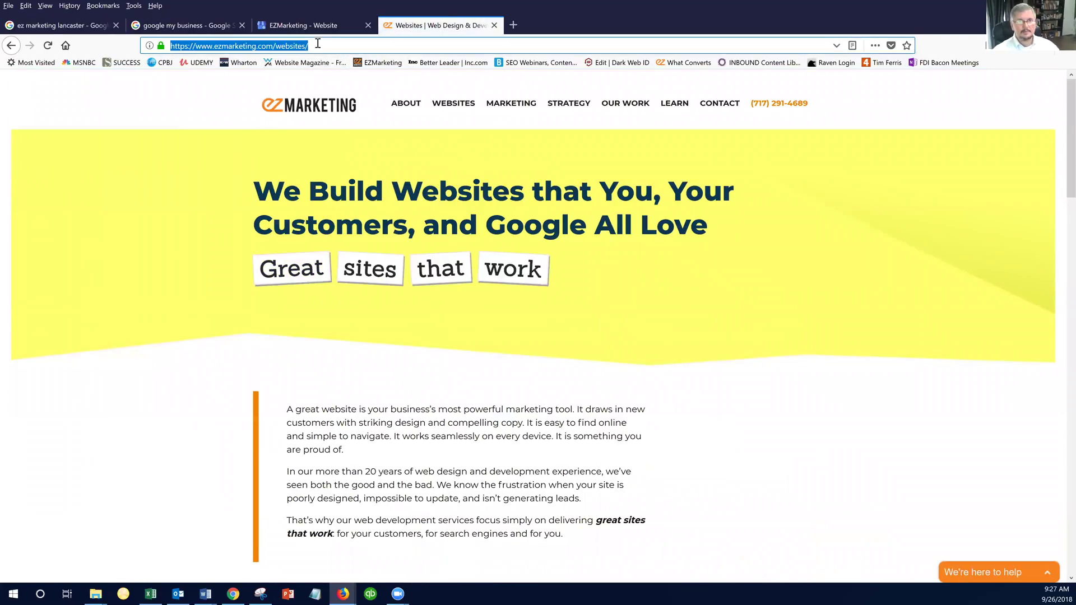
Link the Website Design line to the copied Websites page URL
key(ctrl+shift+Tab)
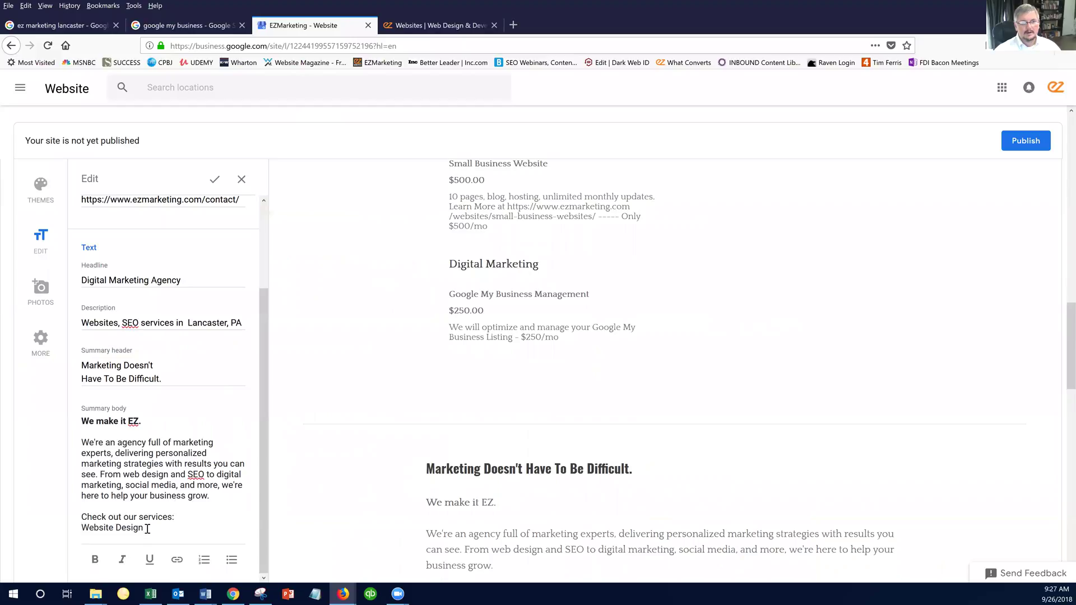
drag(145, 529, 84, 554)
scroll(146, 552, down, 1)
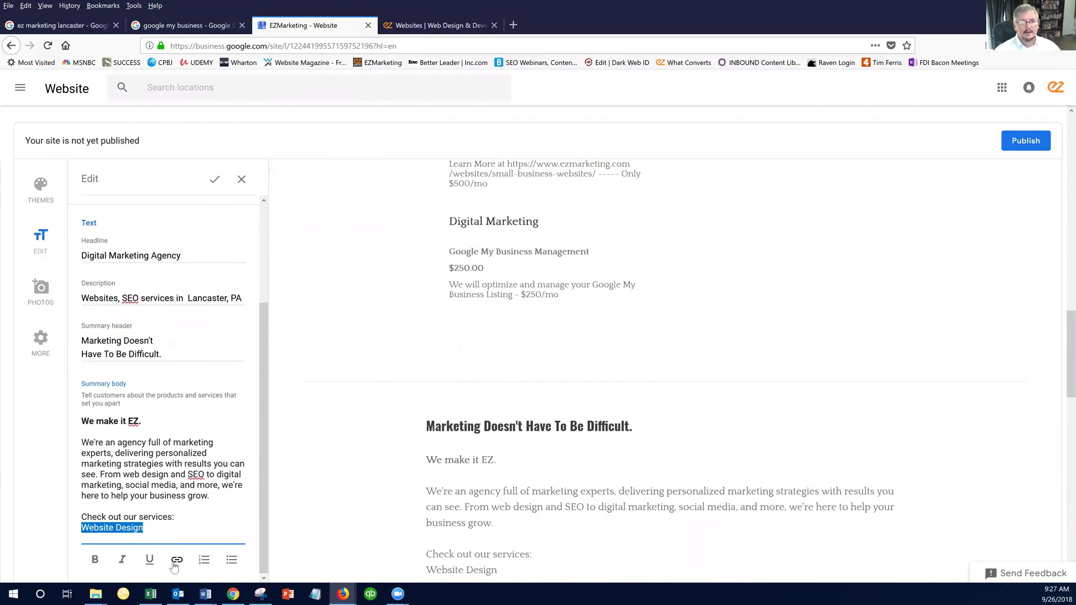
click(176, 560)
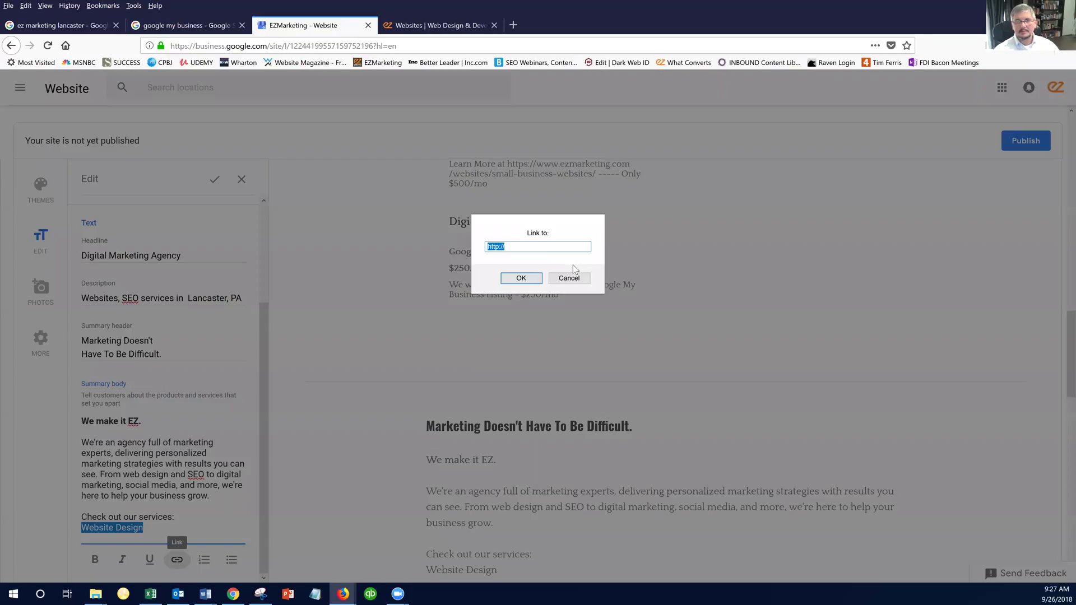
key(ctrl+v)
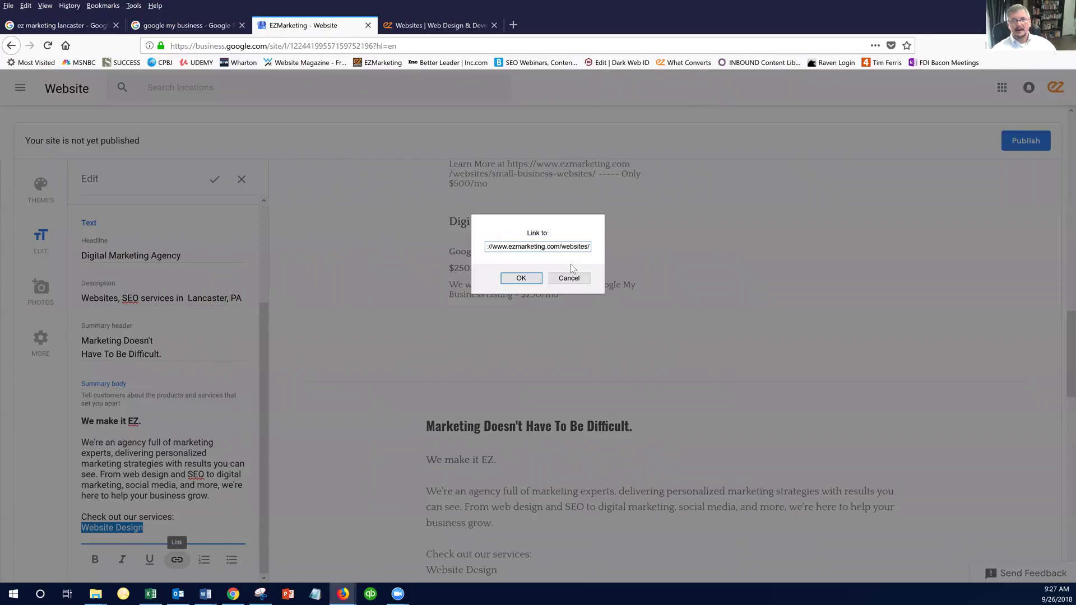
click(523, 280)
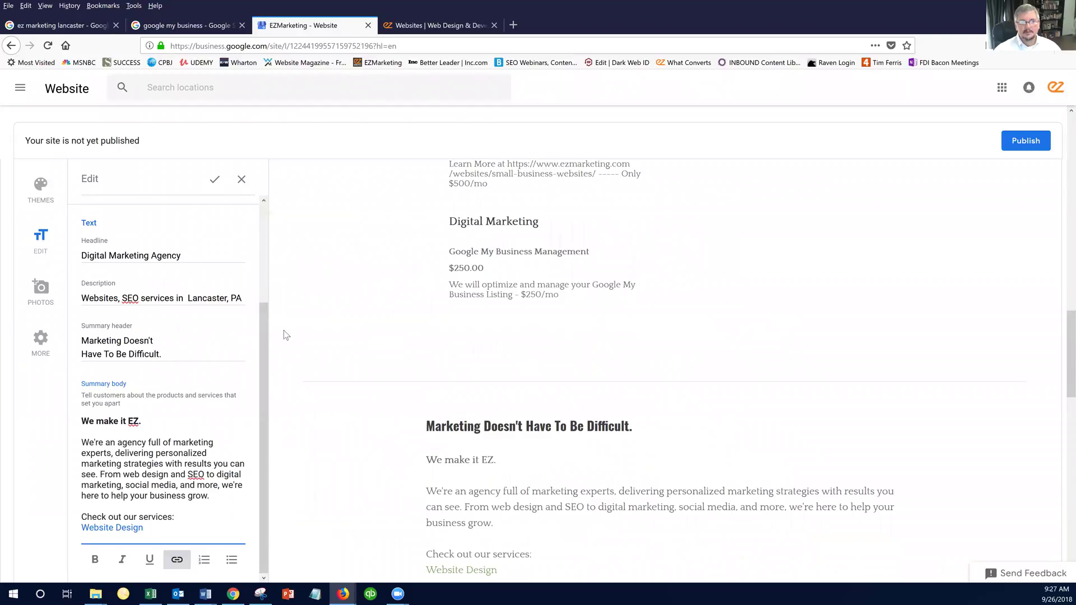
click(267, 342)
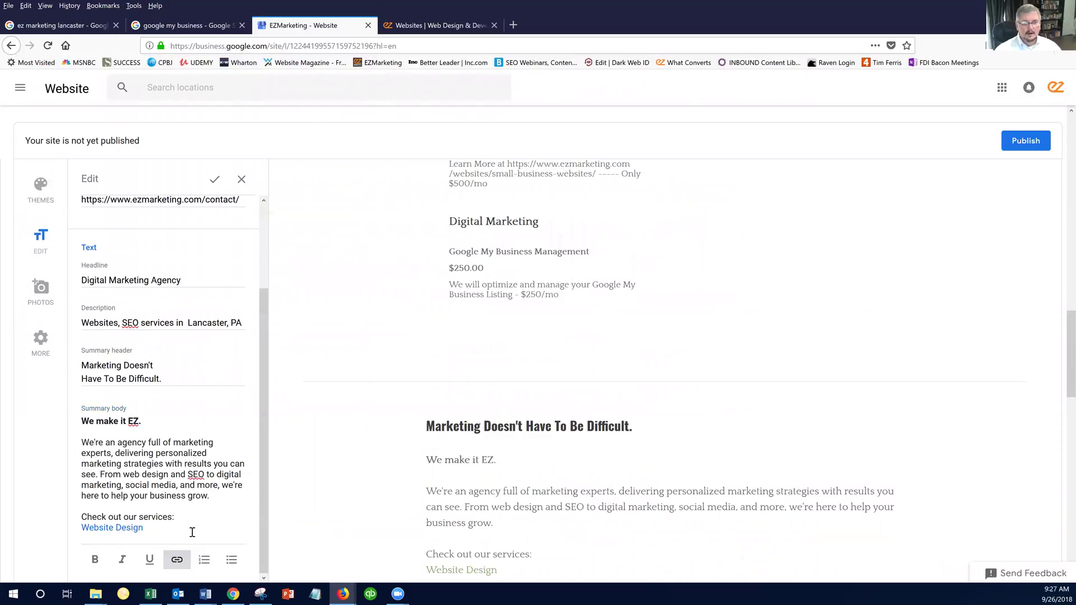
Add a 'Search Engine Marketing' line below Website Design and select it
click(193, 530)
key(Return)
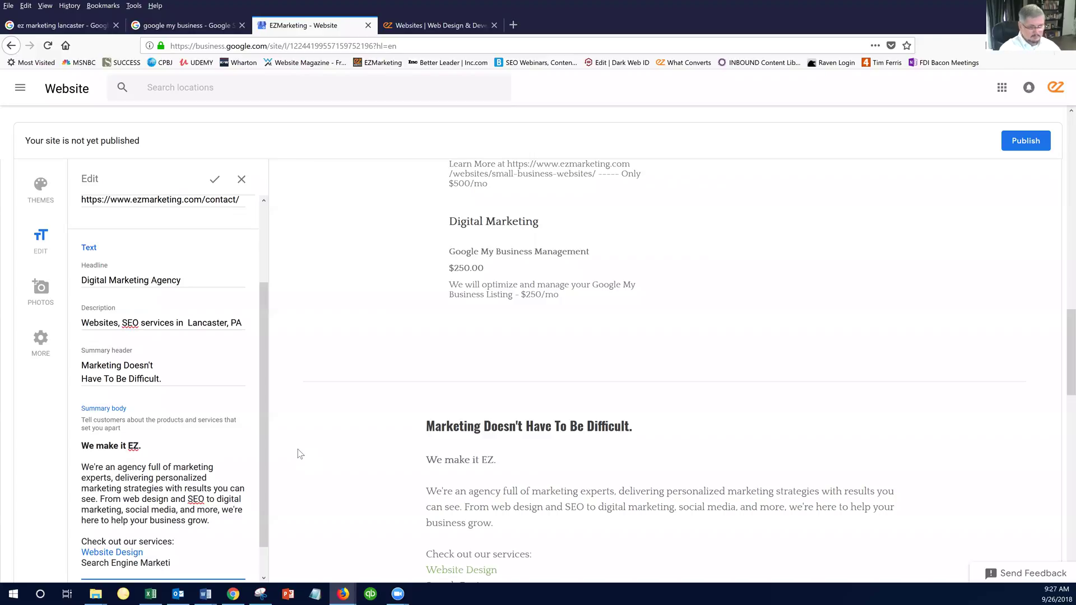
key(shift+Home)
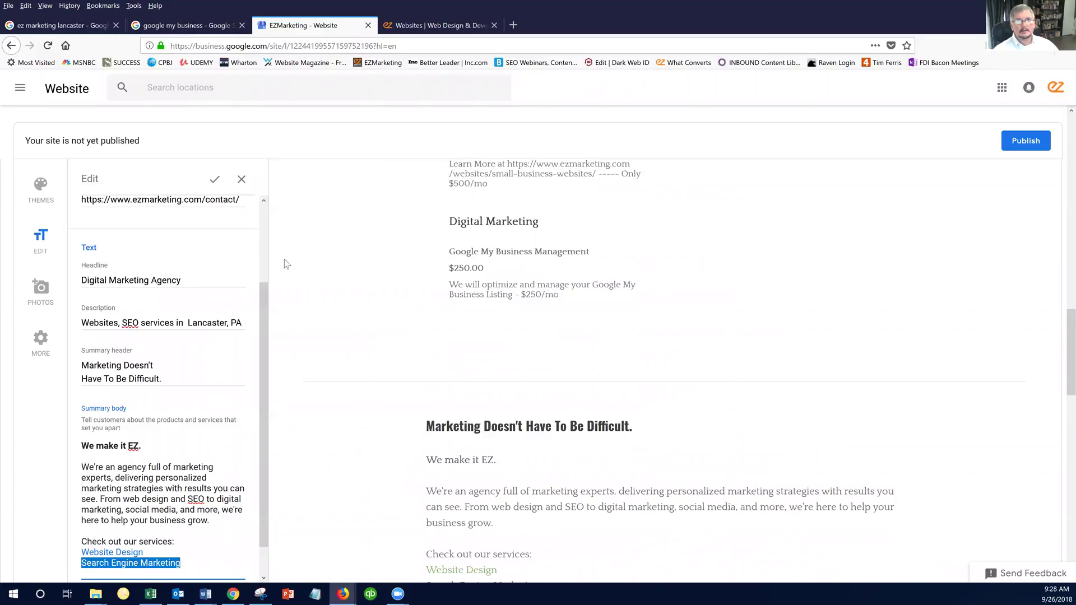
Link Search Engine Marketing to the company's Search Engine Optimization page URL
click(427, 26)
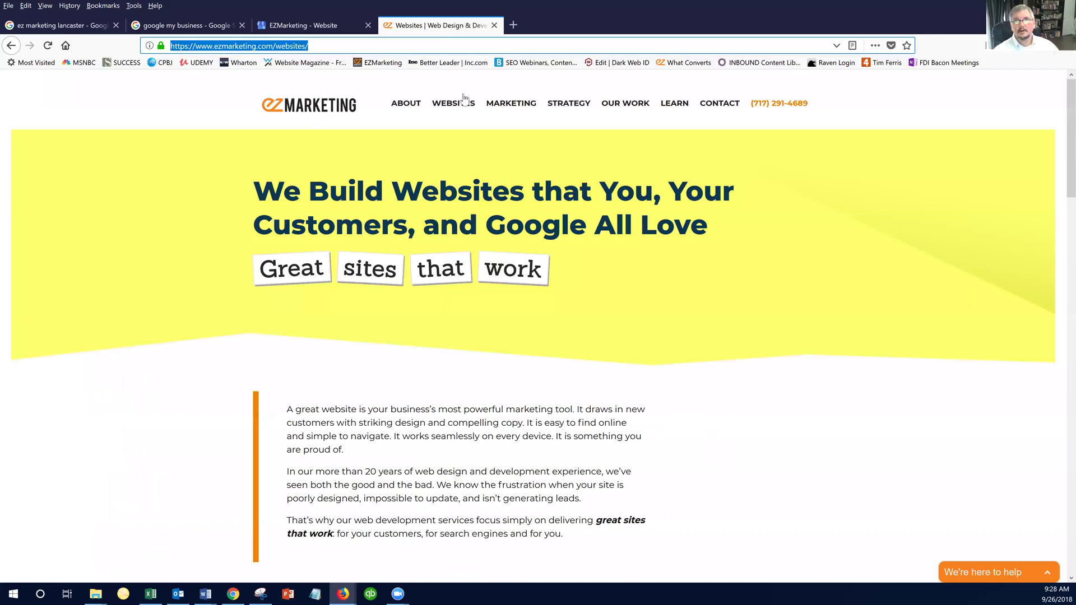
click(514, 107)
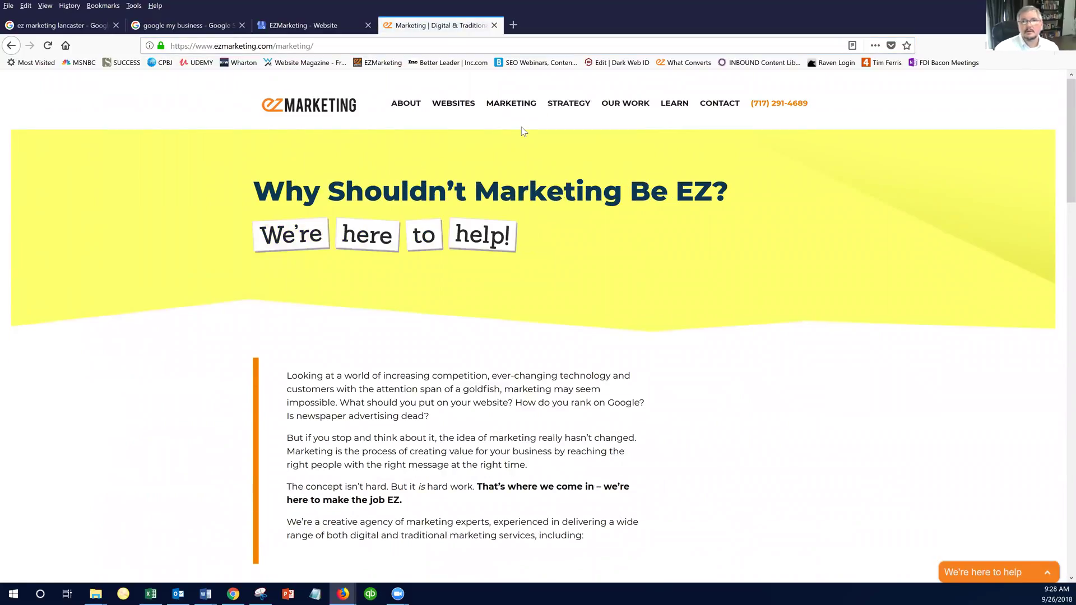
scroll(486, 340, down, 7)
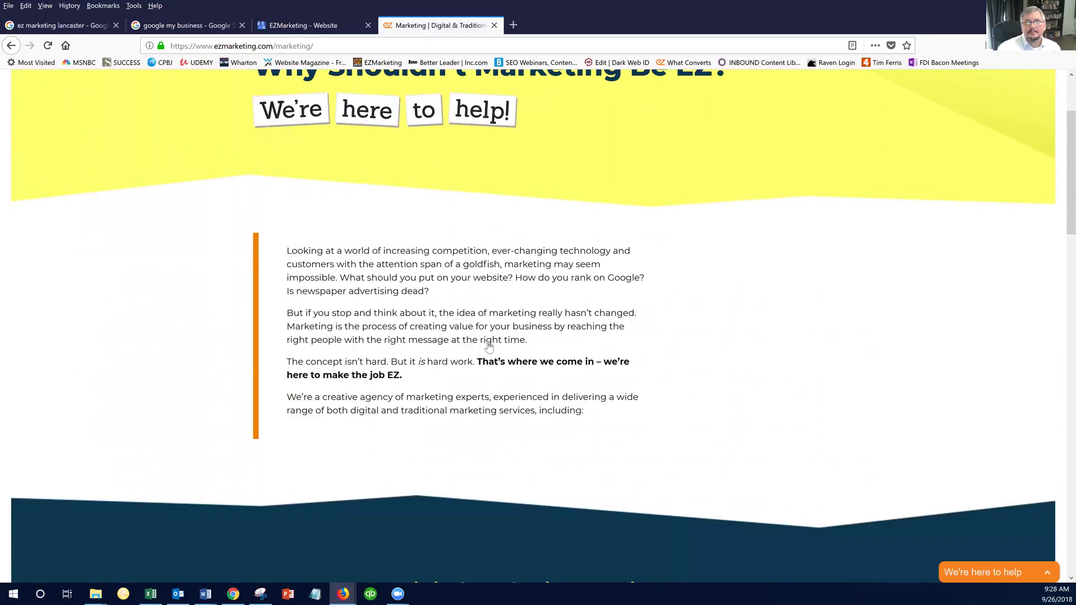
click(261, 356)
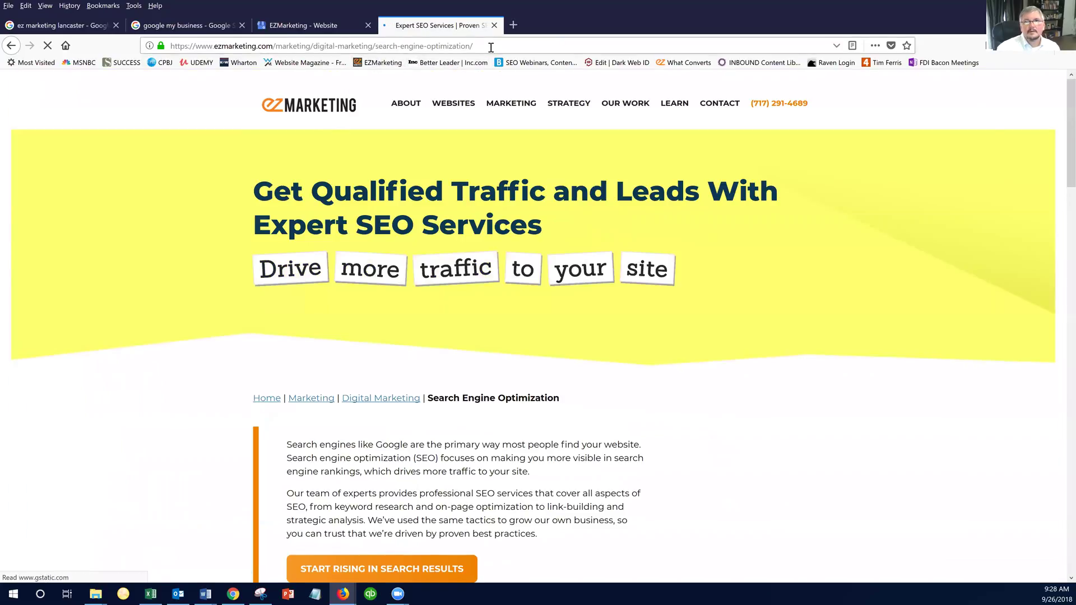
click(491, 47)
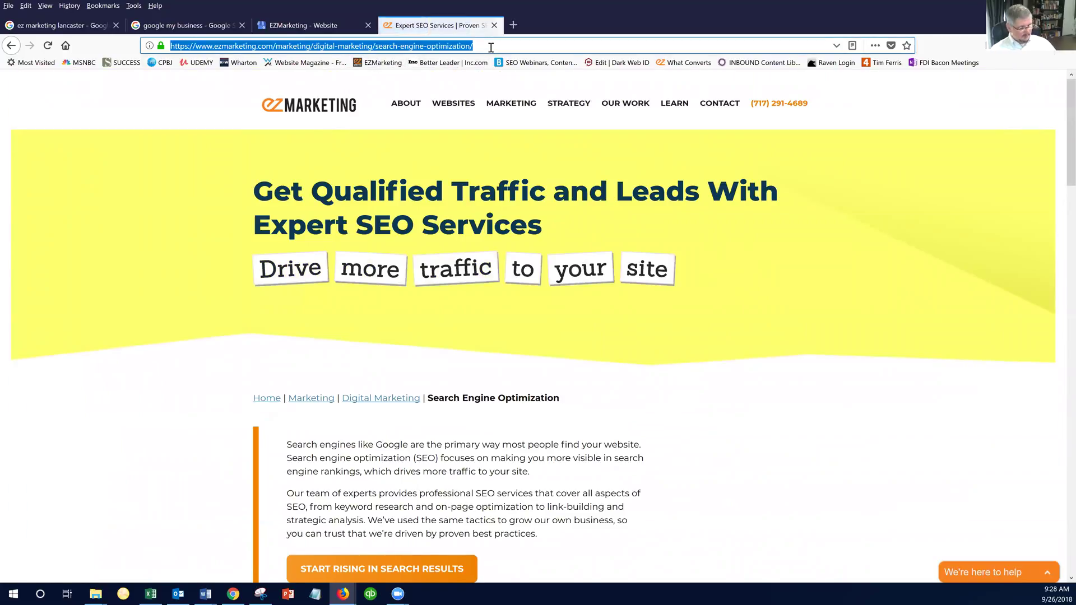
click(329, 26)
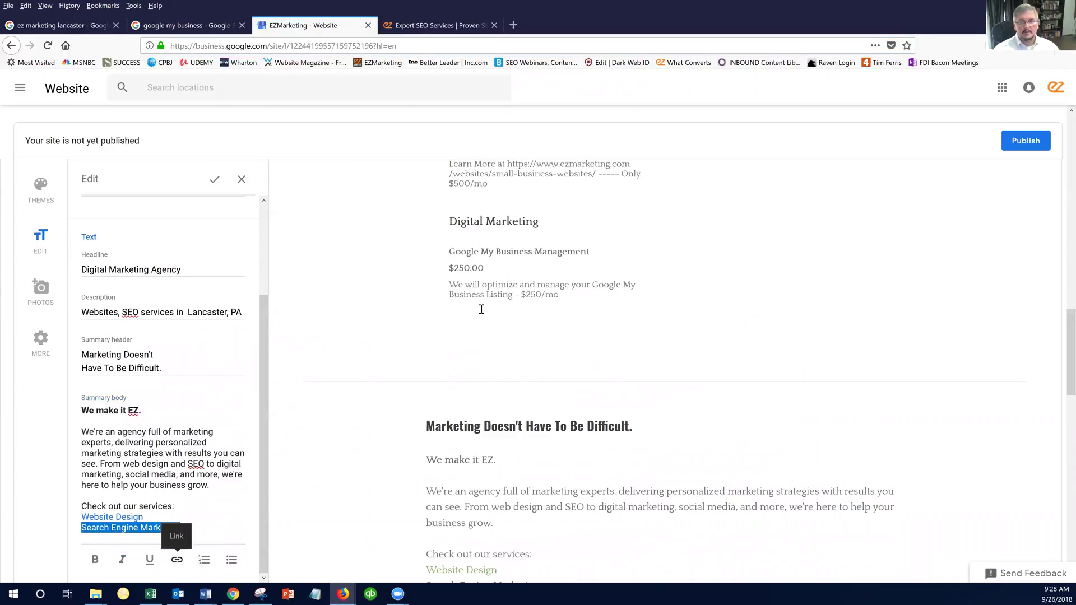
key(ctrl+k)
key(ctrl+v)
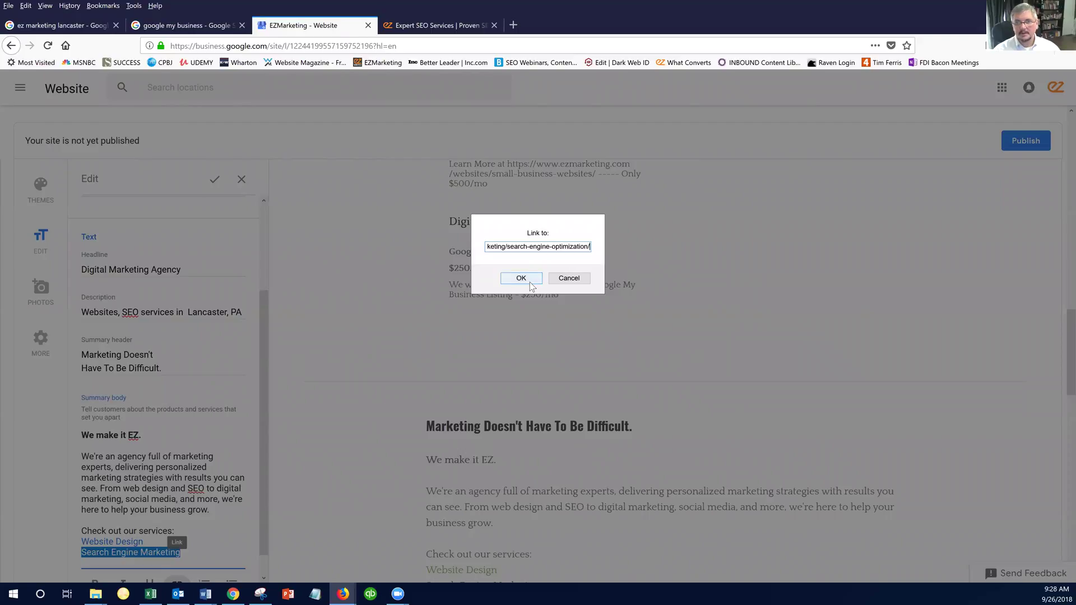
click(529, 282)
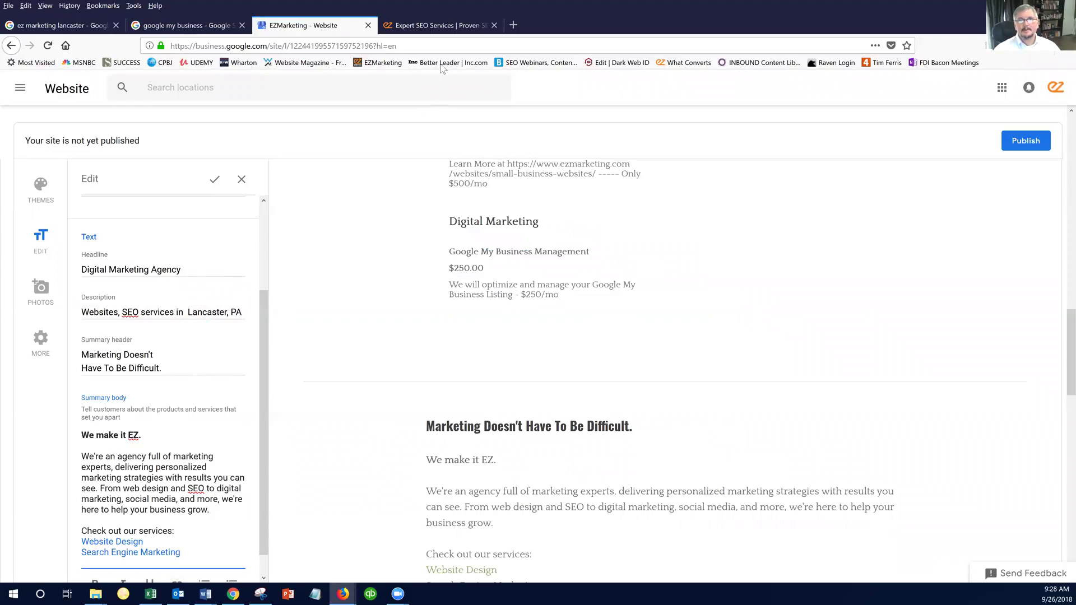
Browse the company's Learn page, then type 'Get smarter with Marketing' on a new summary line
click(427, 29)
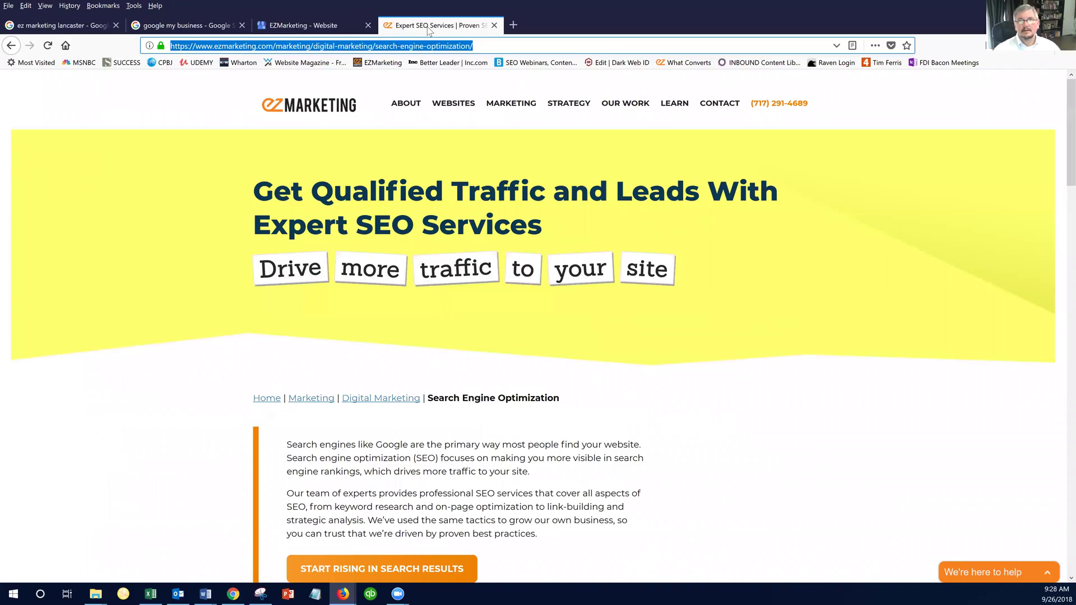
click(680, 107)
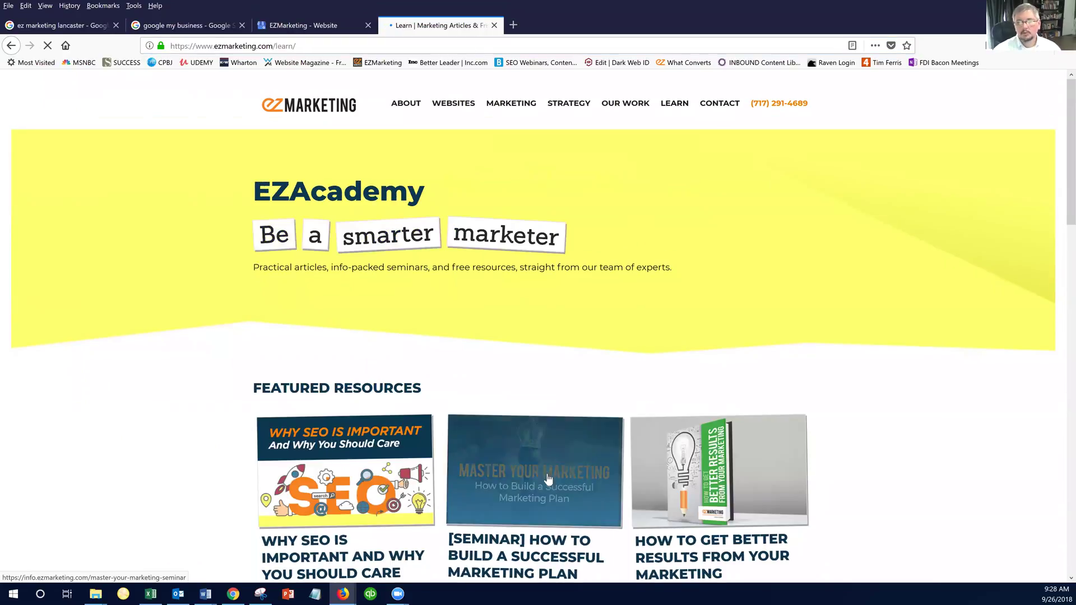
scroll(835, 404, down, 6)
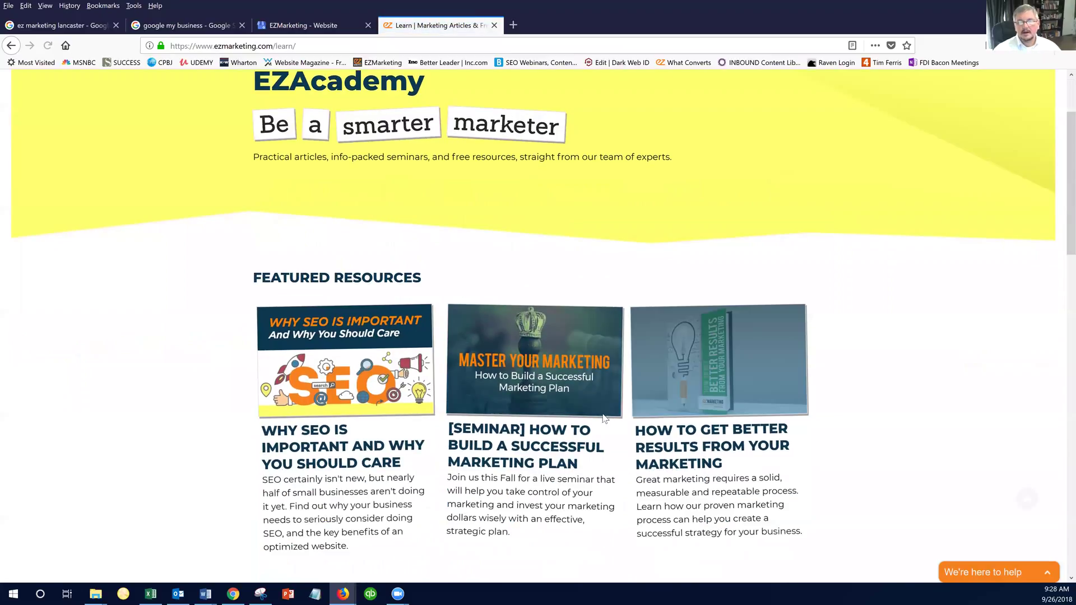
scroll(659, 395, down, 1)
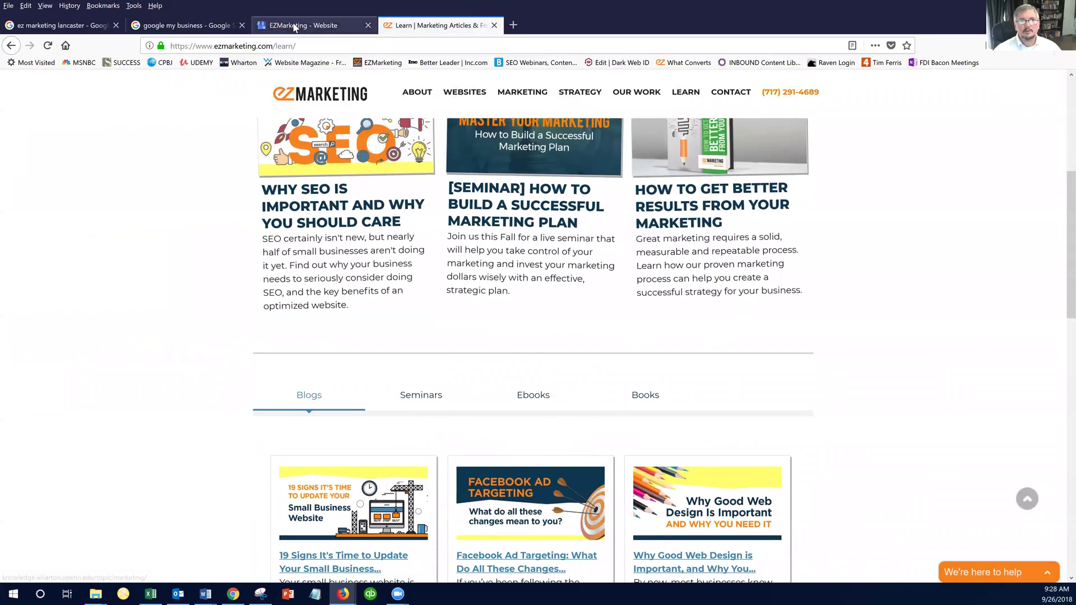
click(294, 26)
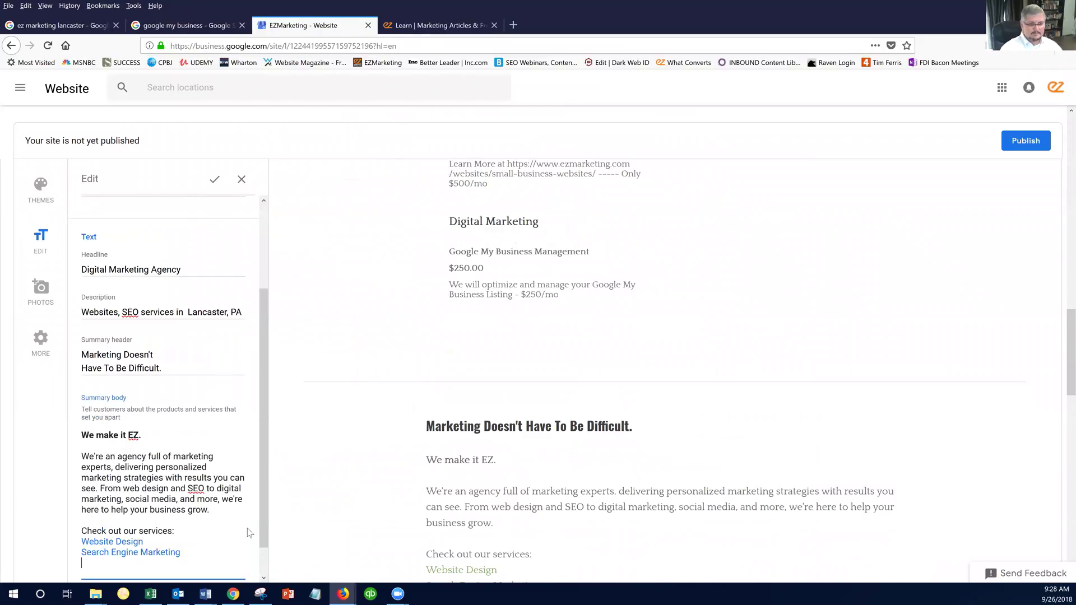
scroll(258, 531, down, 1)
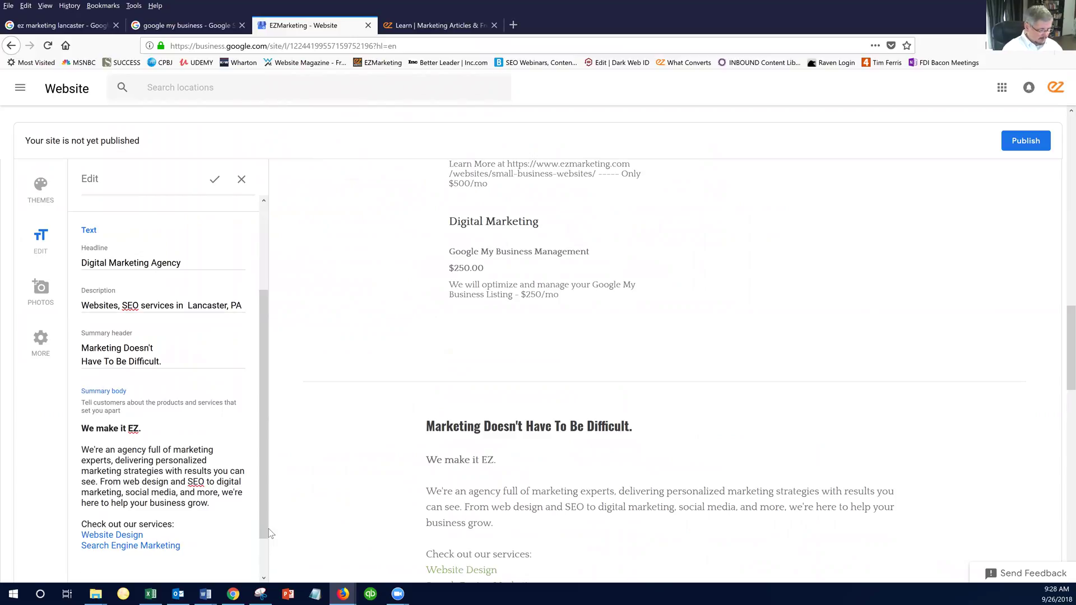
text(Get smarter with Marketing)
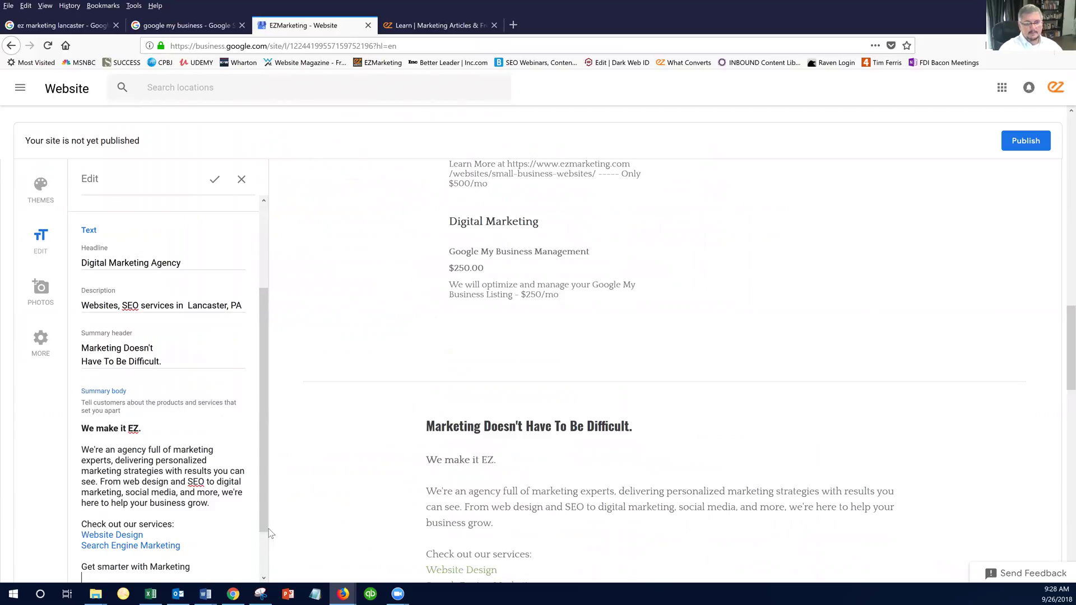
Start a bulleted list under 'Get smarter with Marketing' with items Blog, Ebooks and Seminars
scroll(268, 513, down, 1)
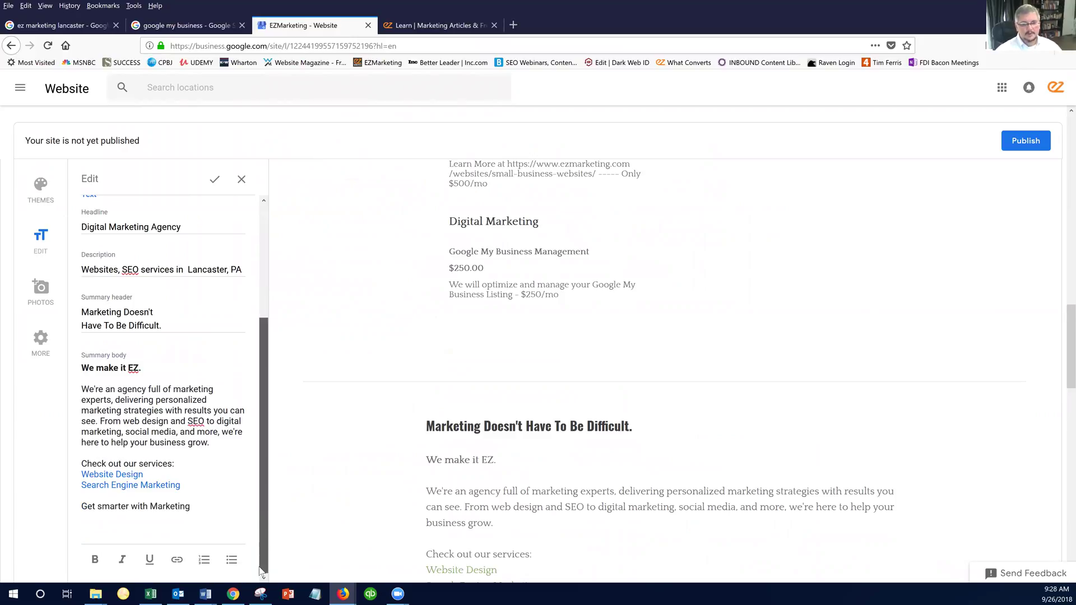
click(231, 560)
triple_click(118, 521)
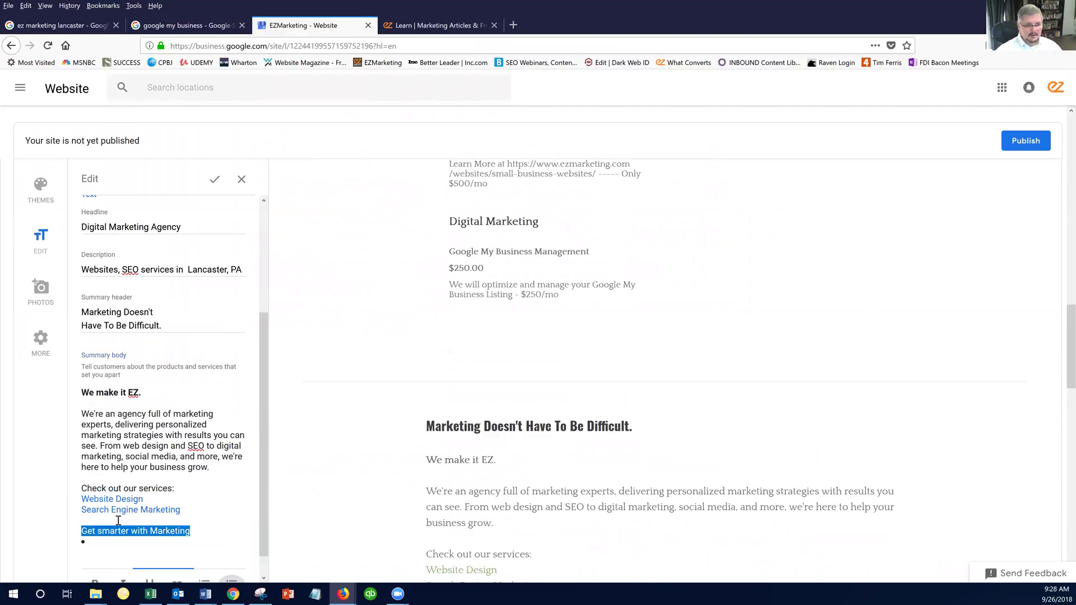
click(104, 542)
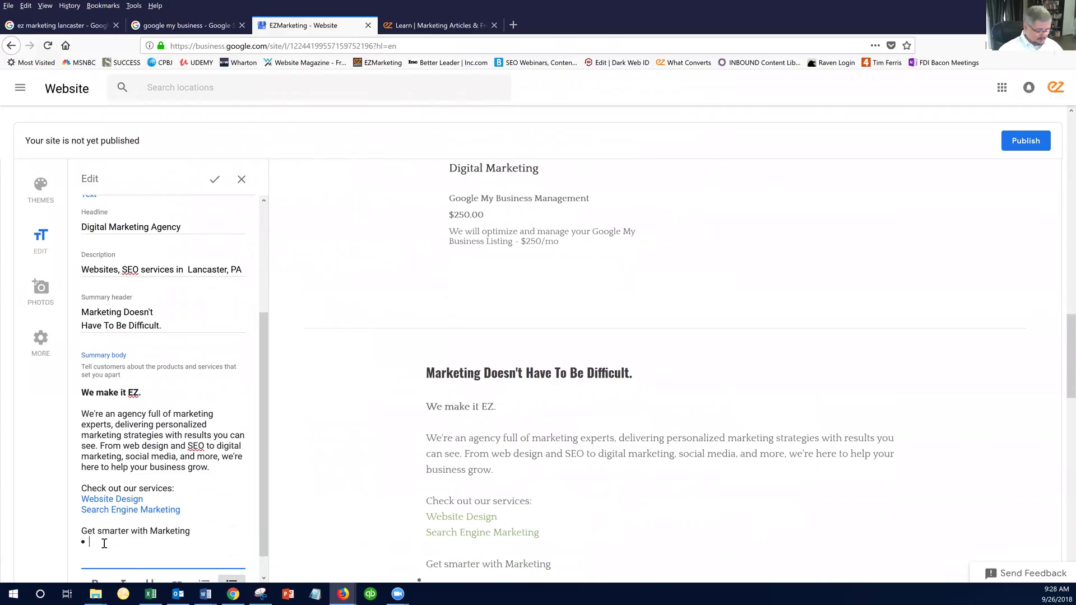
text(Blog)
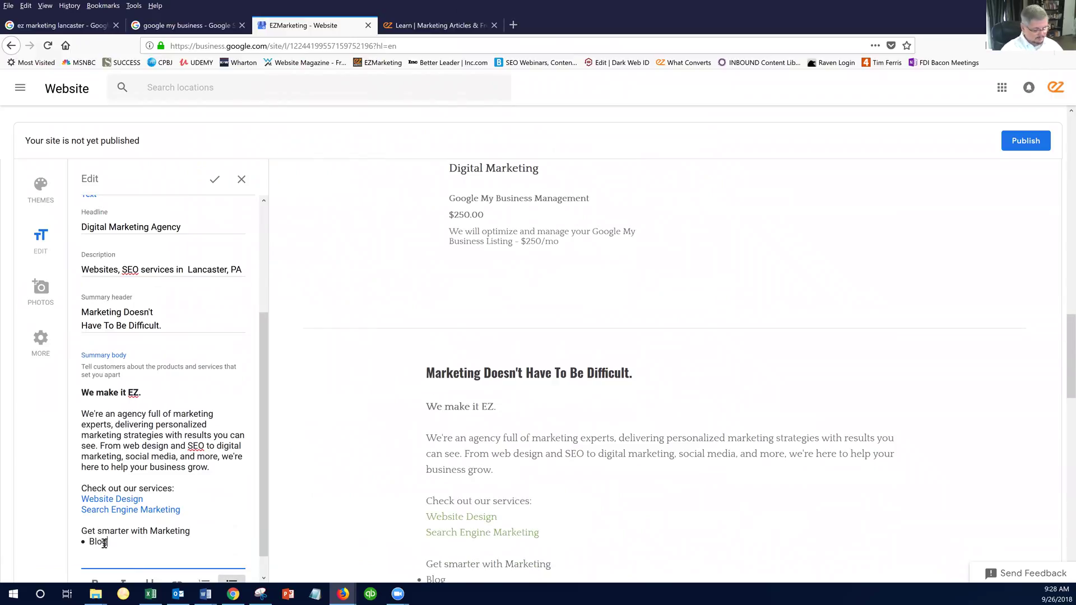
key(Return)
text(Eboo)
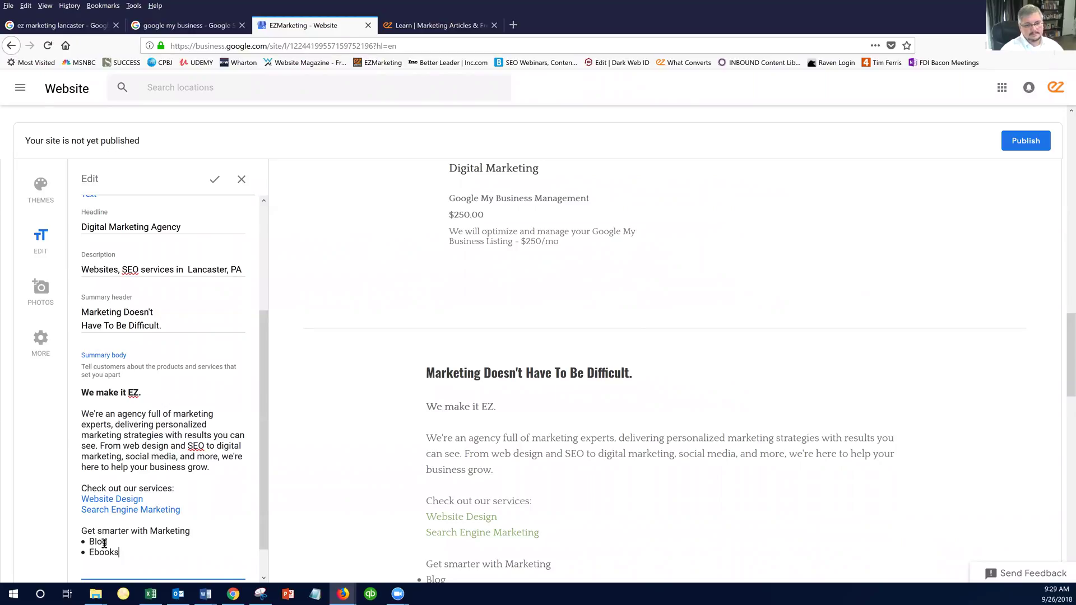
text(ks)
key(Return)
text(Seminars)
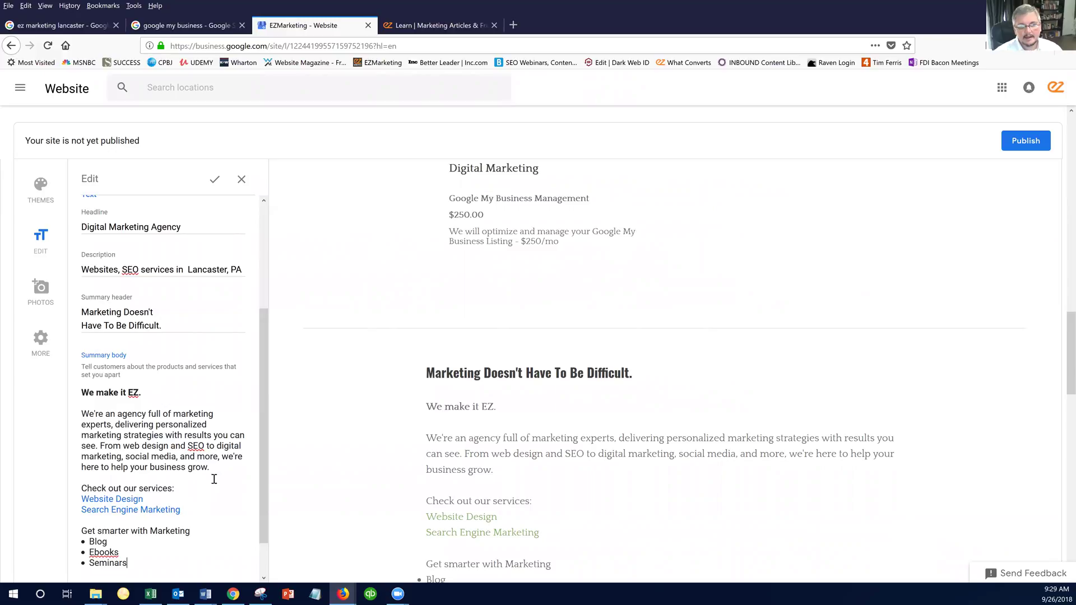
scroll(263, 454, down, 1)
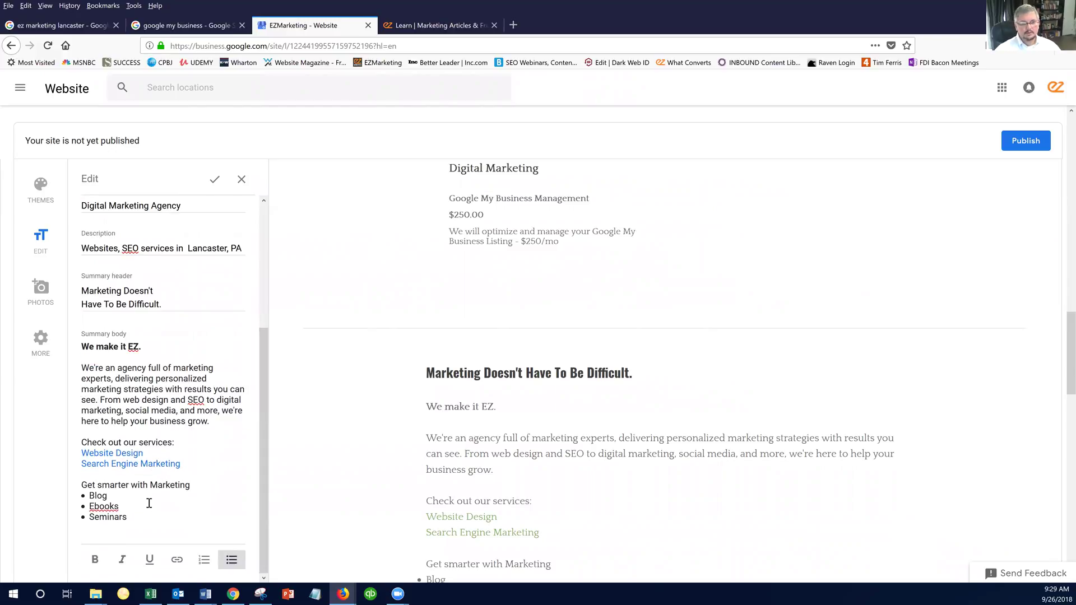
Link the Blog bullet to the full EZMarketing blog URL
drag(112, 497, 96, 516)
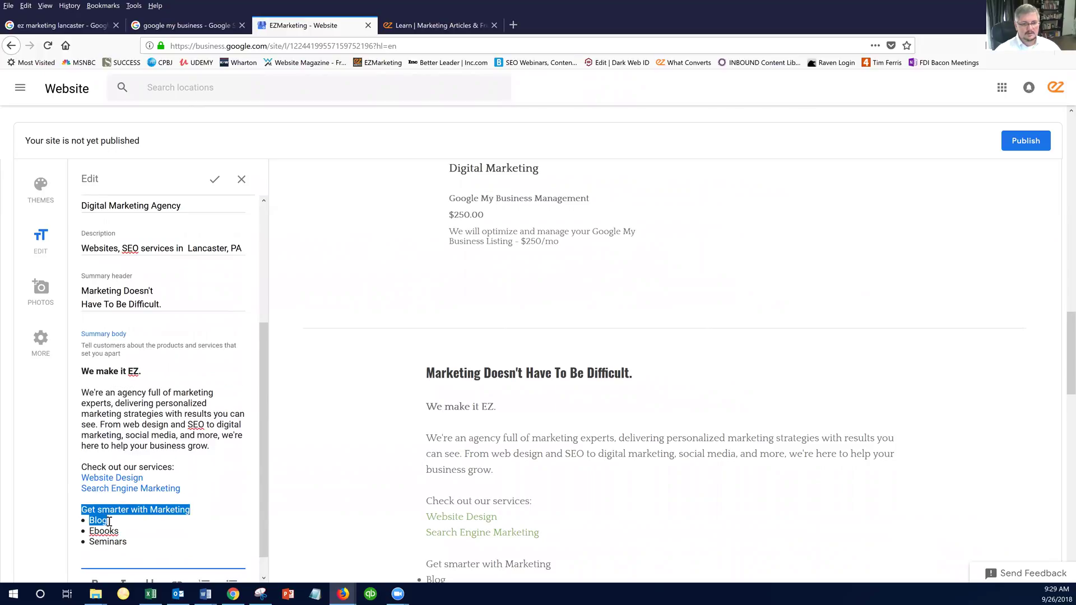
double_click(93, 520)
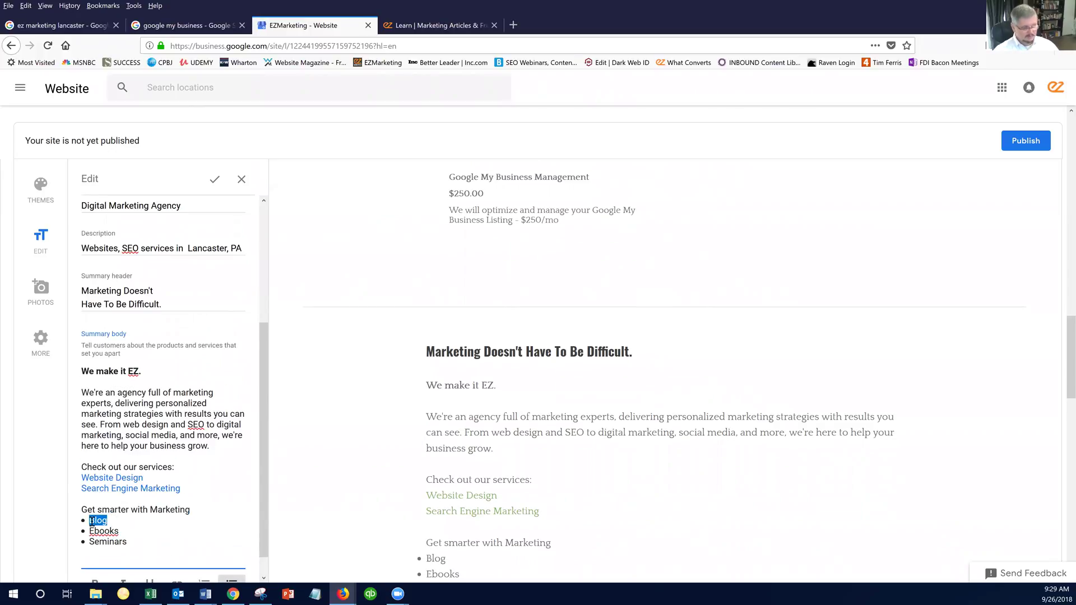
click(422, 27)
scroll(459, 462, down, 6)
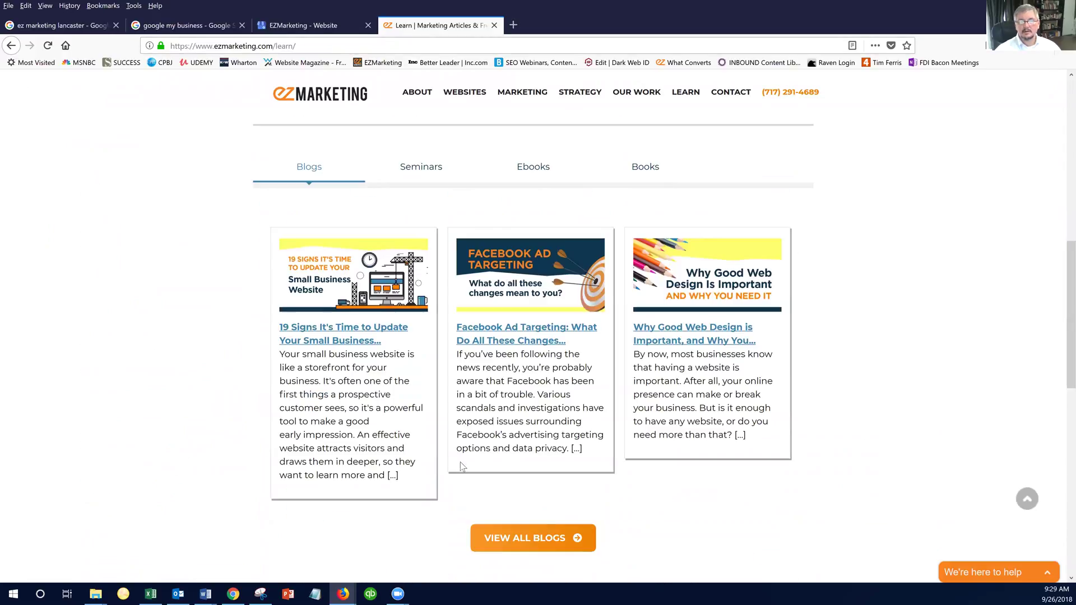
click(475, 461)
click(286, 45)
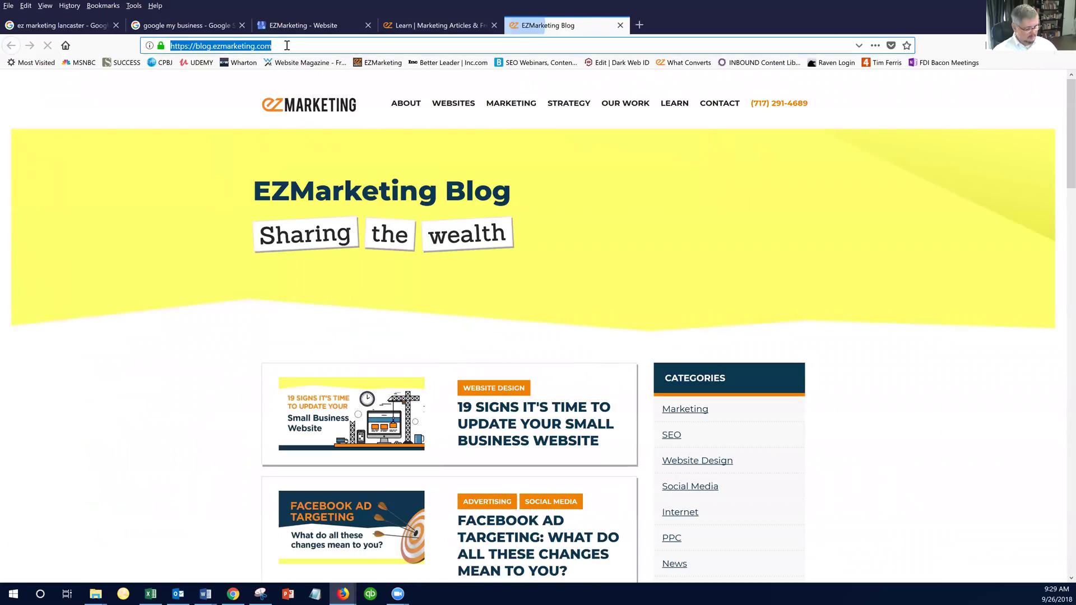
click(318, 25)
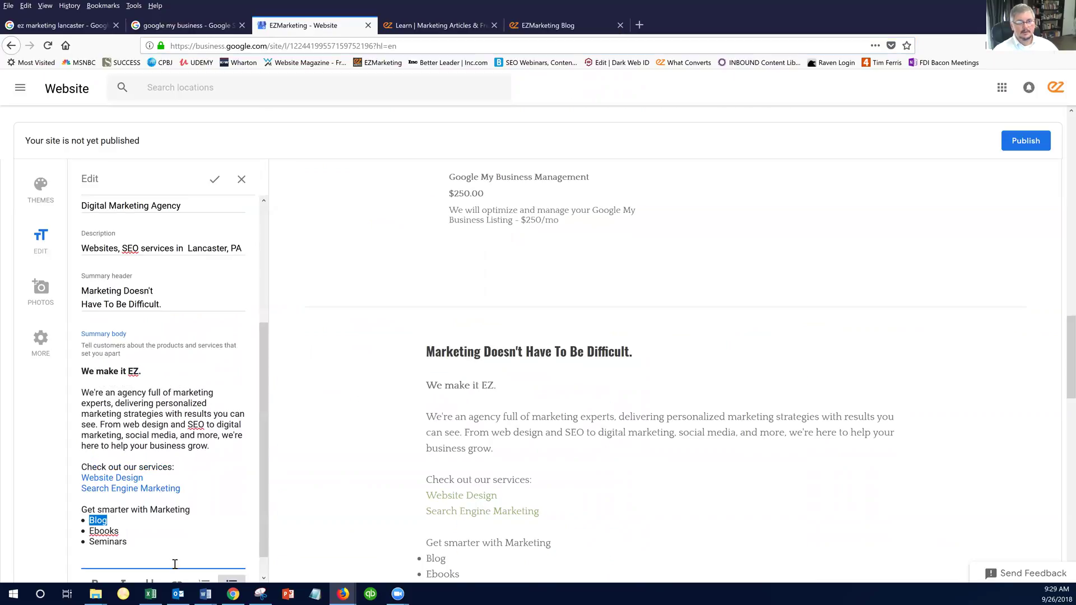
click(184, 562)
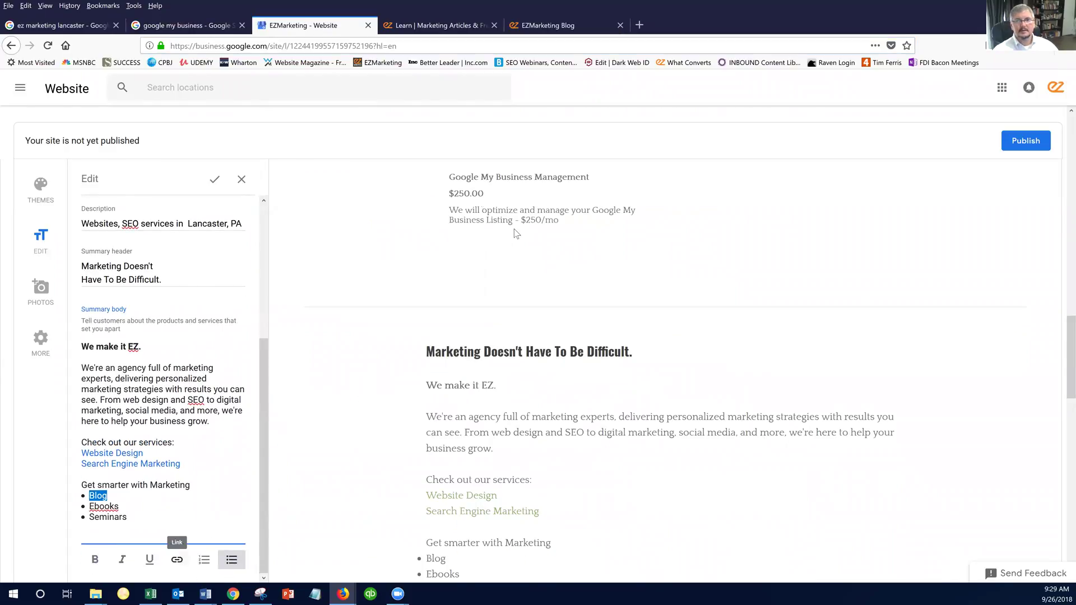
key(ctrl+v)
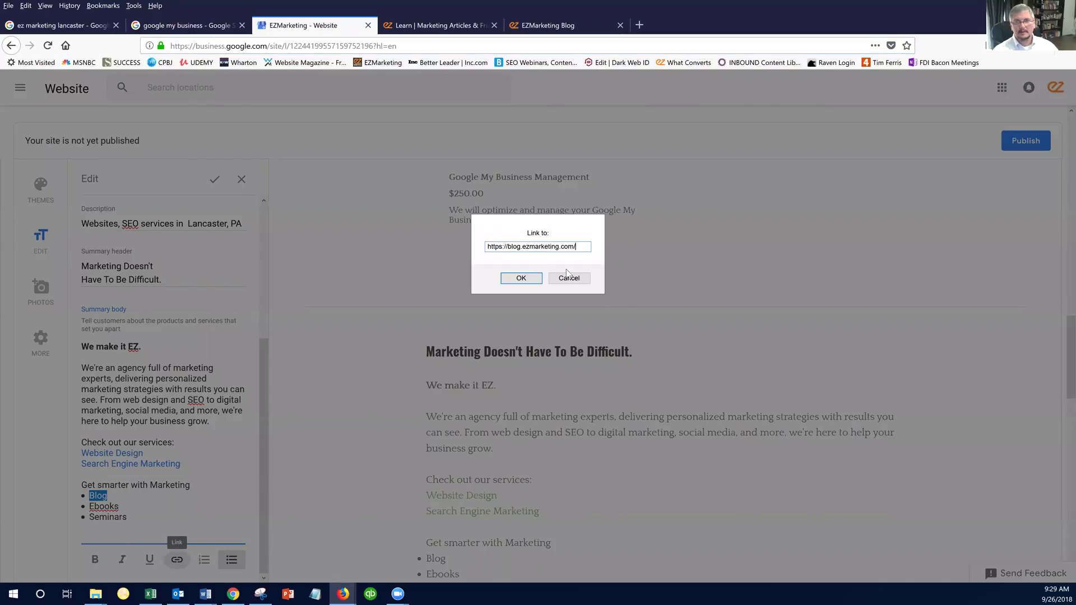
click(522, 278)
Link the Ebooks and Seminars bullets to the EZMarketing Learn page URL
click(555, 28)
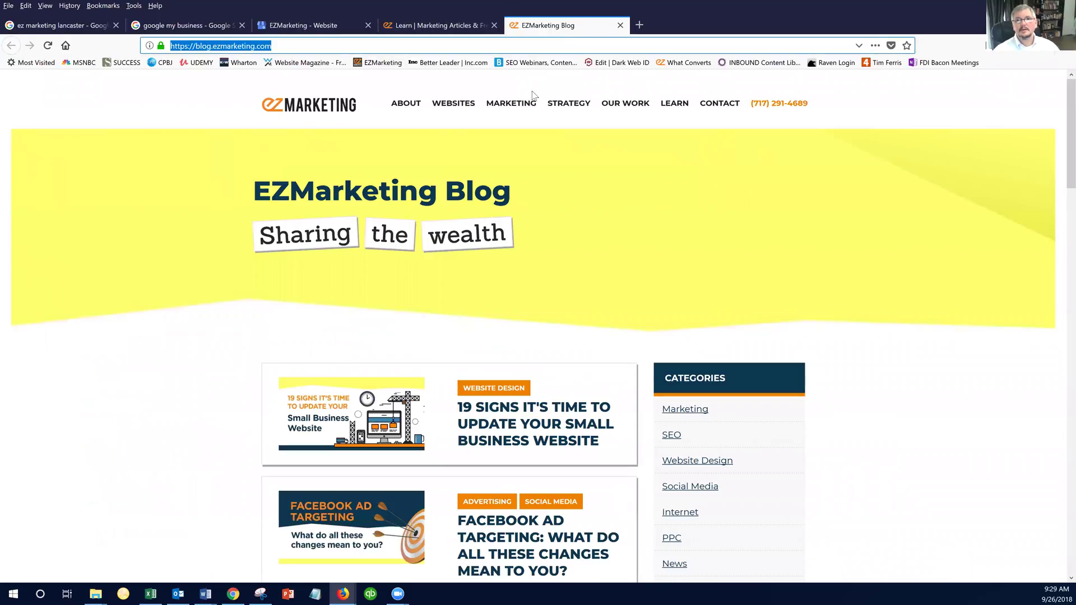
click(444, 32)
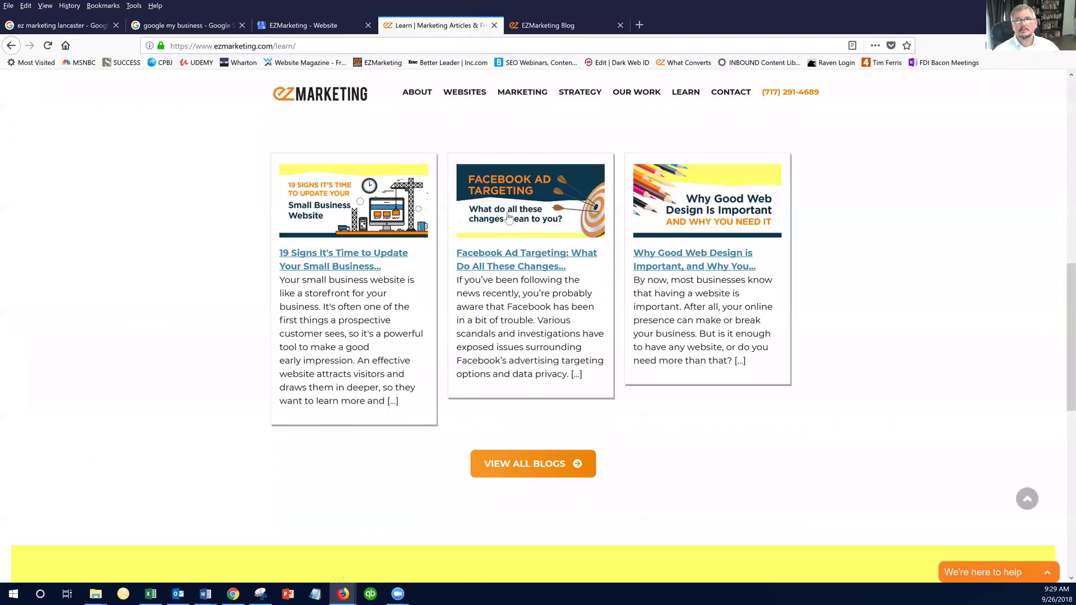
scroll(527, 246, up, 3)
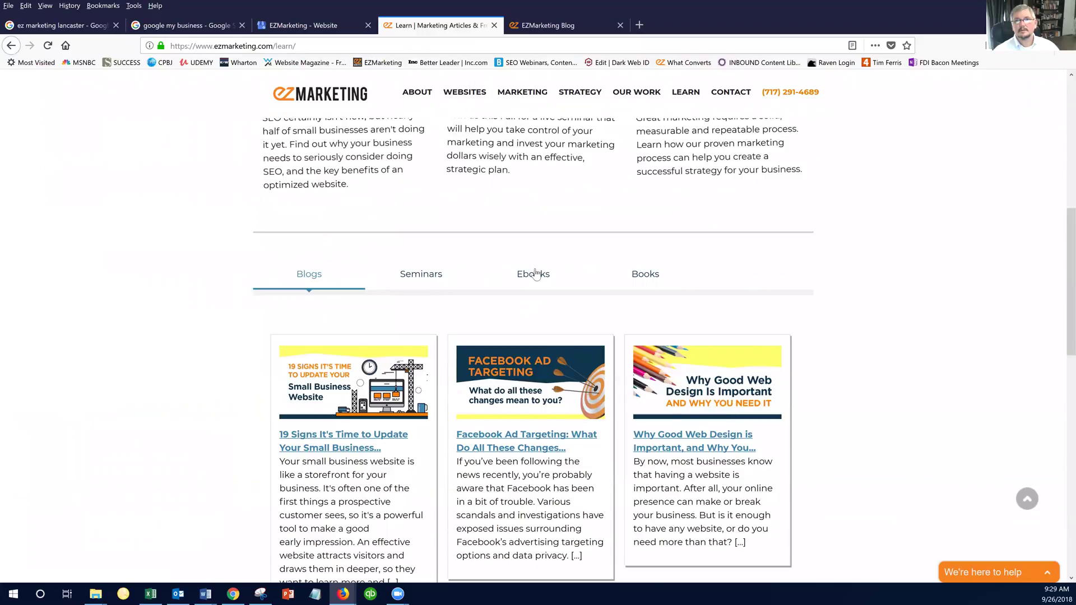
click(536, 273)
scroll(683, 297, down, 7)
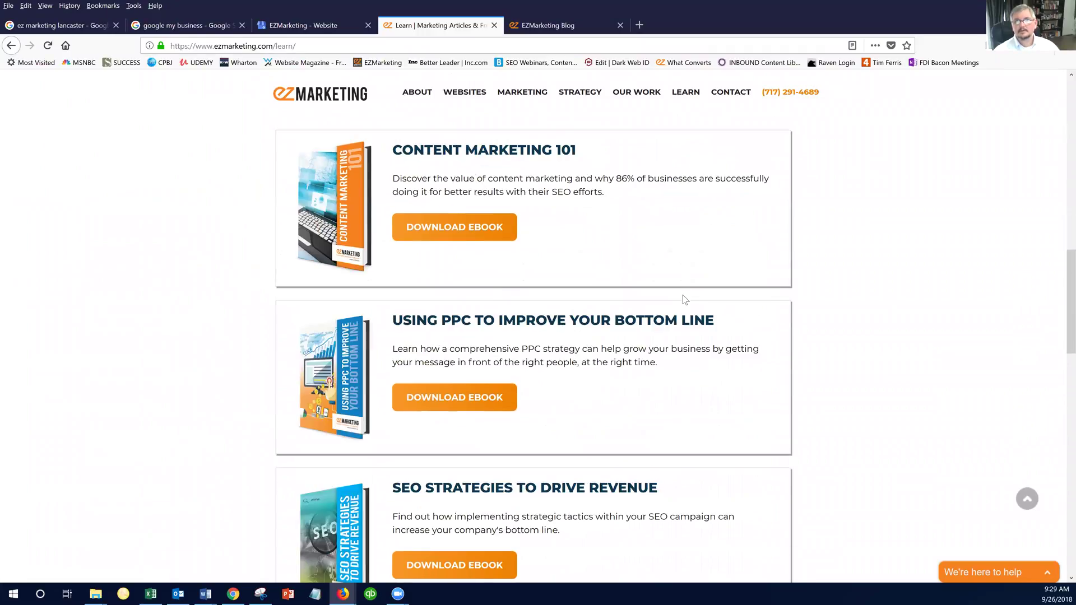
scroll(680, 294, down, 3)
scroll(359, 168, up, 6)
click(347, 46)
key(ctrl+c)
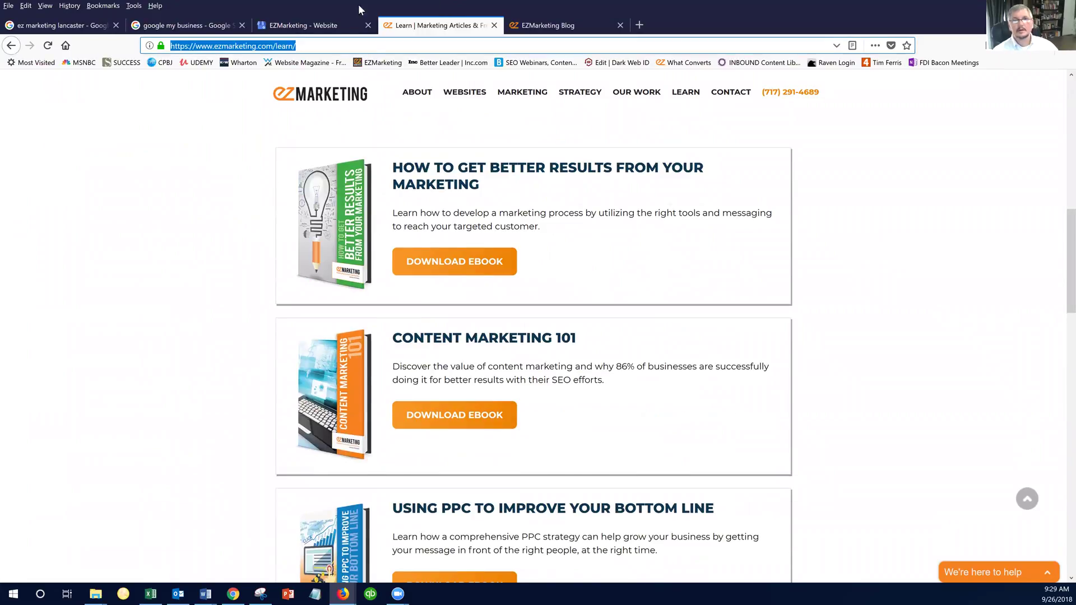
click(320, 27)
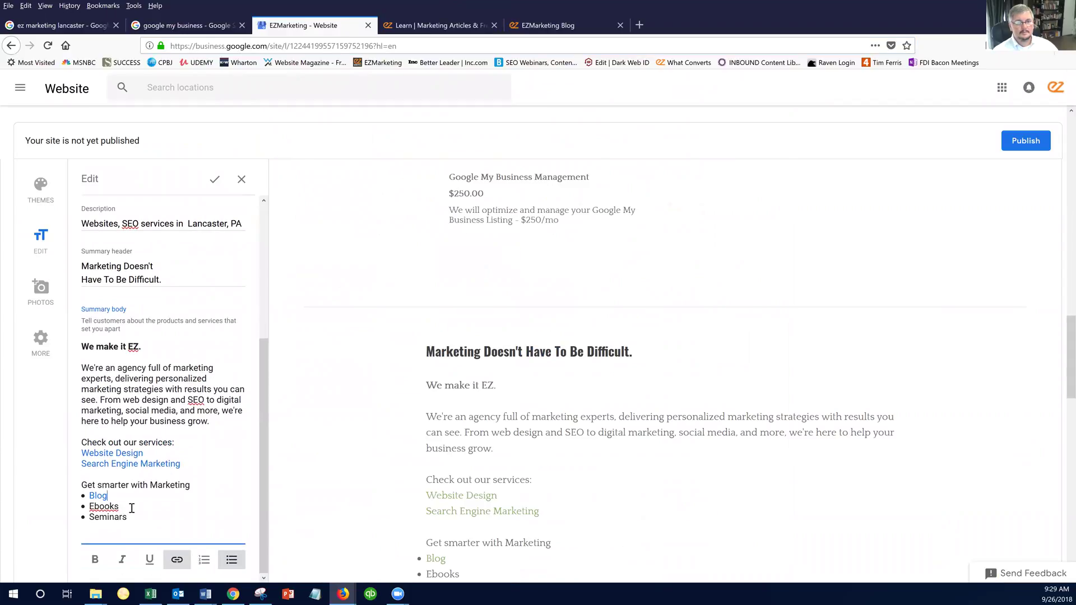
drag(132, 508, 92, 508)
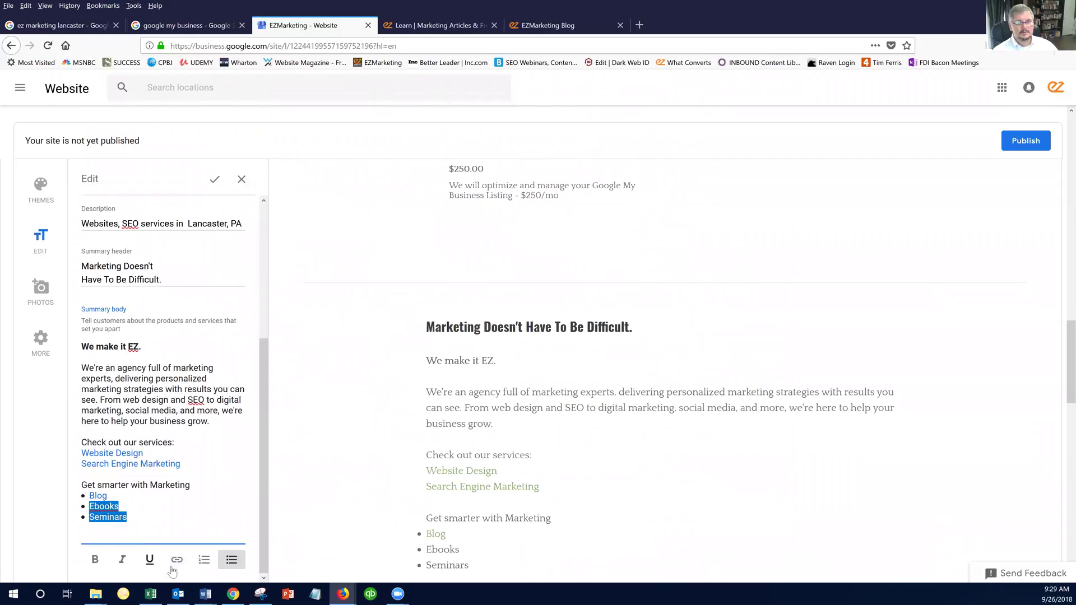
click(177, 559)
key(ctrl+v)
key(Return)
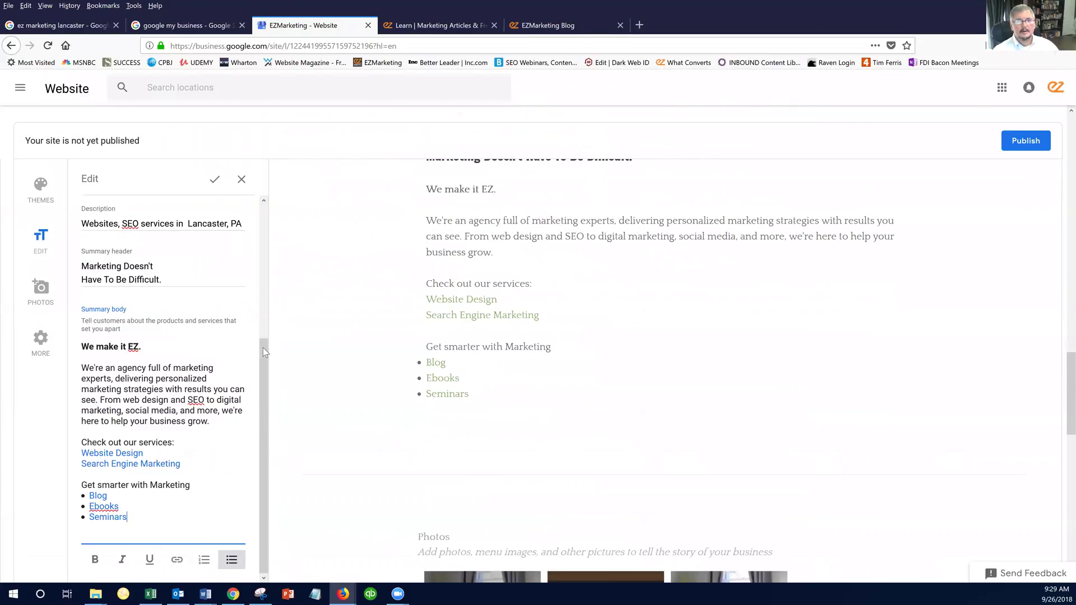
scroll(263, 347, up, 1)
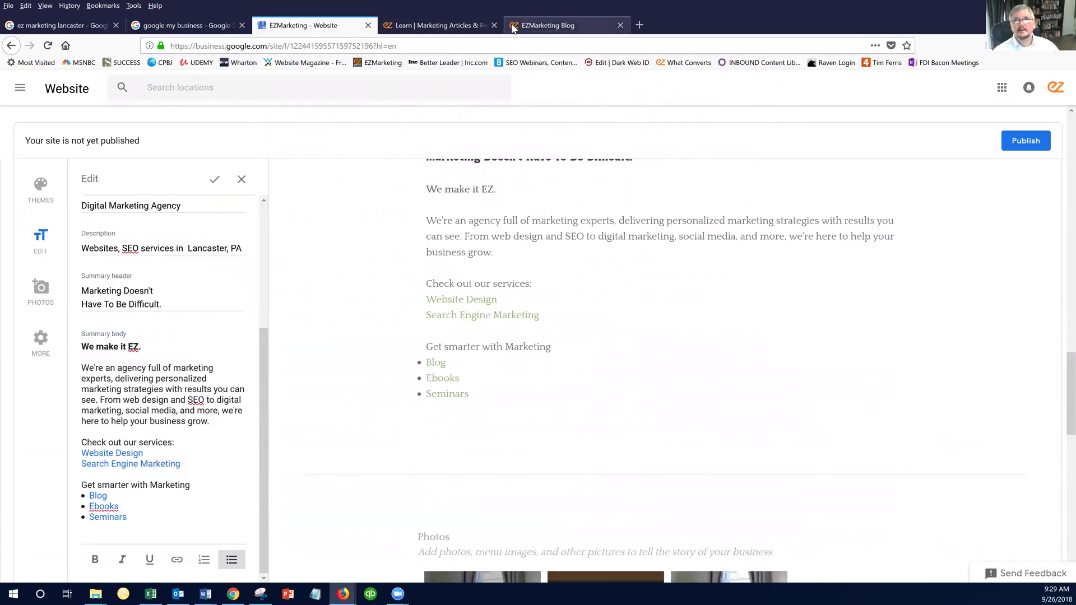
Open and reload the EZMarketing Websites page, then copy its three introductory paragraphs
click(468, 25)
scroll(730, 247, up, 5)
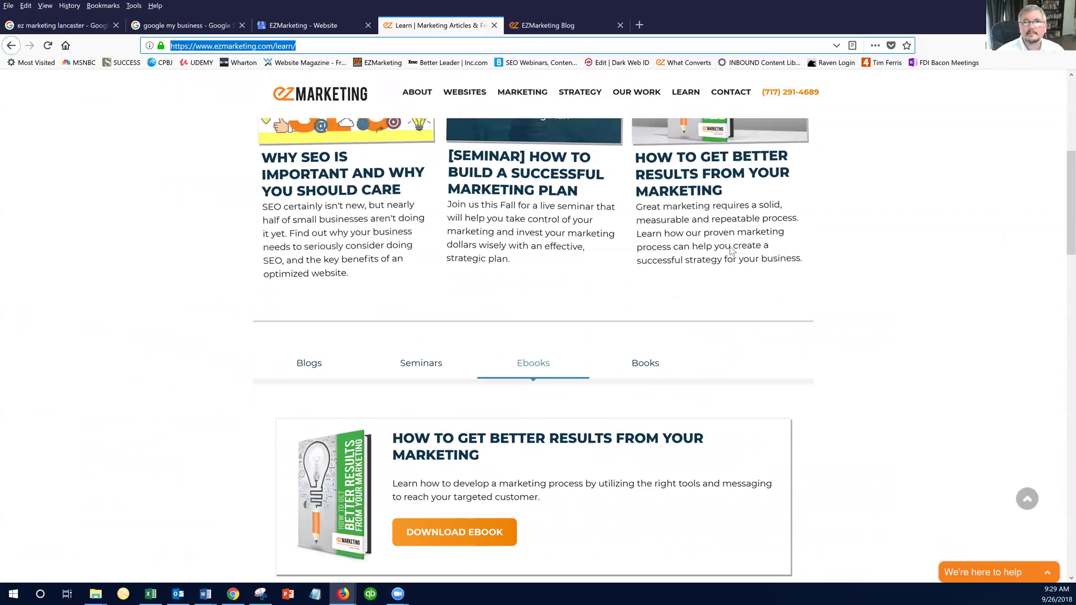
scroll(679, 203, up, 6)
scroll(496, 126, down, 2)
scroll(441, 101, up, 2)
click(441, 102)
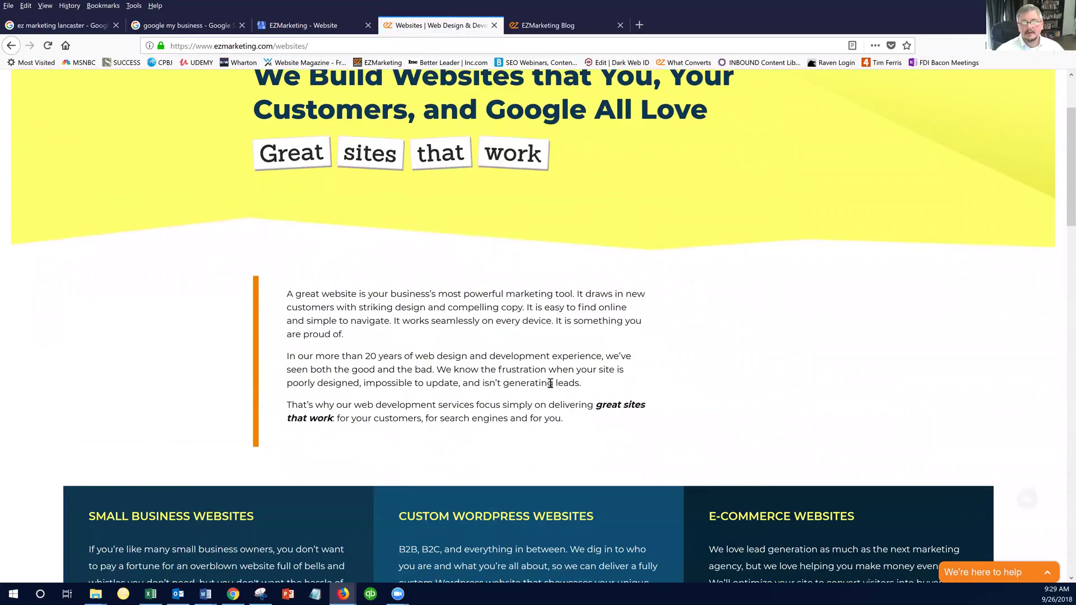
drag(388, 360, 482, 377)
key(F5)
scroll(572, 424, down, 1)
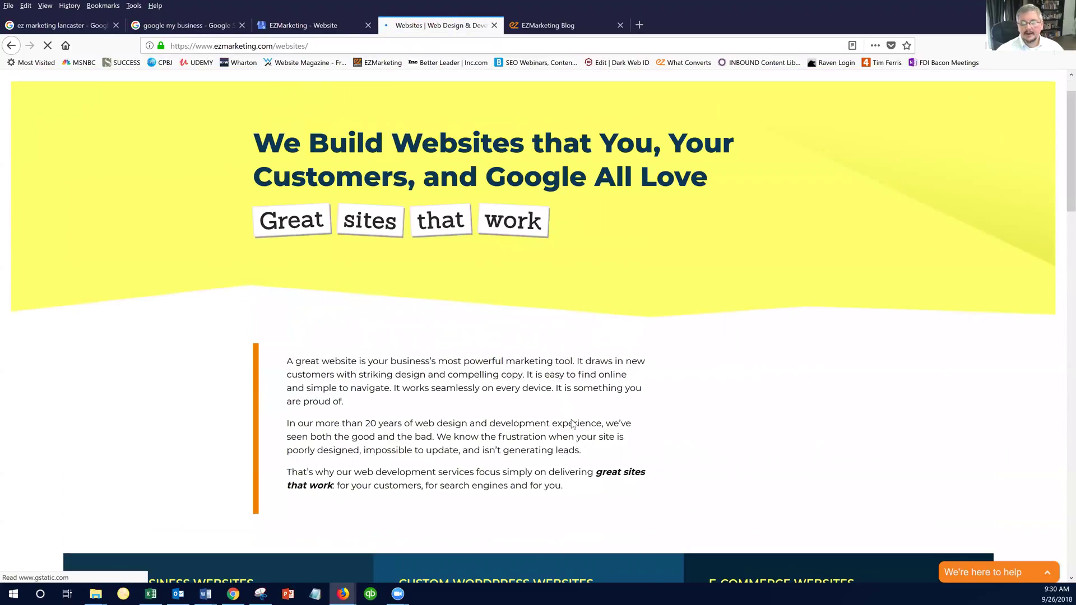
scroll(573, 424, down, 2)
drag(561, 413, 287, 291)
key(ctrl+c)
click(328, 26)
Paste the Websites intro, then add 'Schedule a FREE Marketing Audit TODAY!' and a selected BOOK NOW line
click(179, 526)
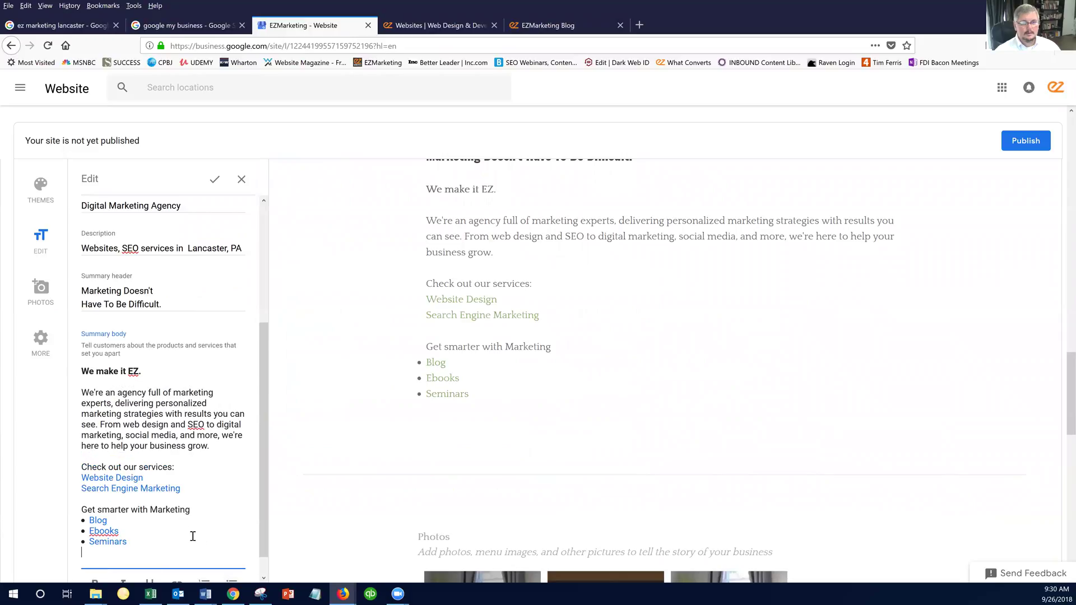
key(ctrl+v)
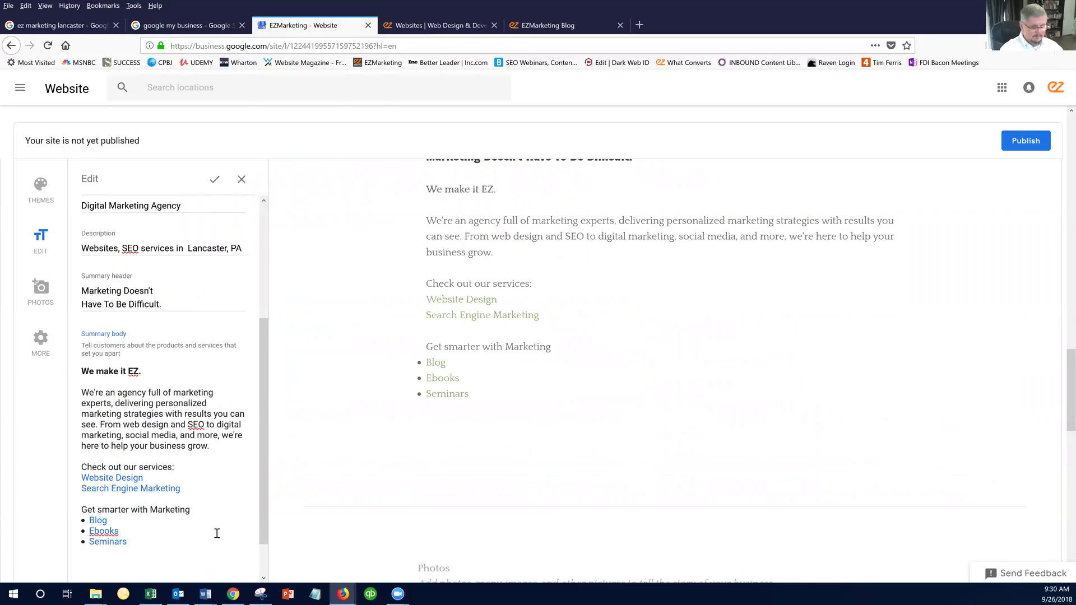
scroll(262, 444, down, 5)
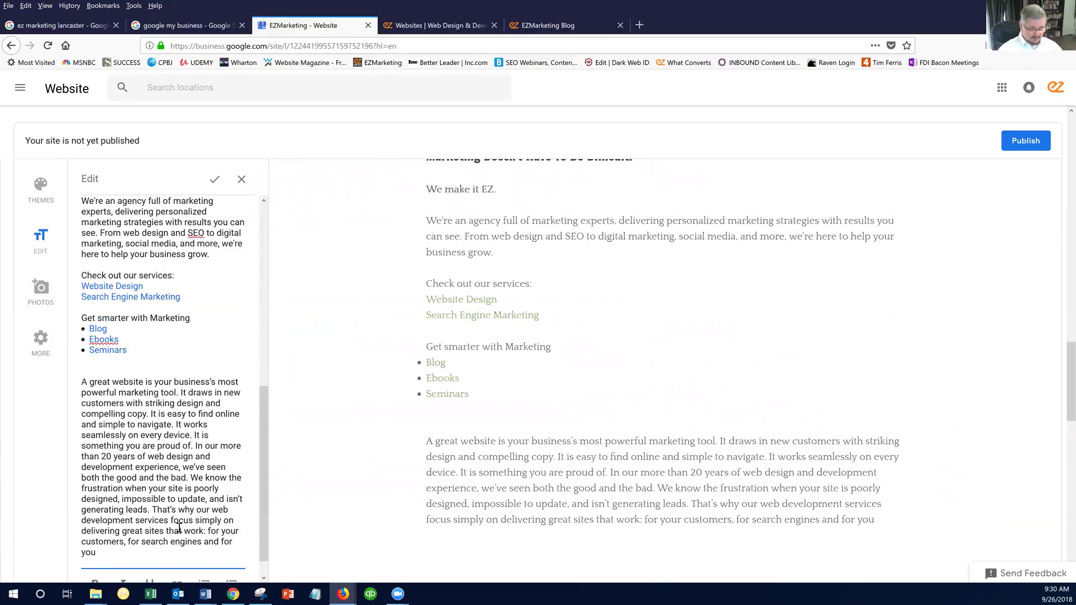
key(Return)
text(Schedule a FREE M)
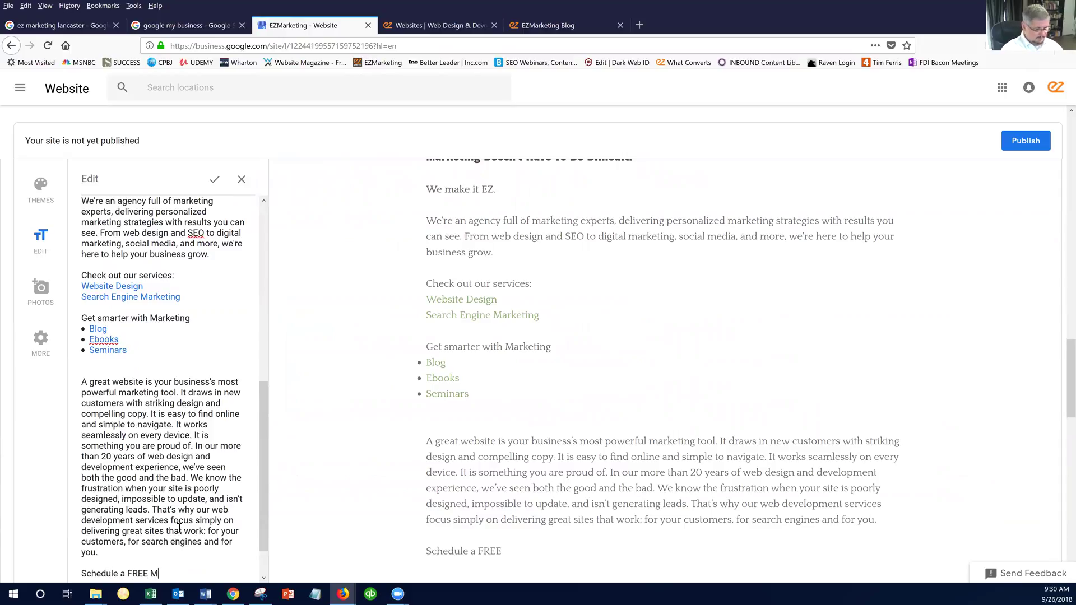
text(arketing A)
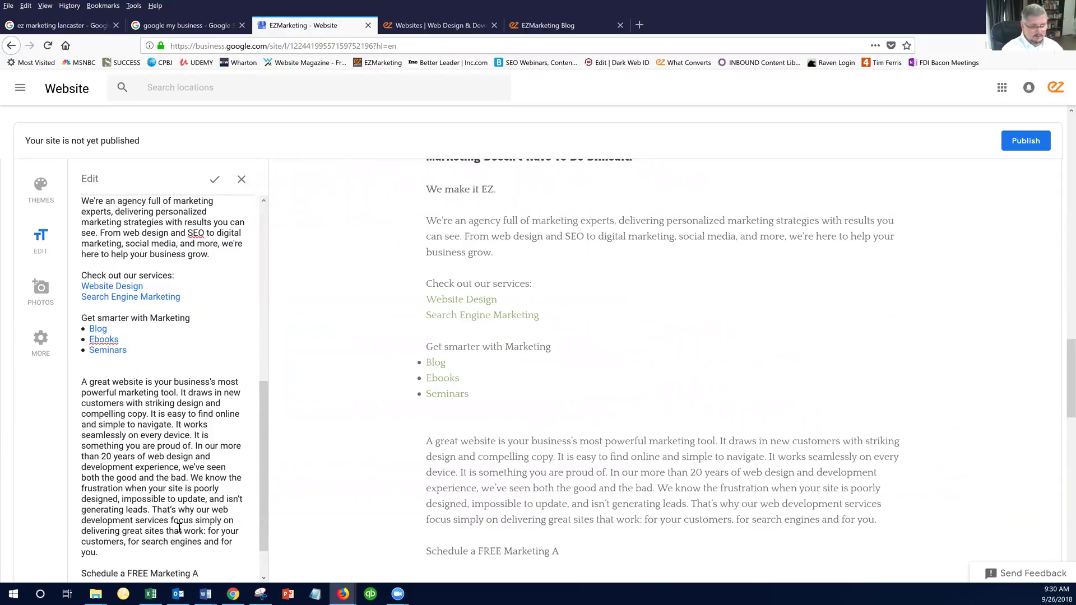
text(udity)
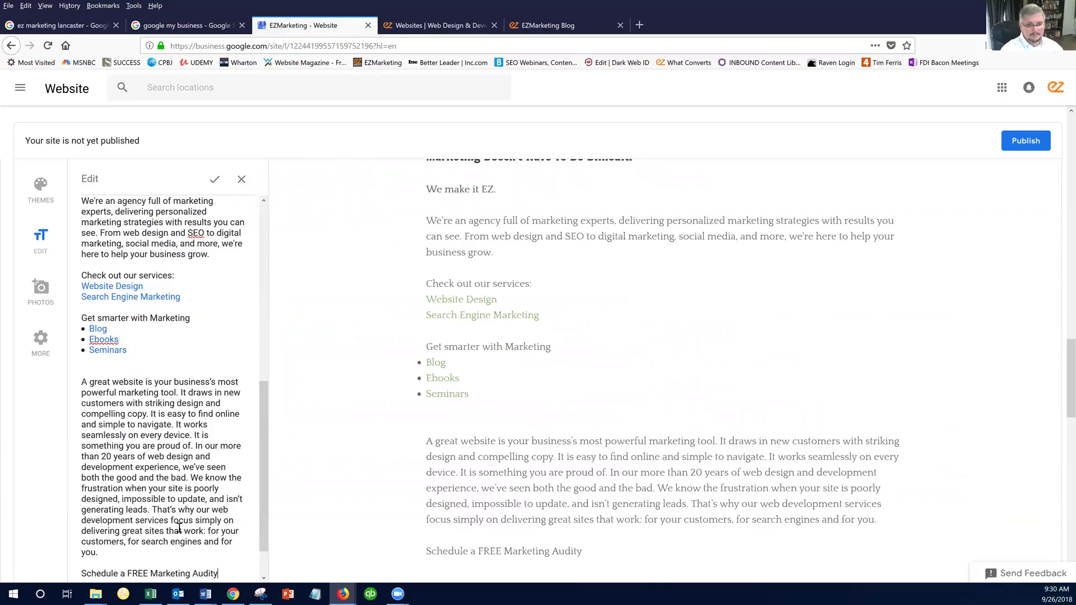
key(BackSpace)
text( TODAY)
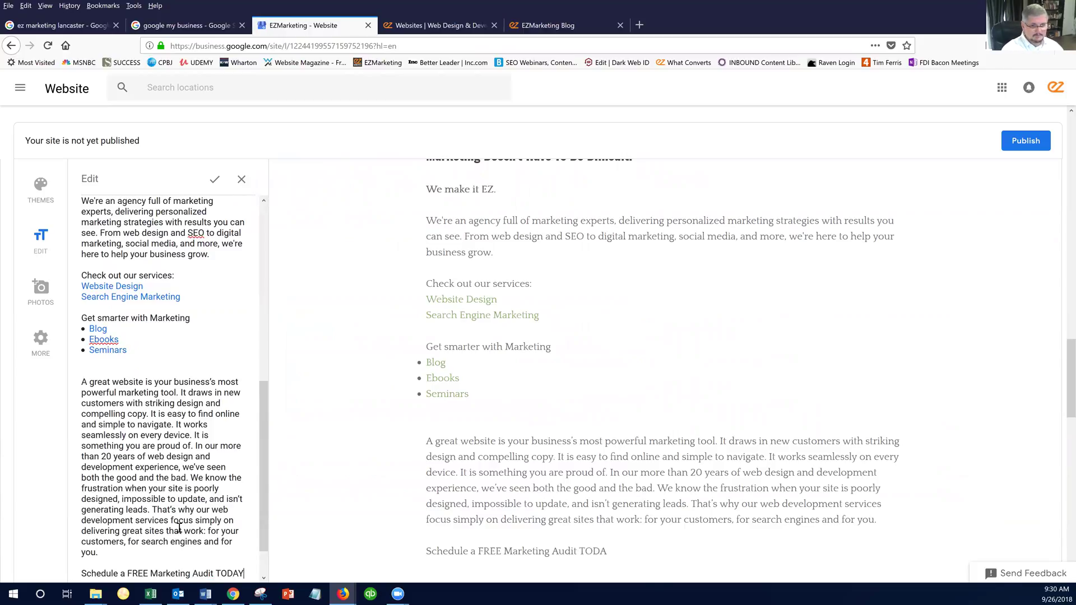
text(!)
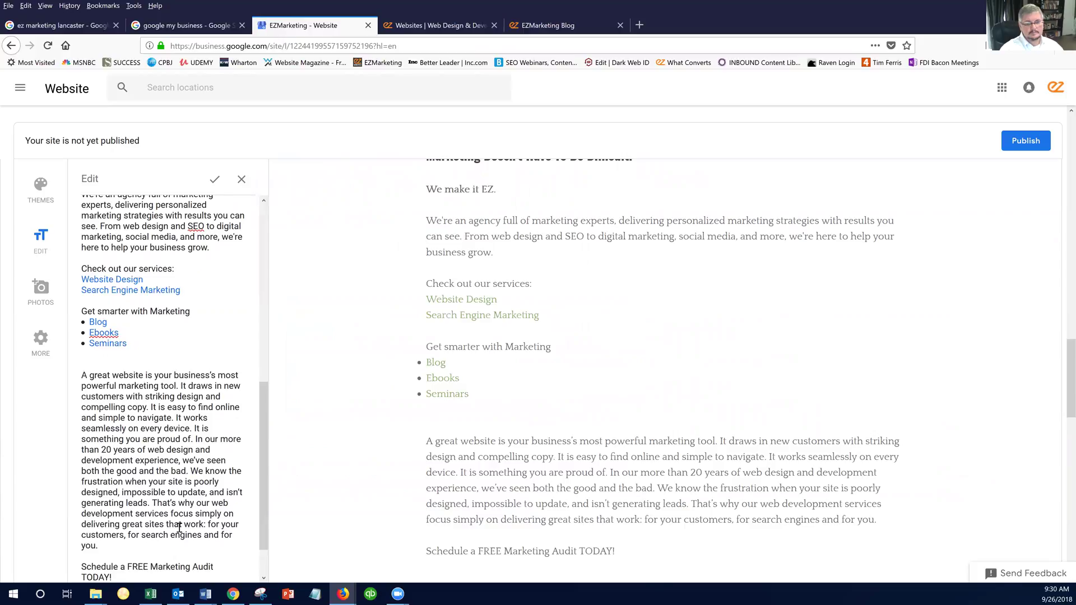
key(Return)
key(Return)
text(BOOK NOW)
key(shift+Home)
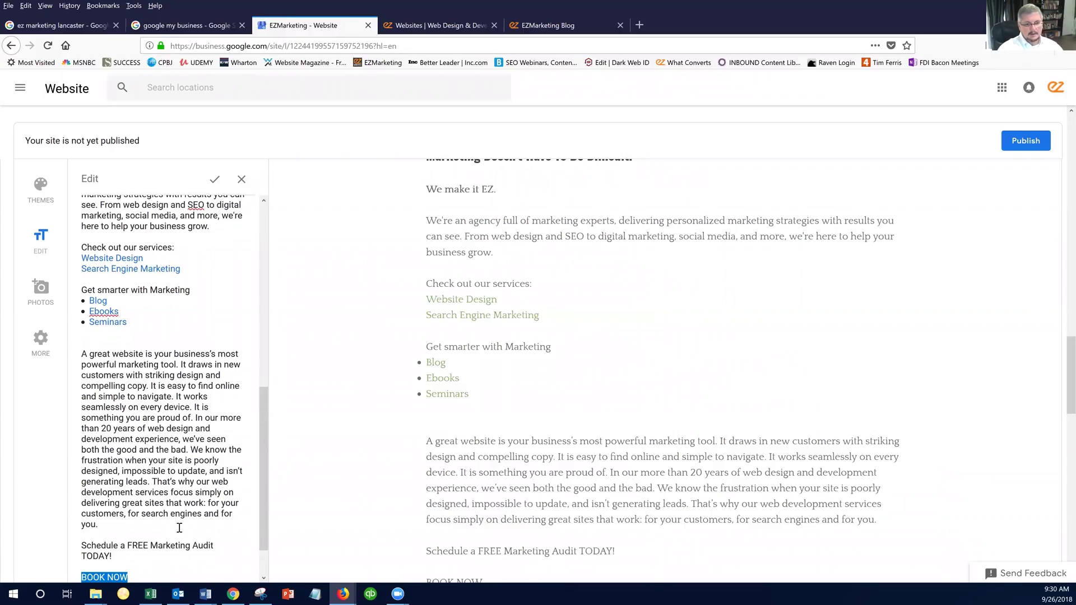
Open the agency's Contact page and select its URL for copying
click(443, 25)
scroll(601, 177, up, 3)
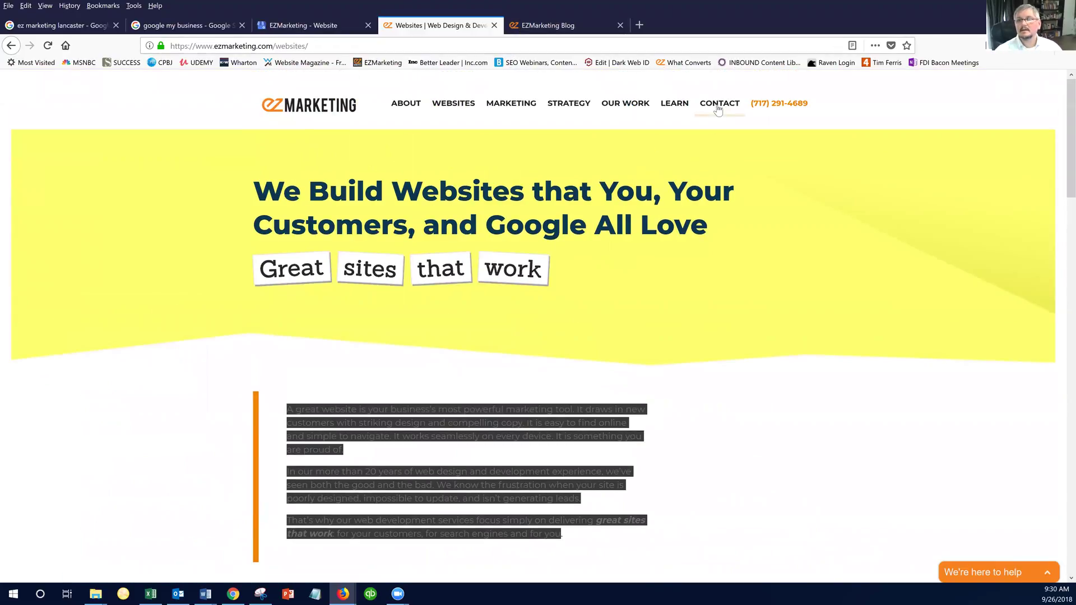
click(717, 106)
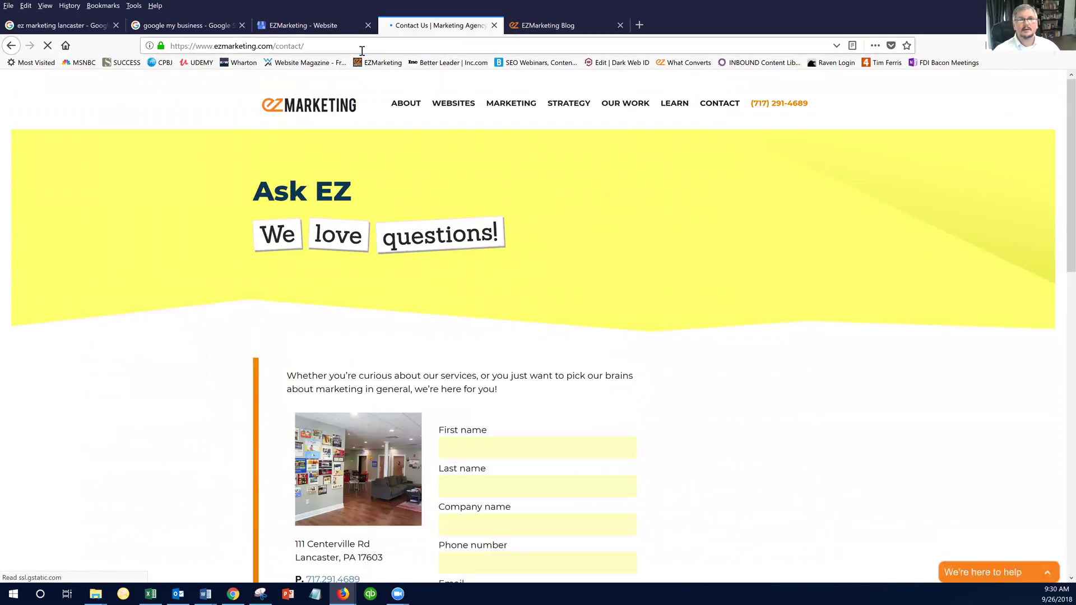
click(361, 47)
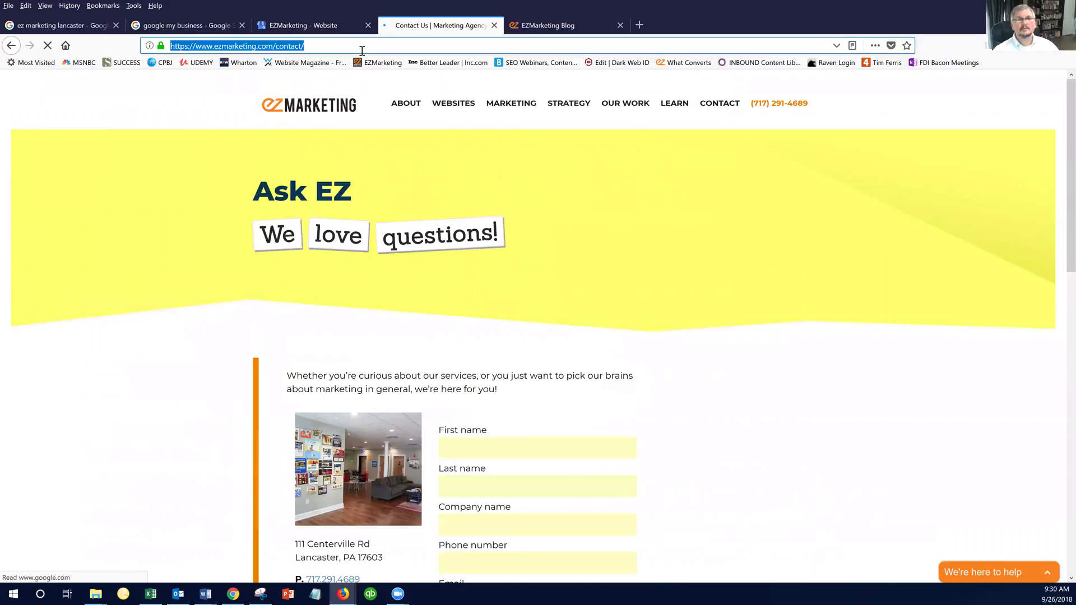
Link BOOK NOW to the copied Contact page URL and verify the link
click(303, 25)
scroll(262, 487, down, 2)
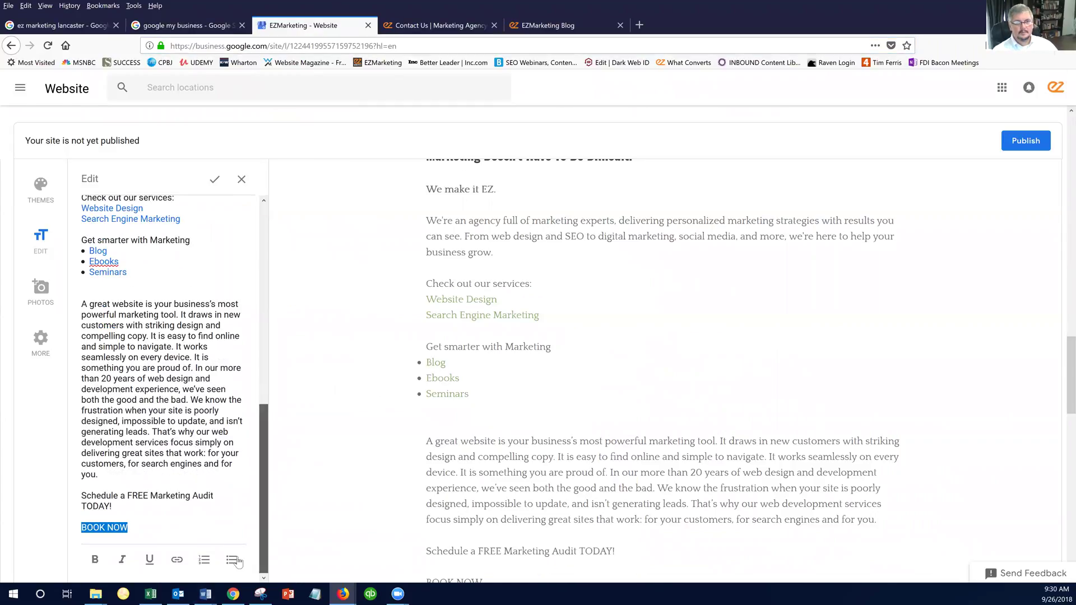
click(176, 566)
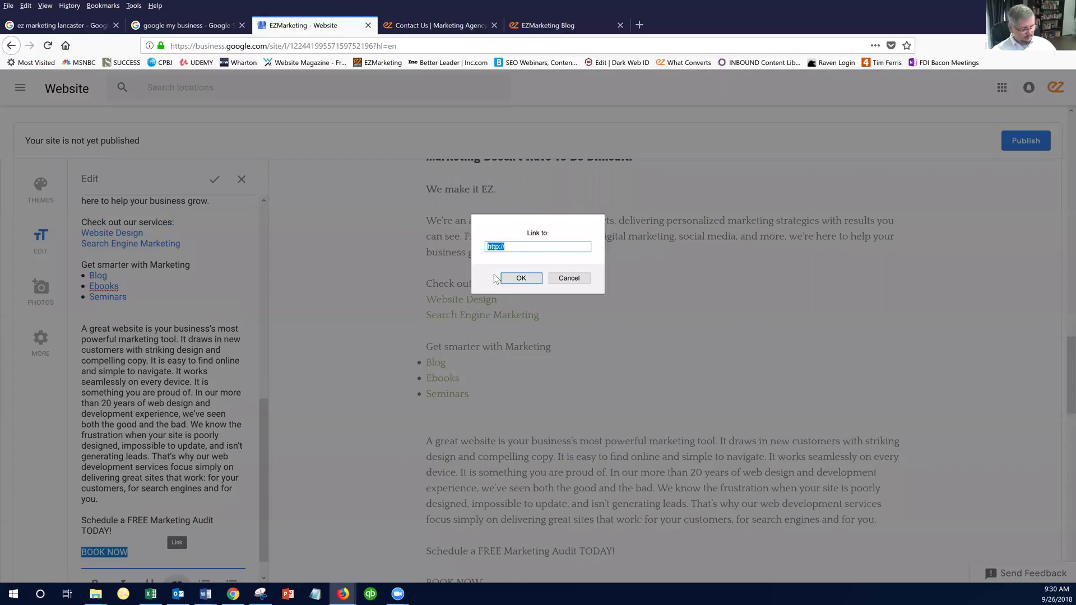
key(ctrl+v)
click(521, 278)
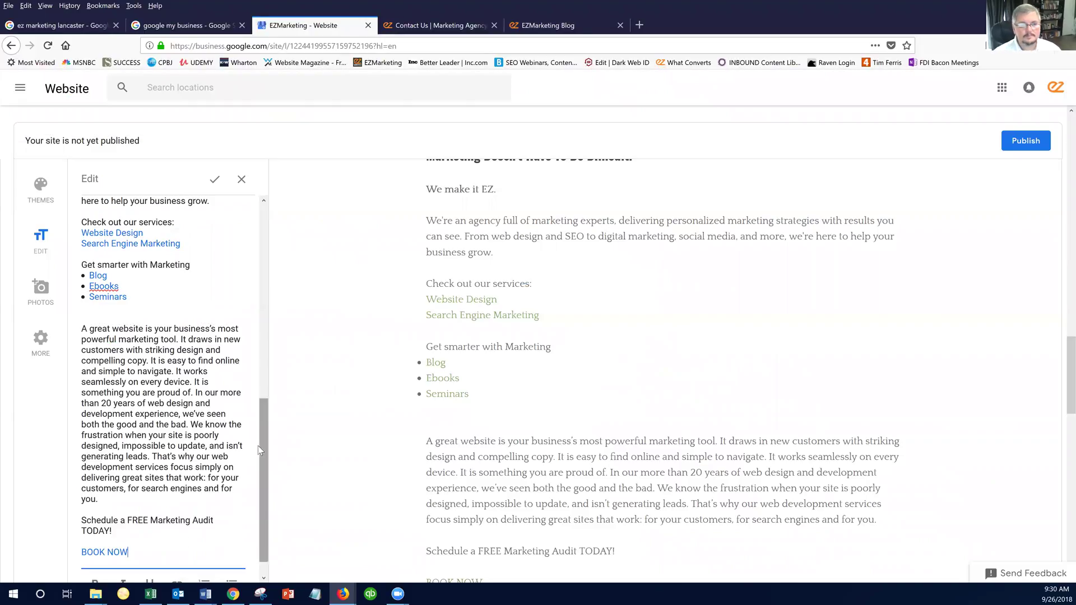
scroll(255, 448, down, 1)
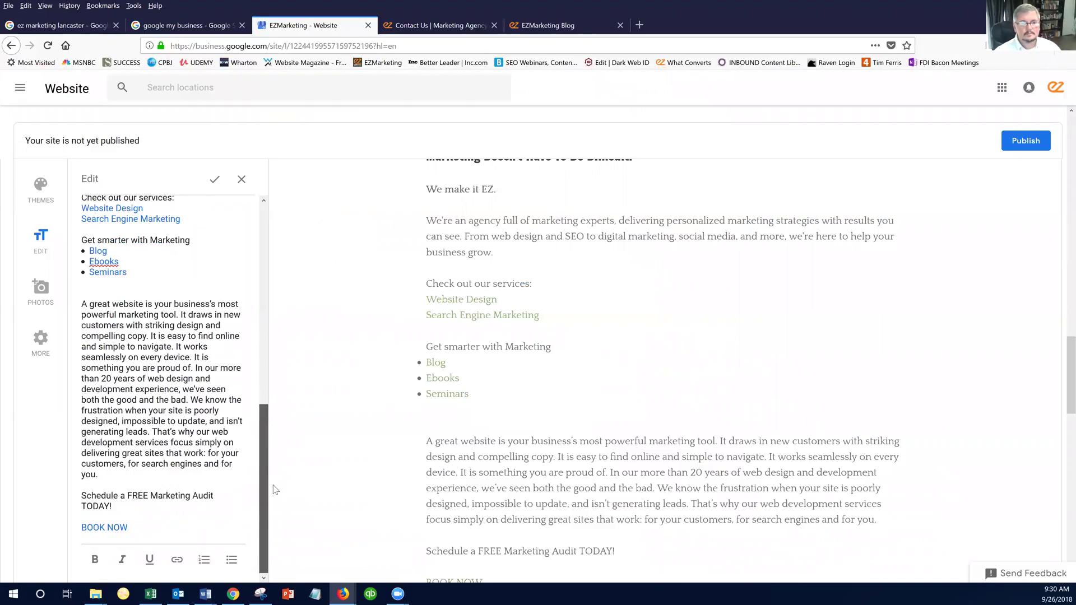
click(110, 534)
Clear a stray page selection and save the edited summary text
scroll(263, 476, up, 1)
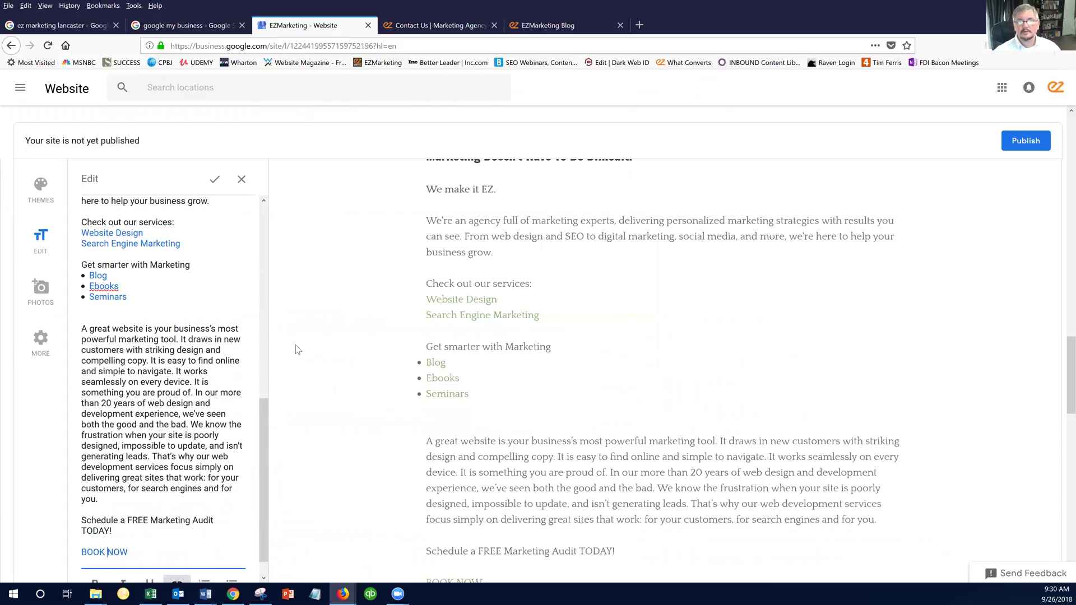
scroll(261, 437, down, 1)
drag(267, 449, 268, 417)
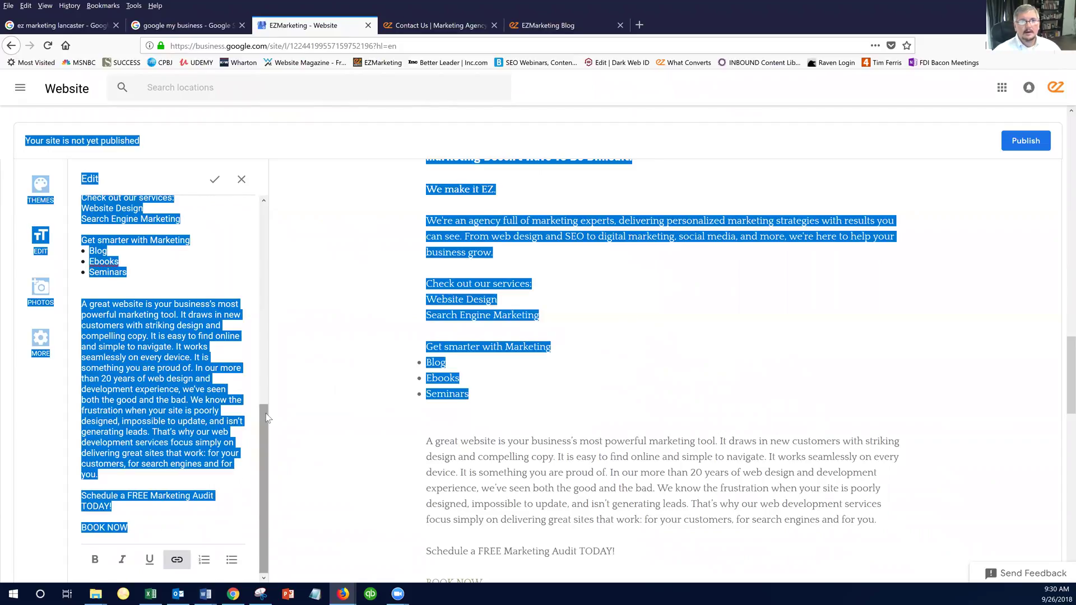
click(107, 305)
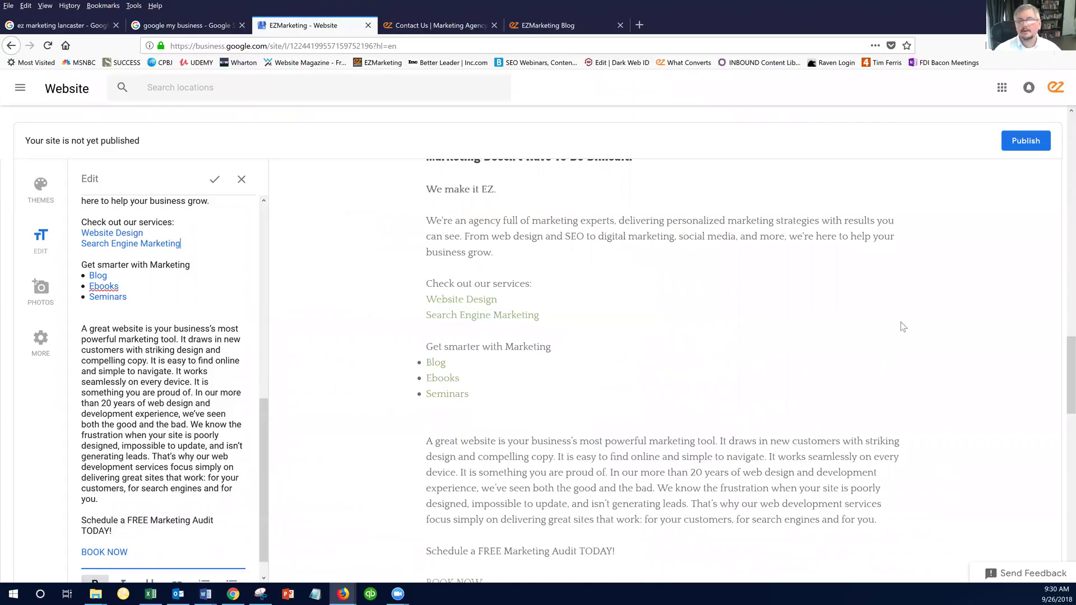
scroll(267, 237, up, 5)
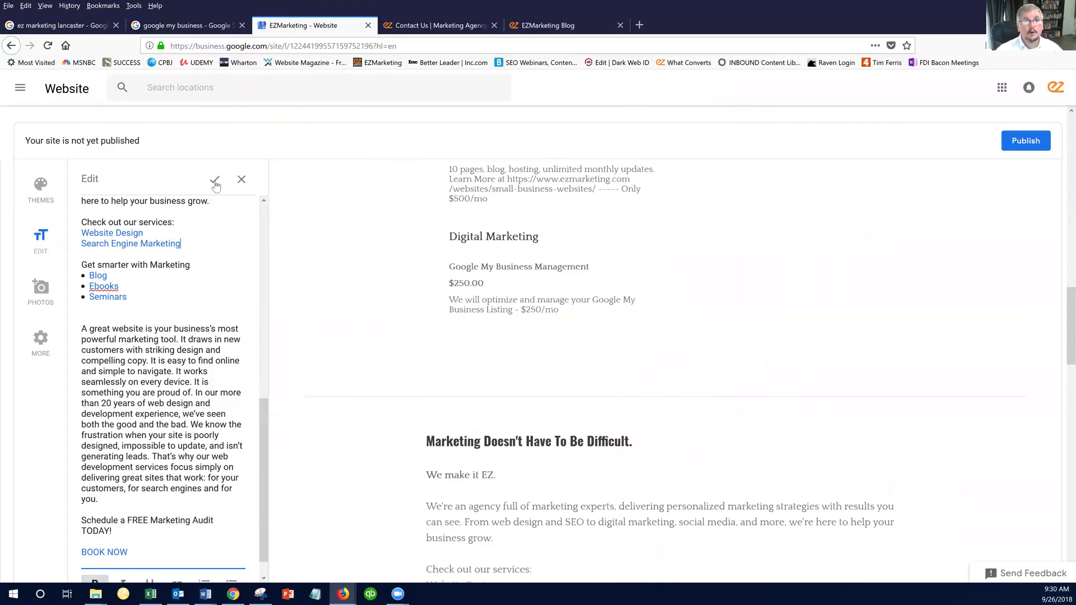
click(215, 180)
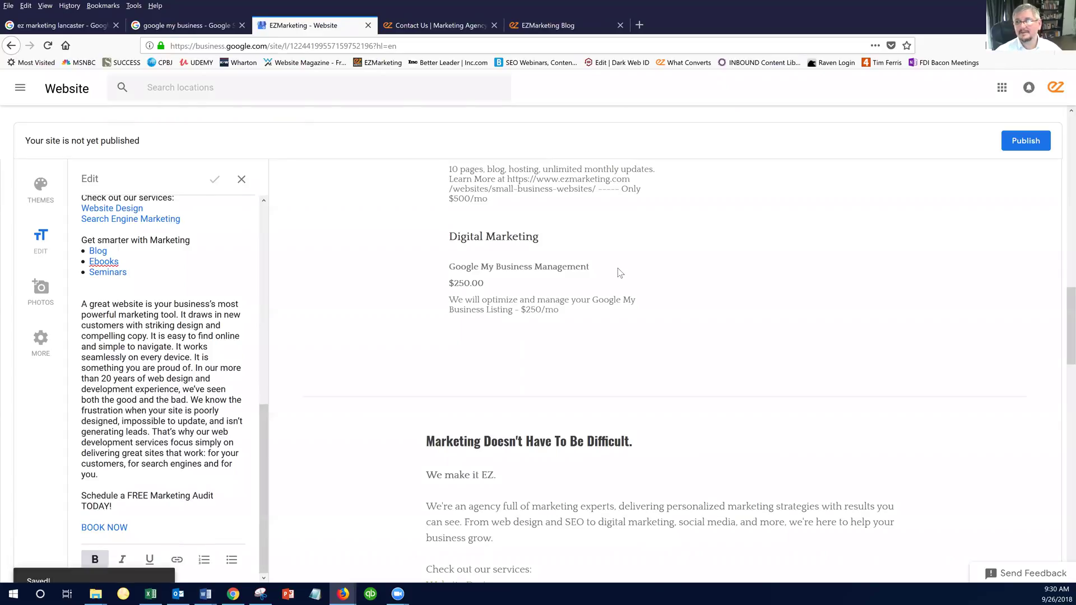
scroll(840, 274, up, 15)
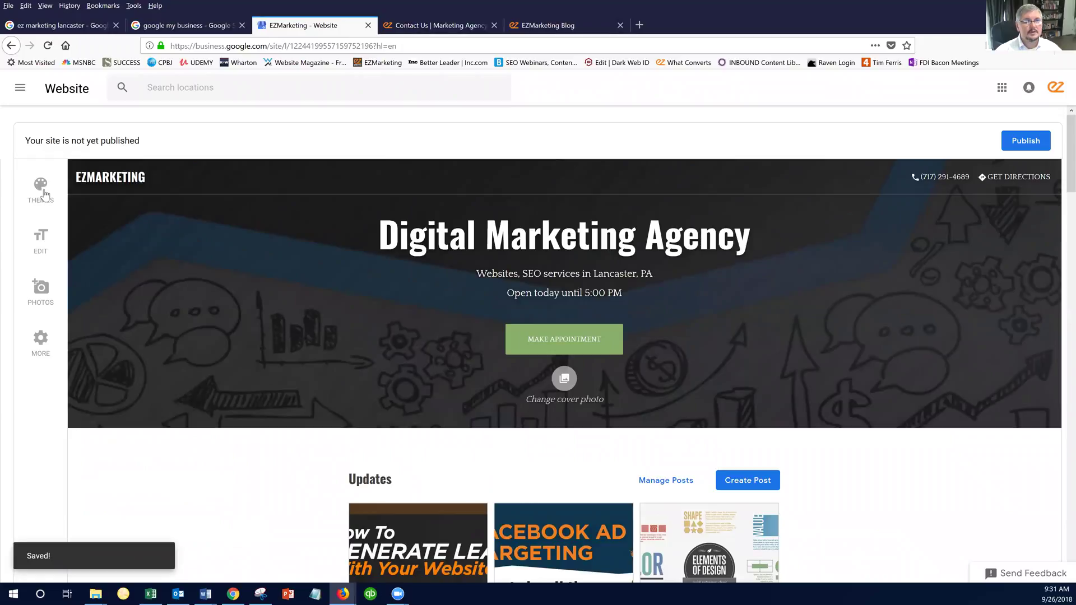
Review the site text in the editor and publish it to ezmarketing.business.site
click(40, 241)
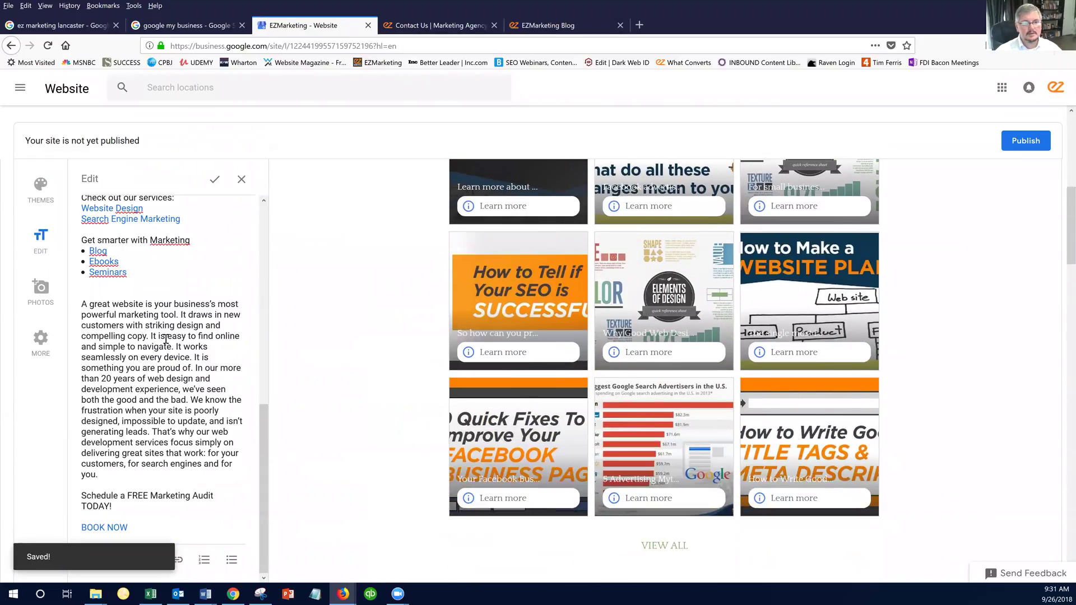
scroll(125, 325, up, 2)
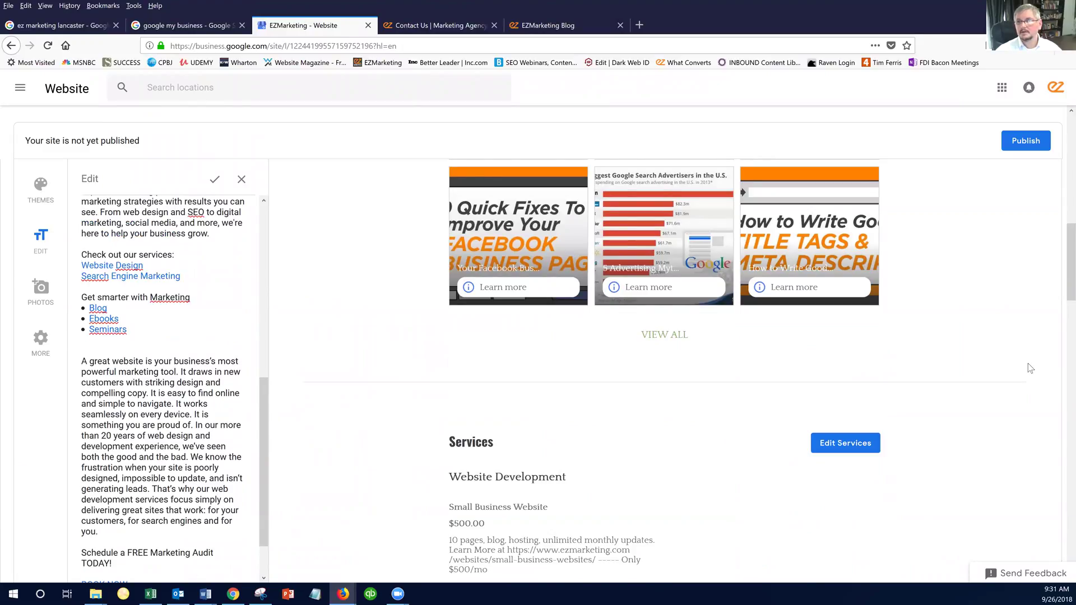
scroll(1004, 336, up, 5)
scroll(997, 315, up, 4)
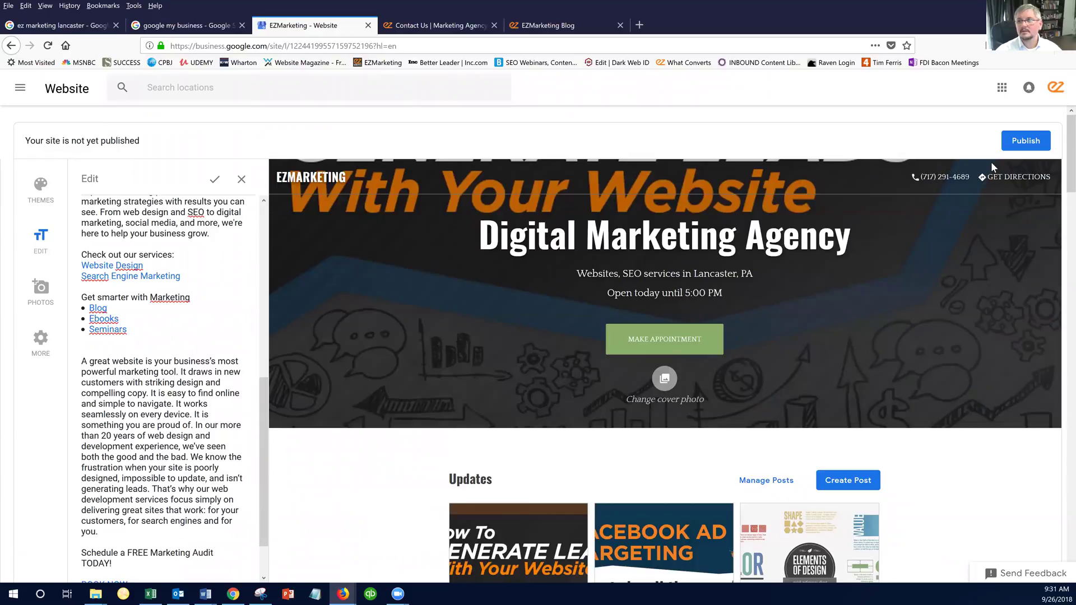
click(1025, 140)
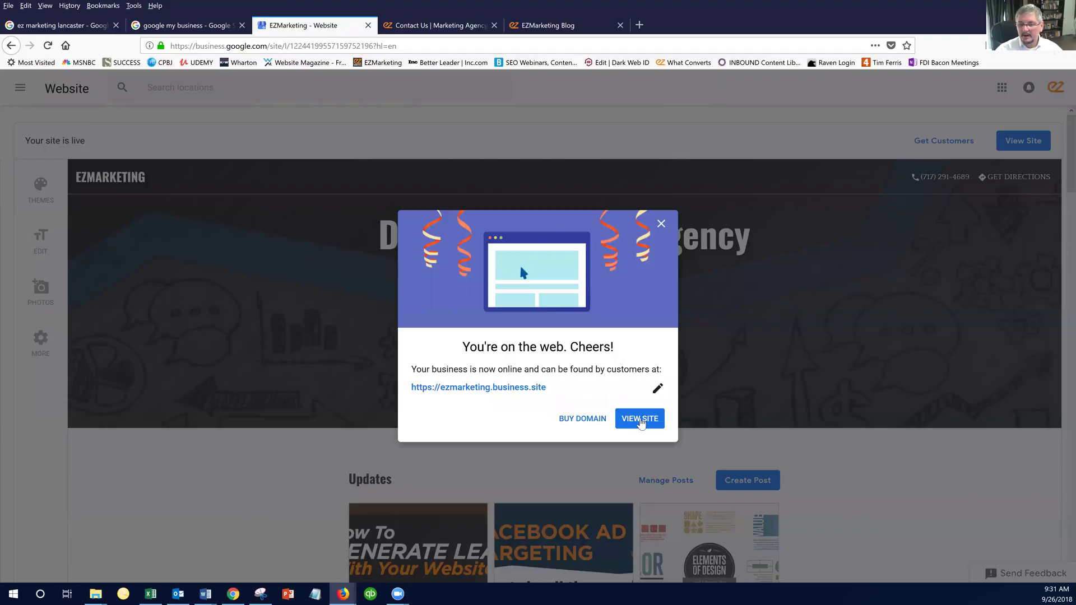
Open the live ezmarketing.business.site and scroll through its sections, then back toward the top
click(640, 420)
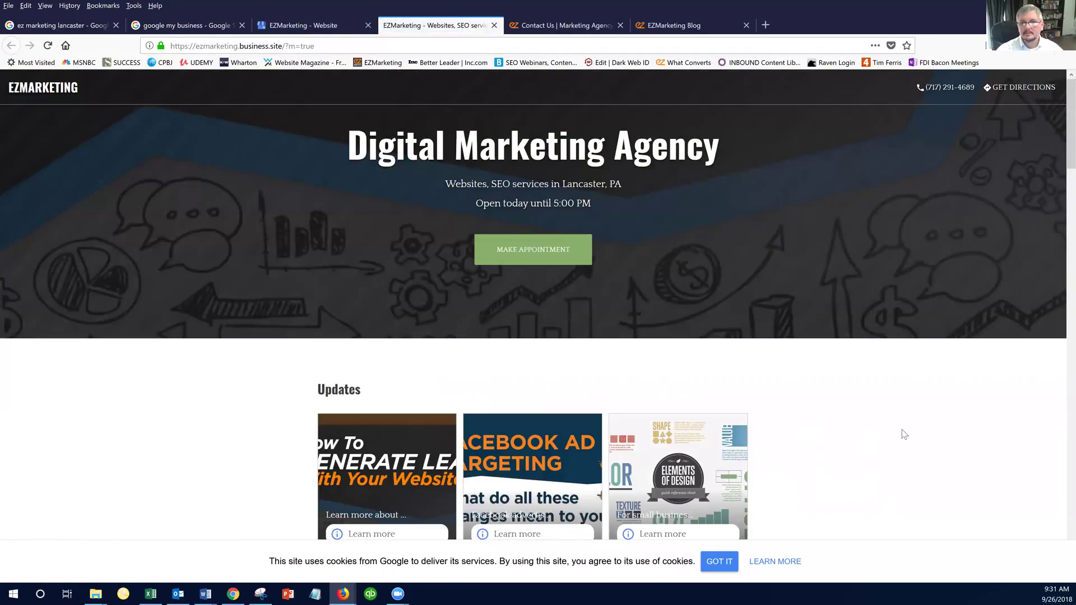
scroll(901, 428, down, 5)
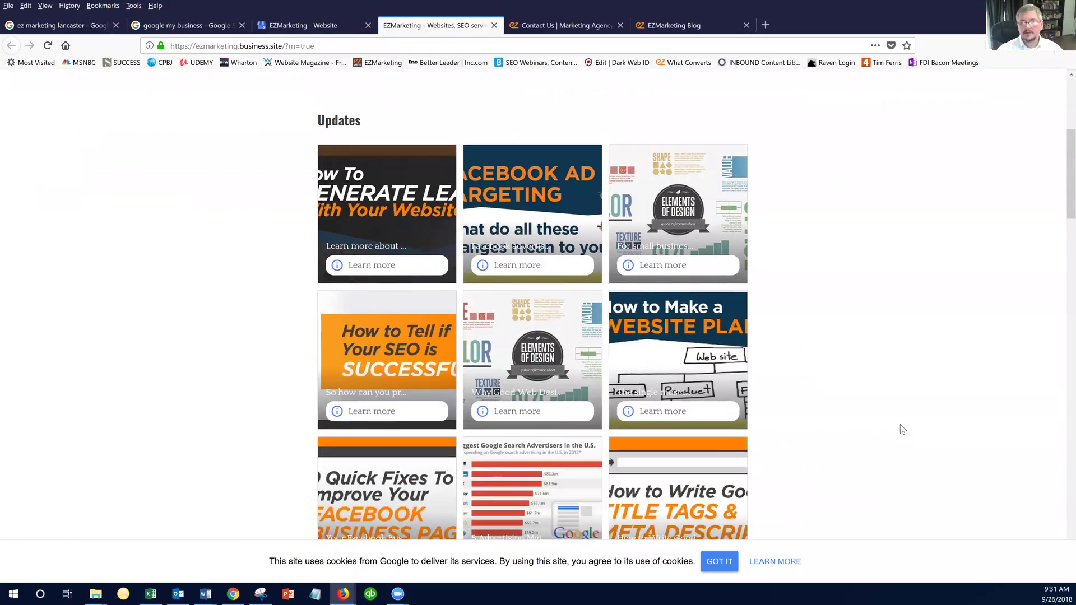
scroll(900, 427, down, 9)
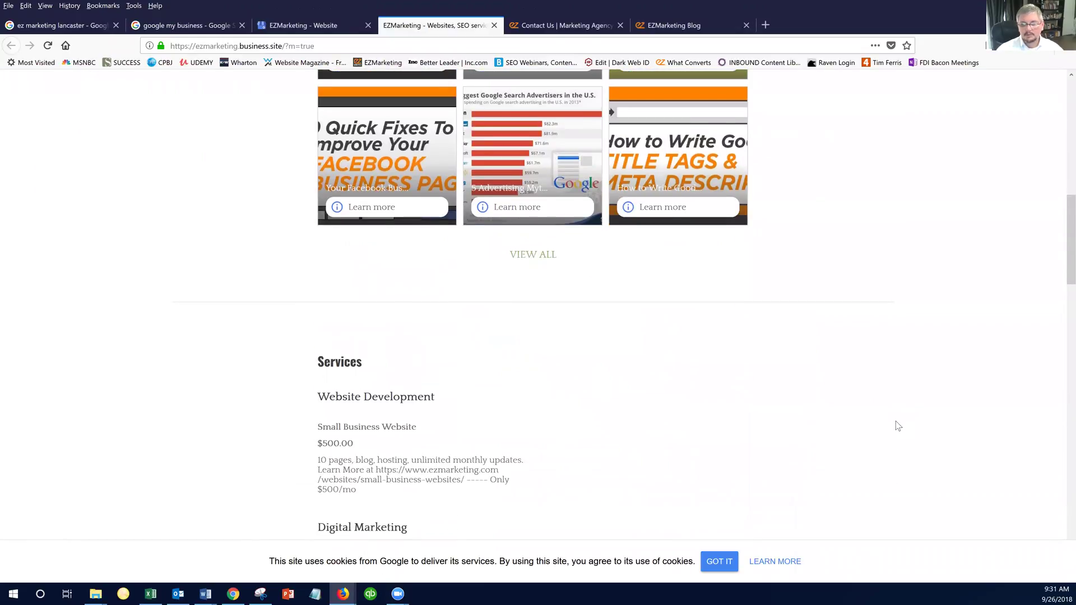
scroll(890, 423, down, 5)
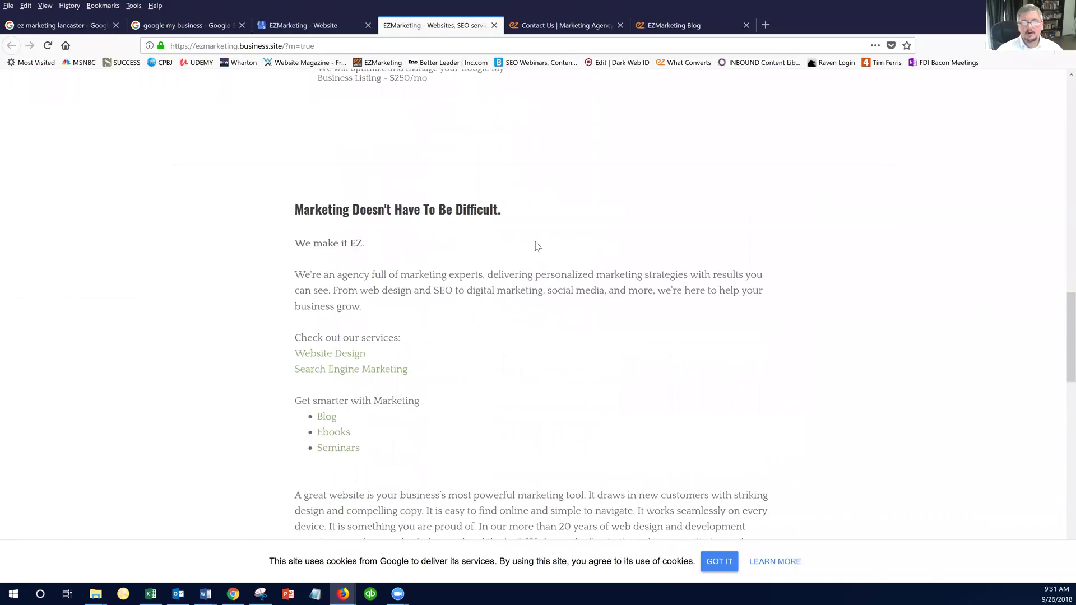
scroll(478, 396, down, 5)
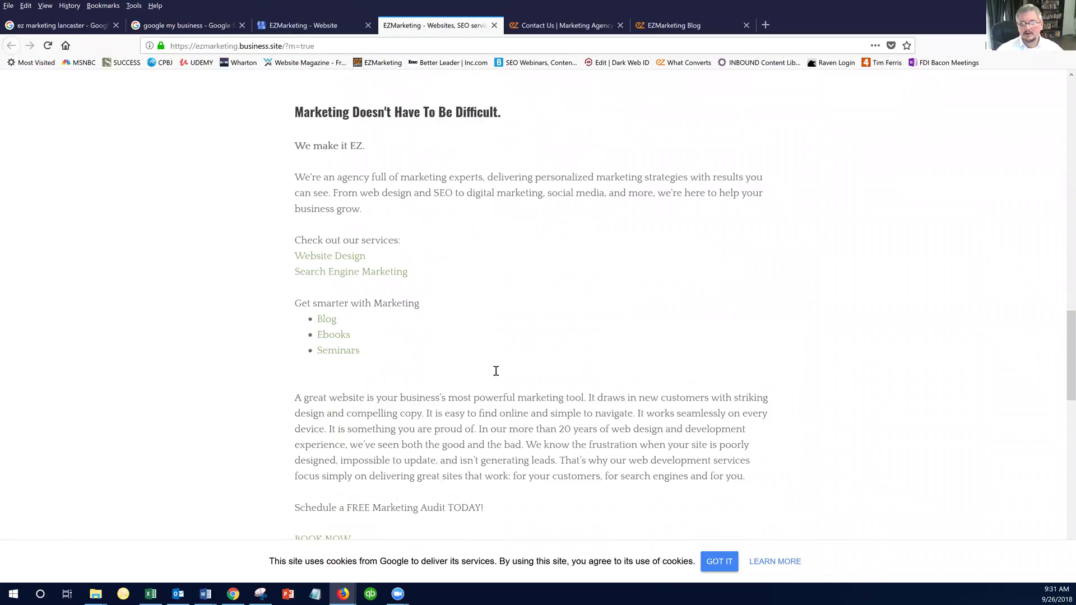
scroll(876, 405, down, 11)
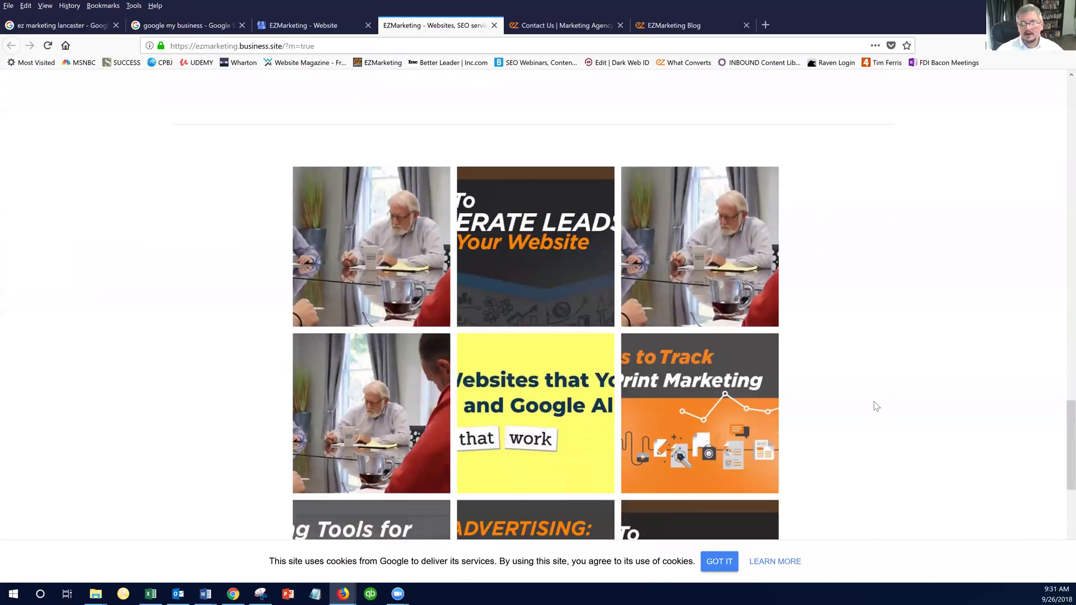
scroll(876, 406, down, 3)
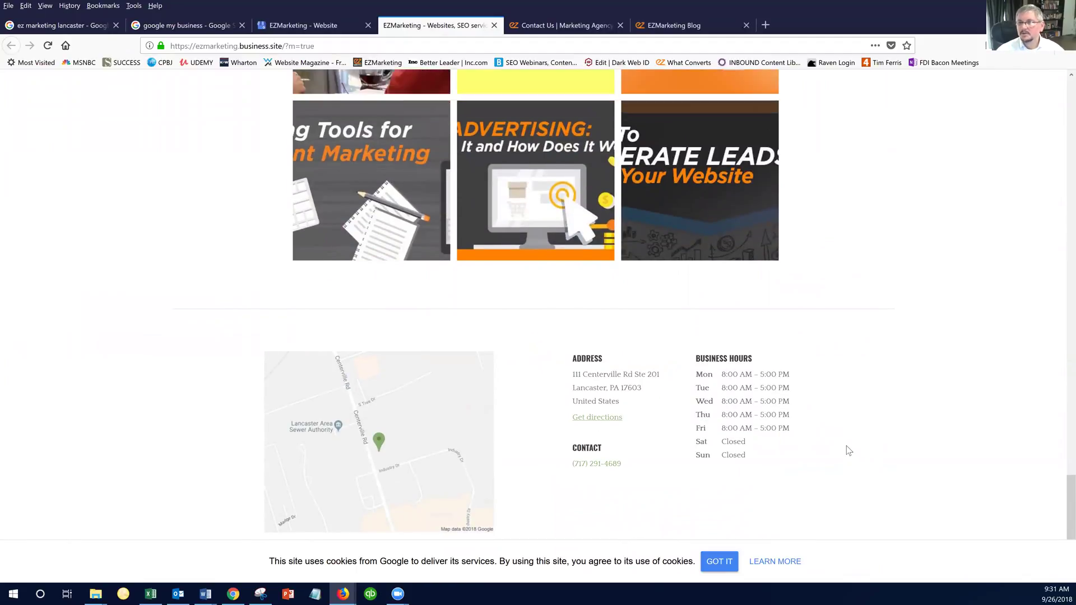
scroll(848, 450, up, 15)
scroll(848, 448, up, 15)
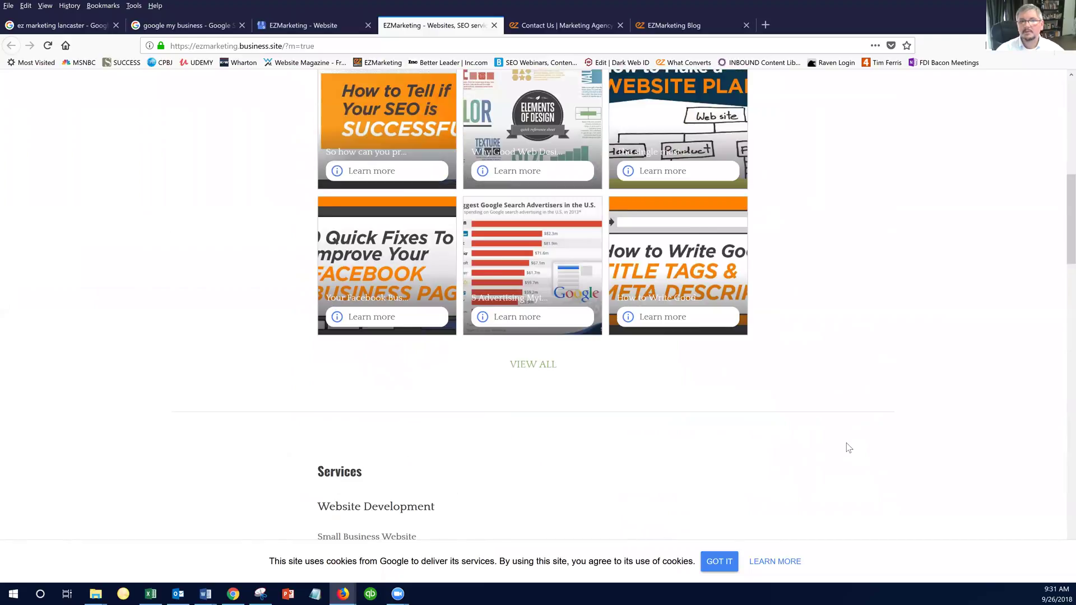